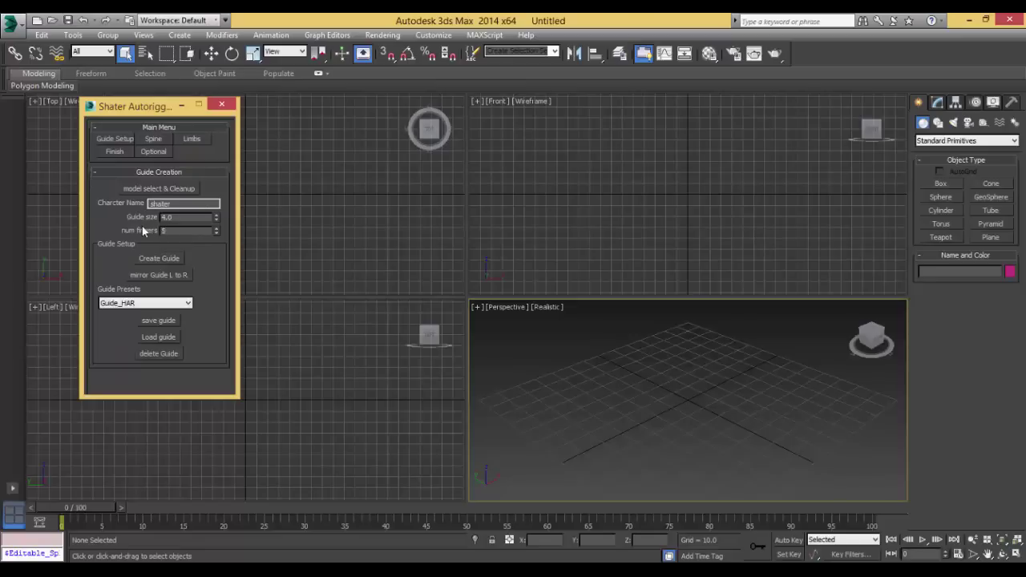
Create a character guide named shater with 4 fingers
double_click(186, 204)
left_click(127, 231)
left_click_drag(181, 203, 81, 205)
left_click_drag(181, 232, 6, 233)
left_click(158, 258)
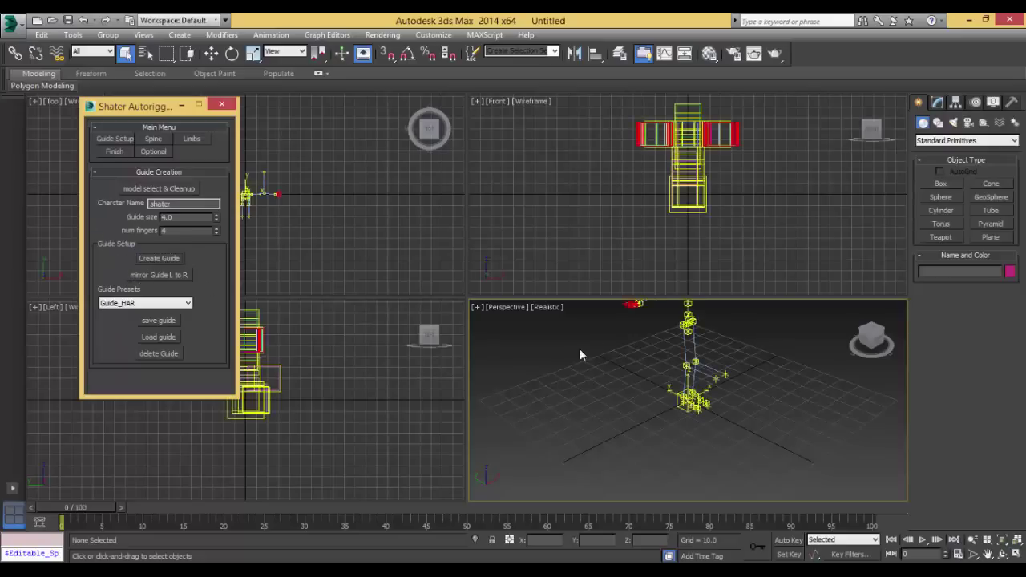
Move the left thigh guide outward along the X axis in the enlarged perspective view
key("alt+w")
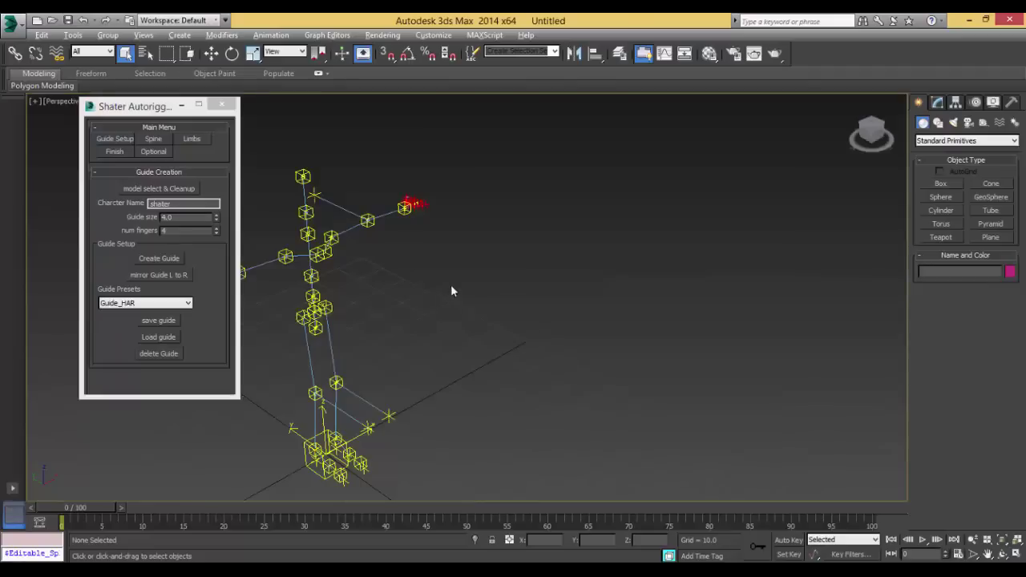
middle_click_drag(450, 285, 555, 250)
middle_click_drag(496, 287, 479, 264, "alt")
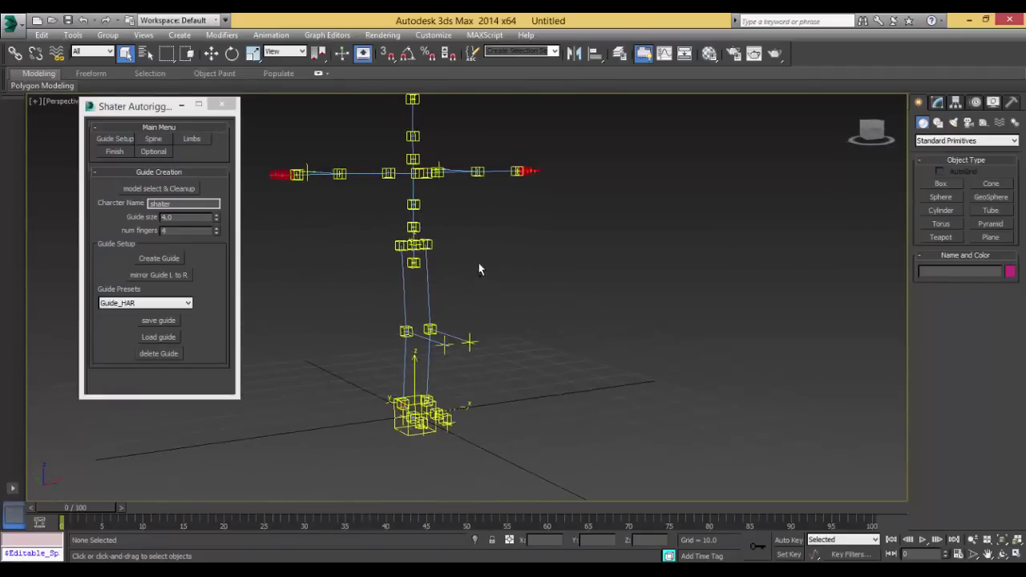
left_click(428, 244)
key("w")
left_click_drag(457, 243, 468, 242)
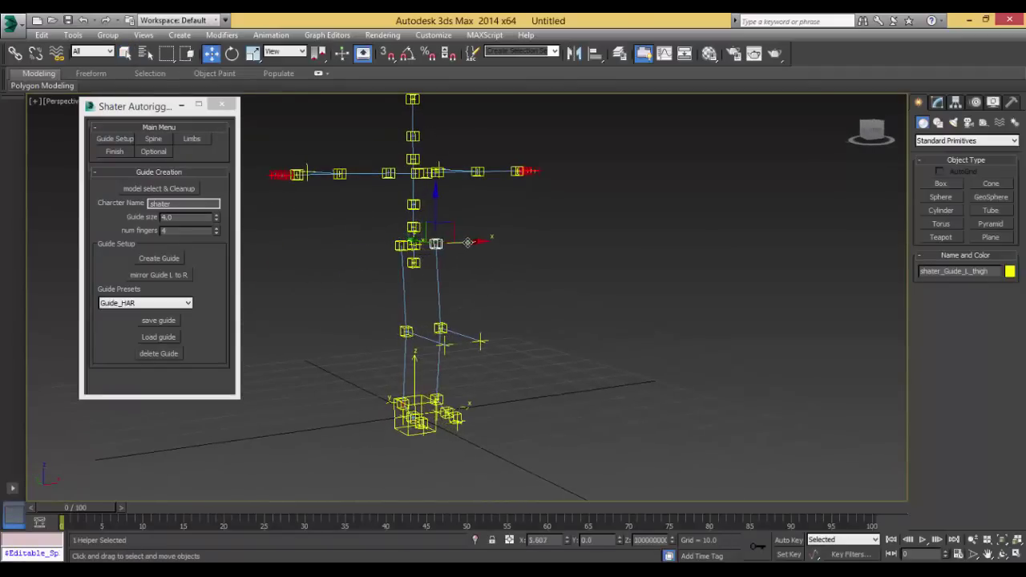
Move the left clavicle guide outward to about X 3.135 and mirror the guide from left to right
middle_click_drag(465, 211, 433, 207, "alt")
left_click(427, 178)
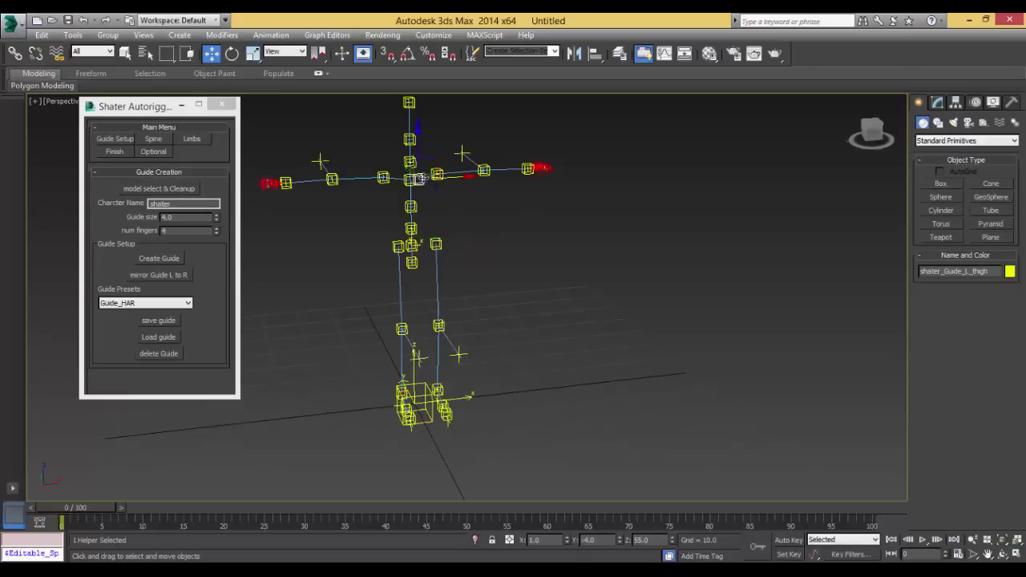
left_click(189, 277)
middle_click_drag(473, 243, 335, 210, "alt")
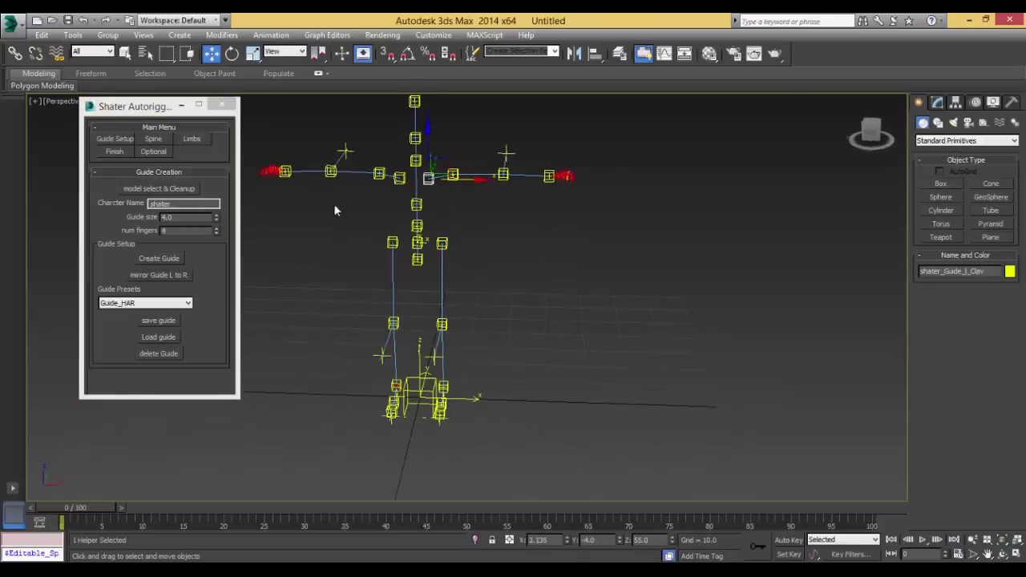
middle_click_drag(453, 186, 419, 158, "alt")
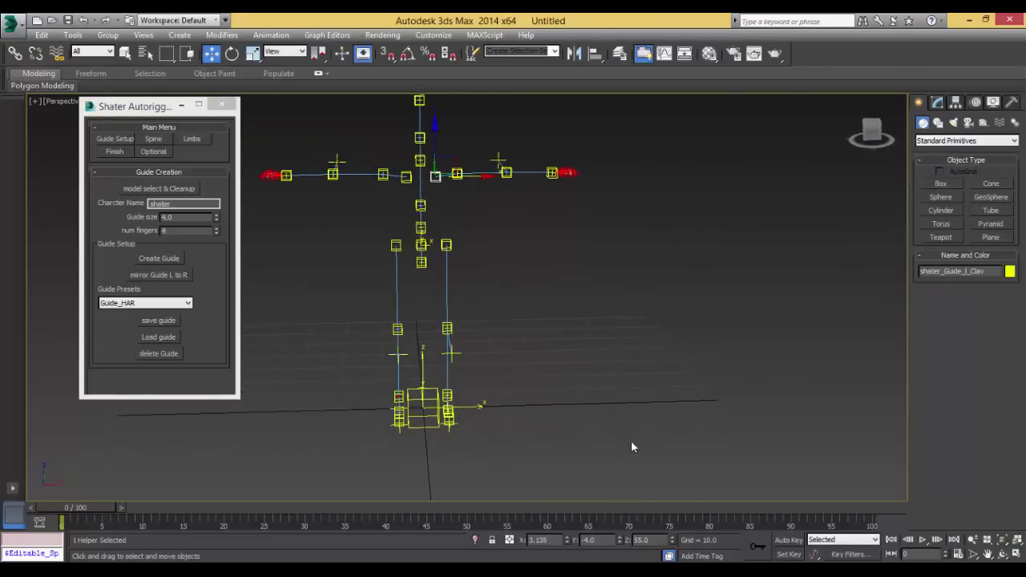
middle_click_drag(441, 345, 601, 301, "alt")
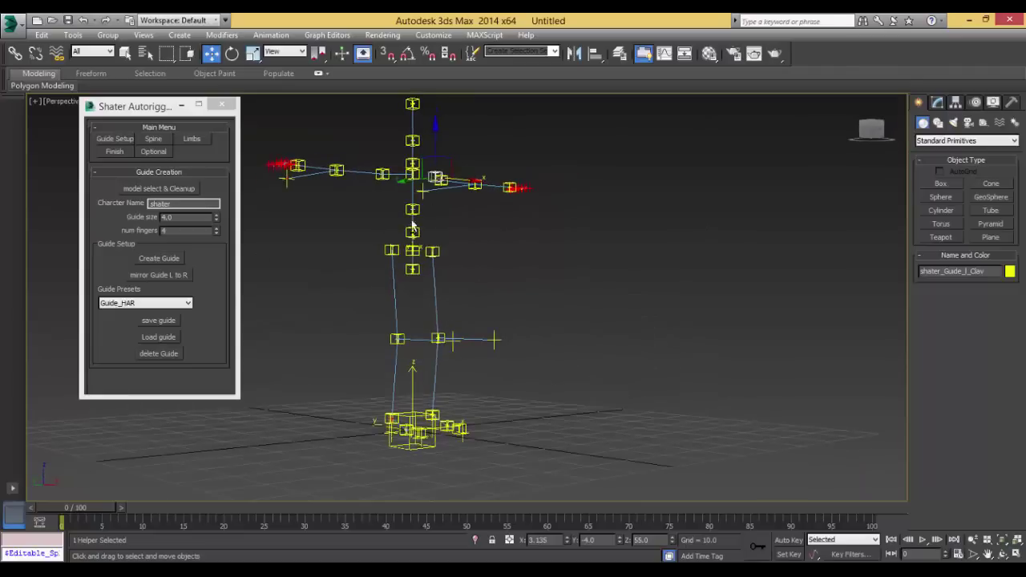
middle_click_drag(412, 227, 388, 247, "alt")
Save the current guide as a preset and check the list of guide presets
left_click(149, 140)
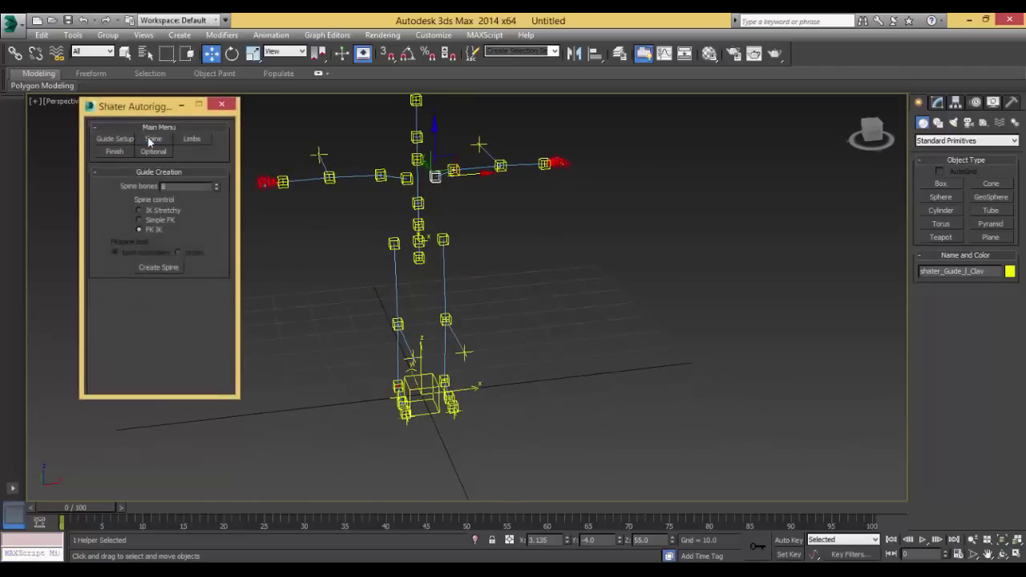
left_click(115, 140)
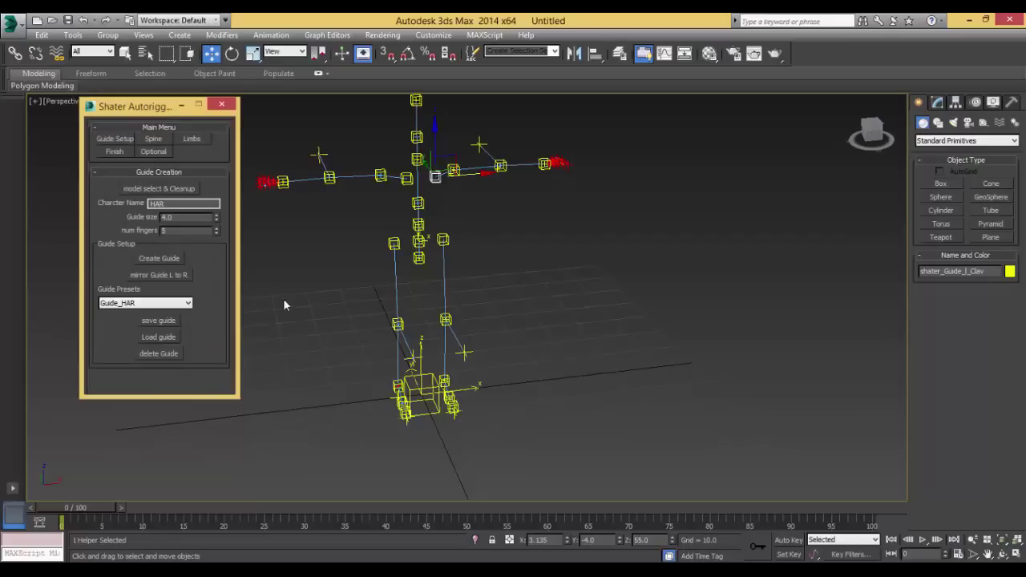
left_click(160, 322)
left_click(150, 304)
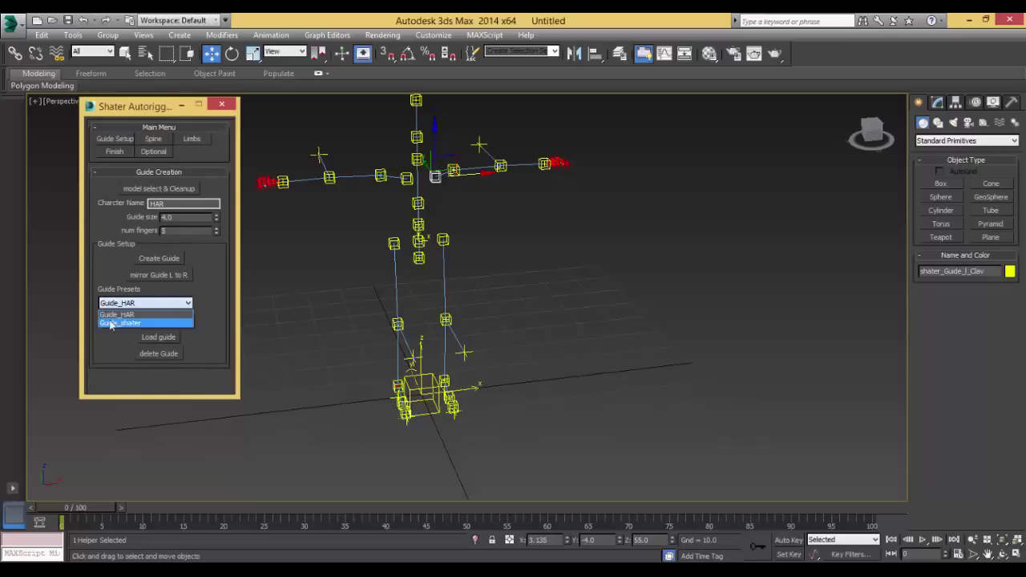
left_click(116, 362)
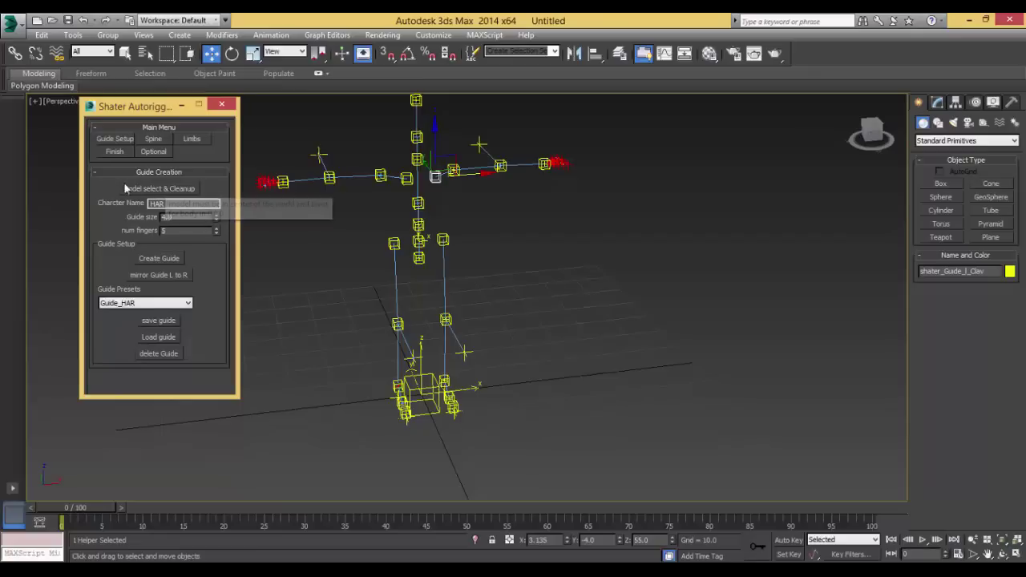
Create a Simple FK spine with back controllers from the guide
left_click(153, 139)
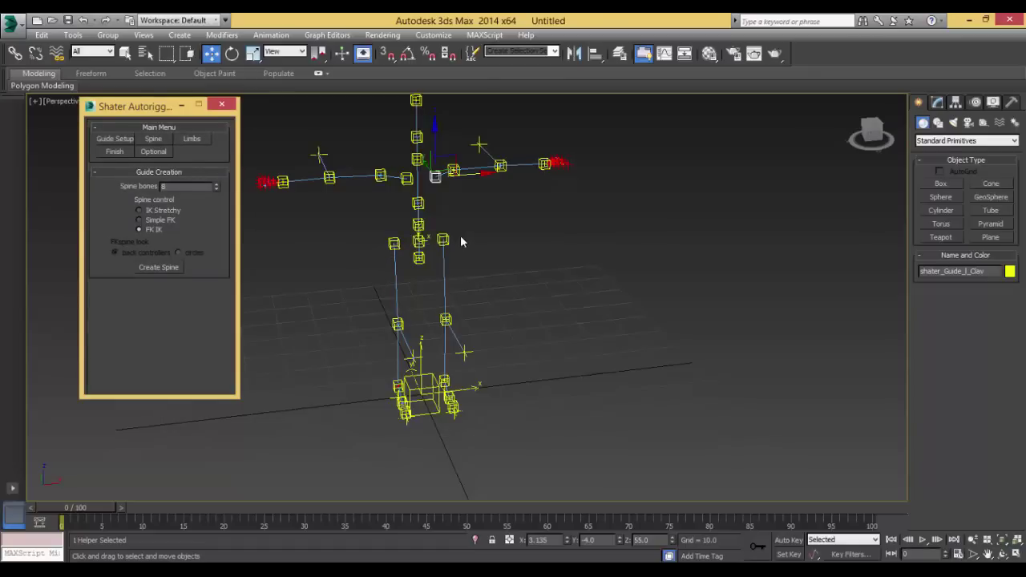
middle_click_drag(460, 238, 430, 251, "alt")
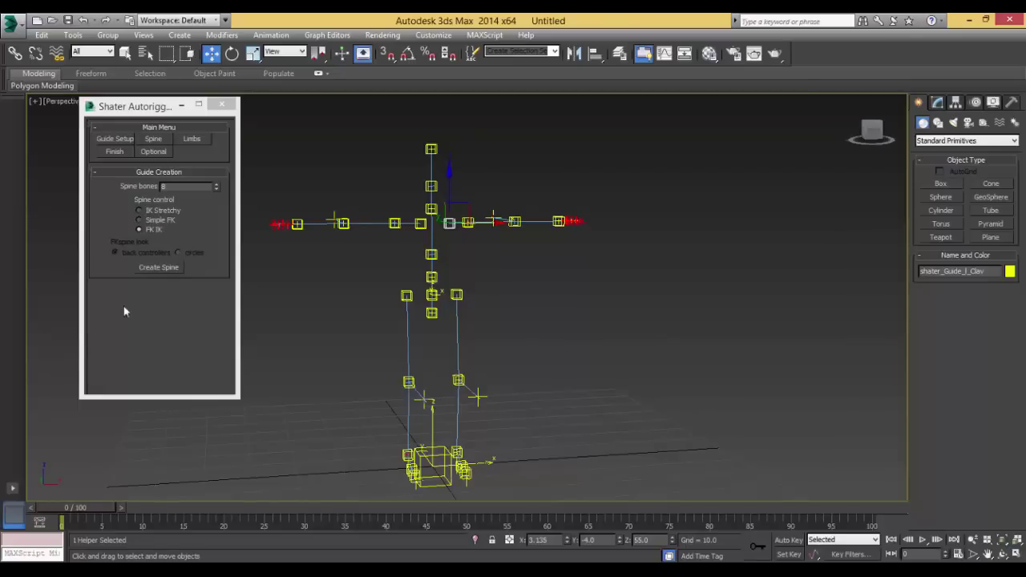
left_click(149, 230)
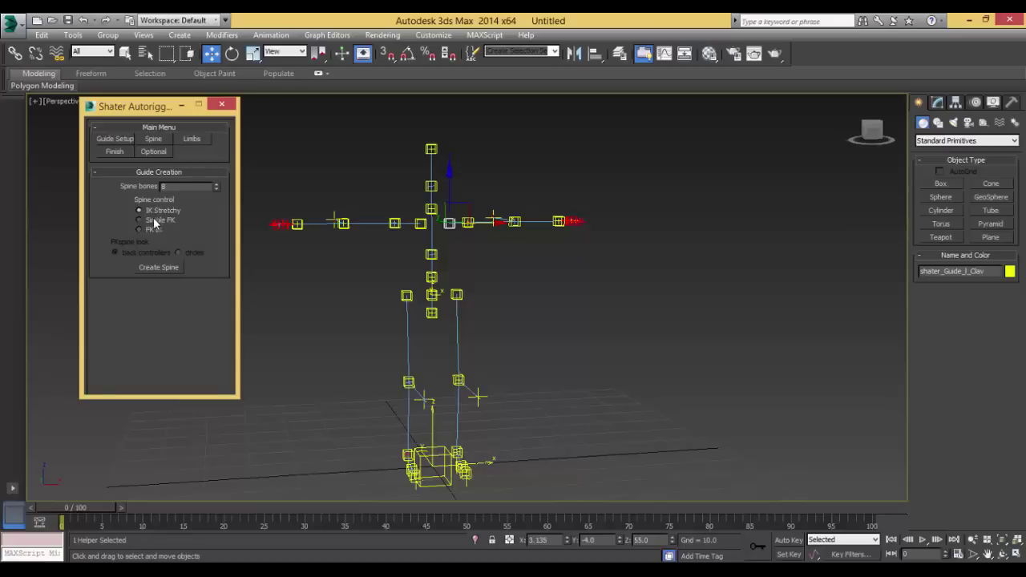
left_click(157, 221)
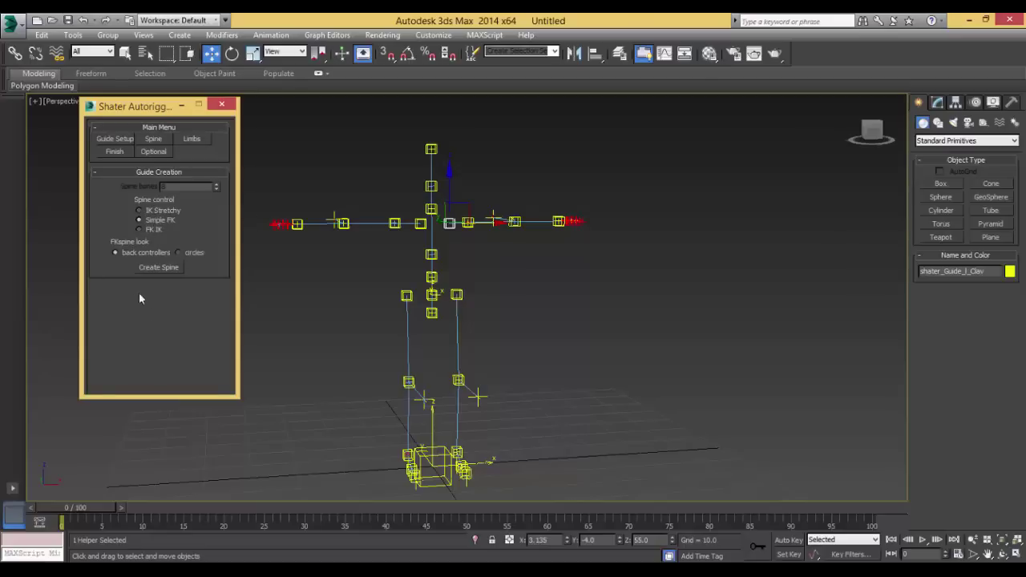
left_click(164, 270)
middle_click_drag(336, 310, 408, 299, "alt")
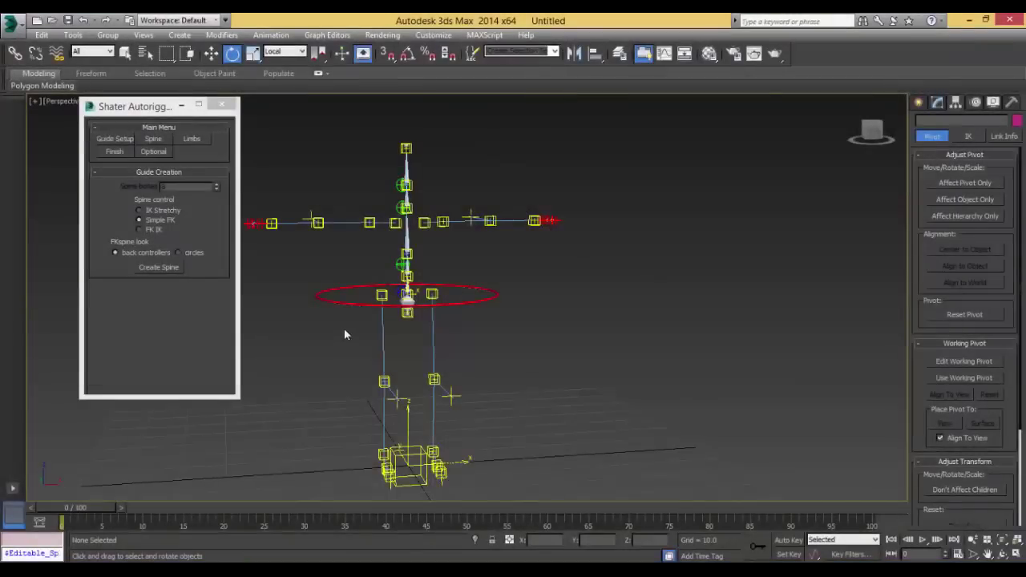
Try rotating the spine and upper spine controllers at the back, undoing each rotation
scroll(423, 317, "up", 8)
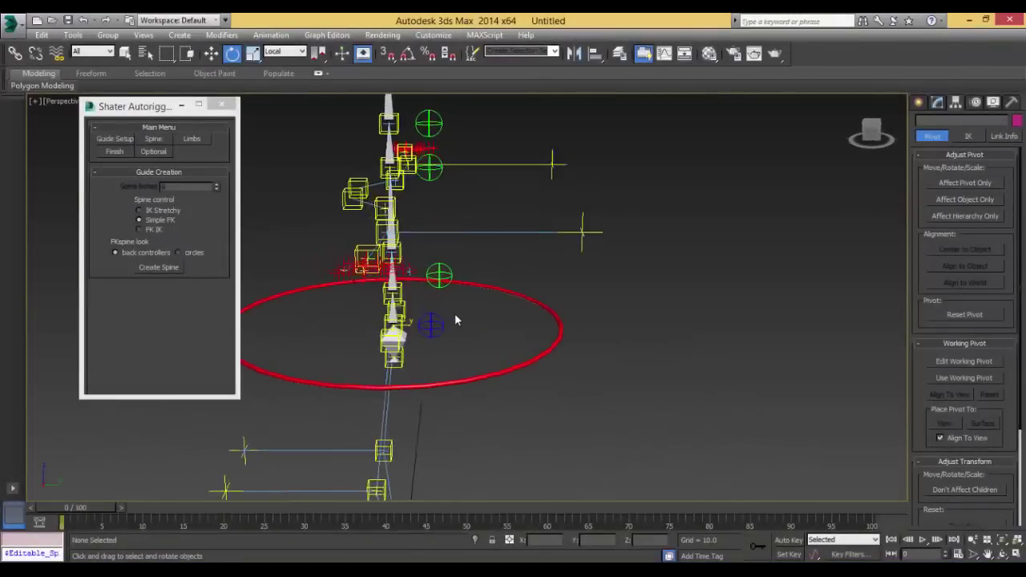
left_click(424, 317)
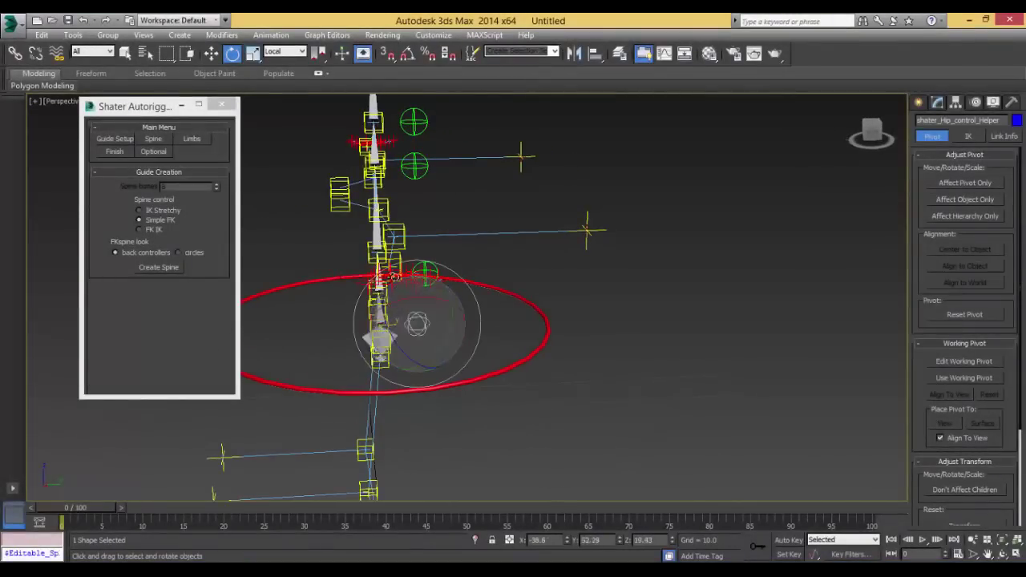
left_click(425, 268)
left_click_drag(403, 236, 329, 215)
key("ctrl+z")
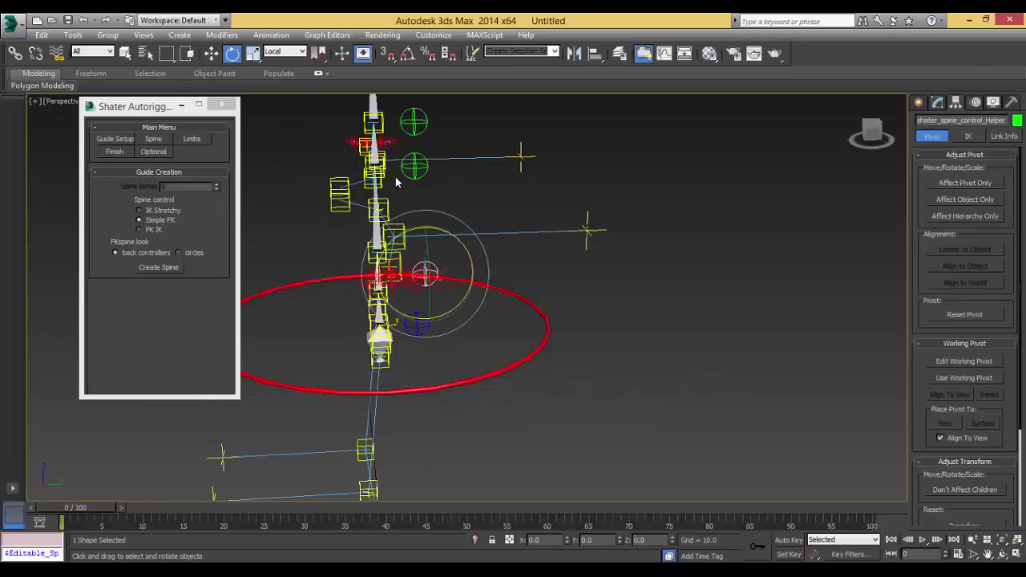
left_click(412, 165)
left_click_drag(391, 122, 331, 142)
key("ctrl+z")
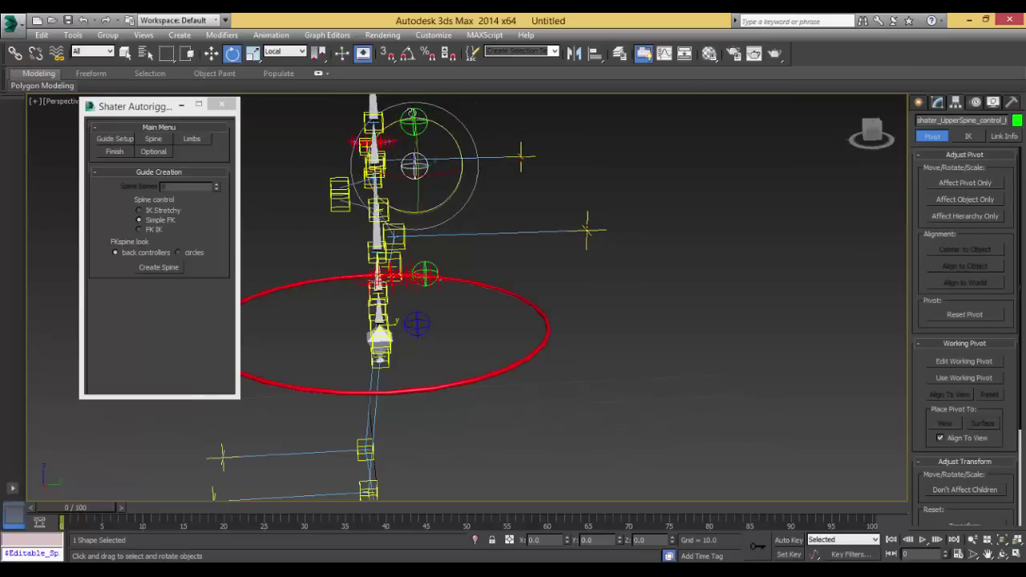
Try rotating the head controller and undo its rotation
left_click(404, 127)
left_click_drag(385, 114, 373, 128)
middle_click_drag(385, 177, 476, 149, "alt")
left_click_drag(476, 150, 429, 178)
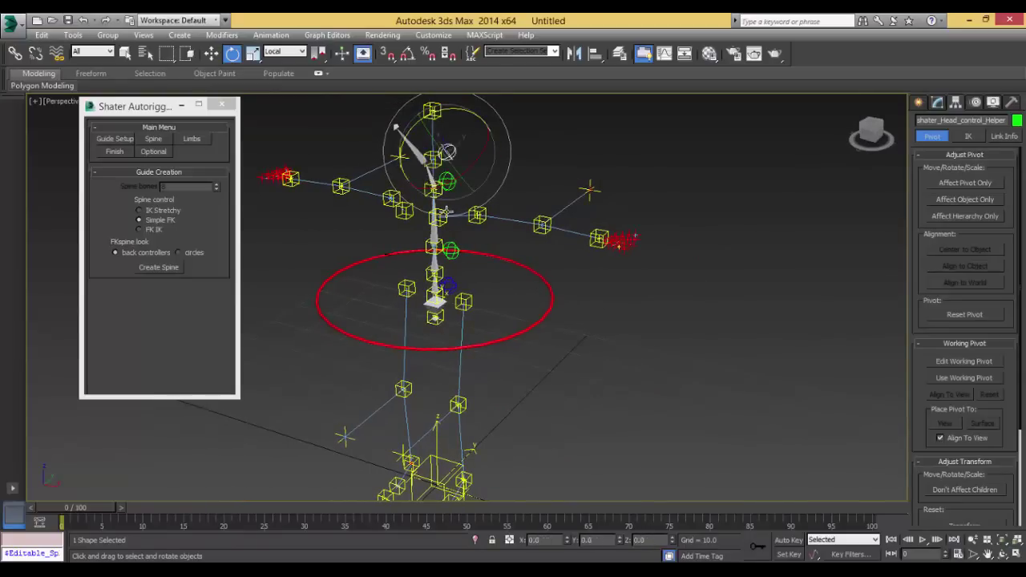
key("ctrl+z")
middle_click_drag(369, 214, 324, 242, "alt")
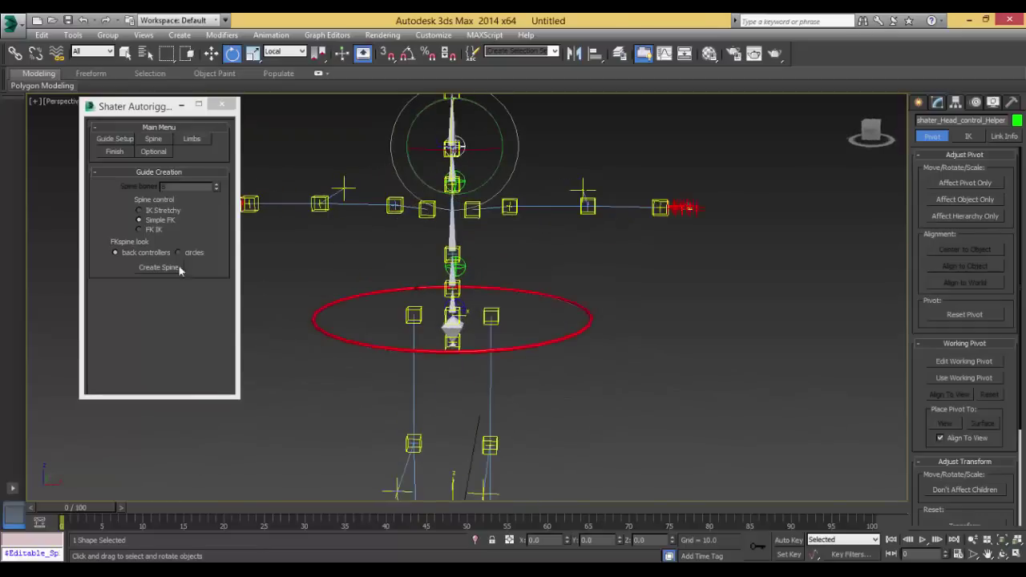
Reset the scene, discarding the unsaved rig
left_click(11, 23)
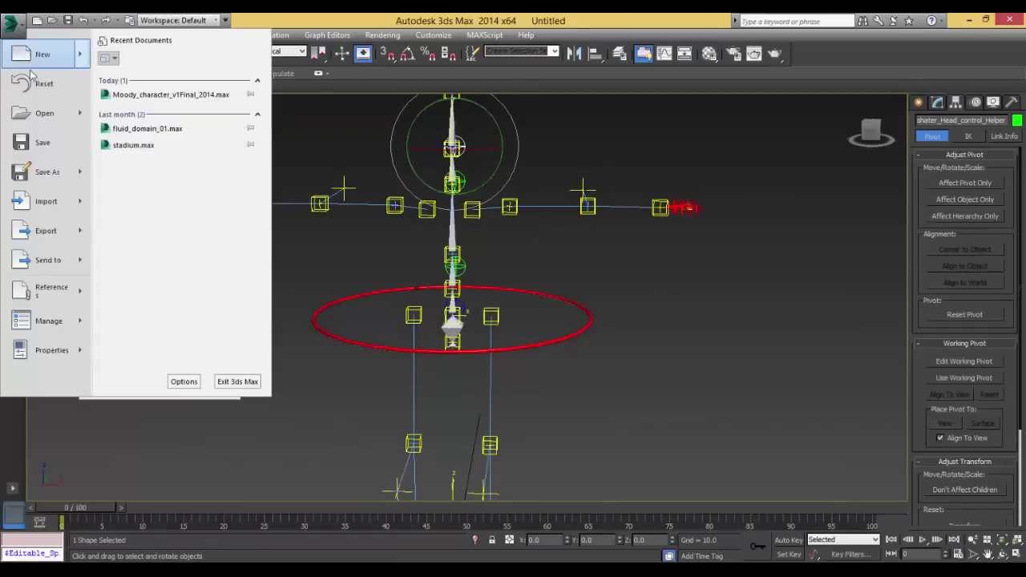
left_click(40, 83)
left_click(513, 314)
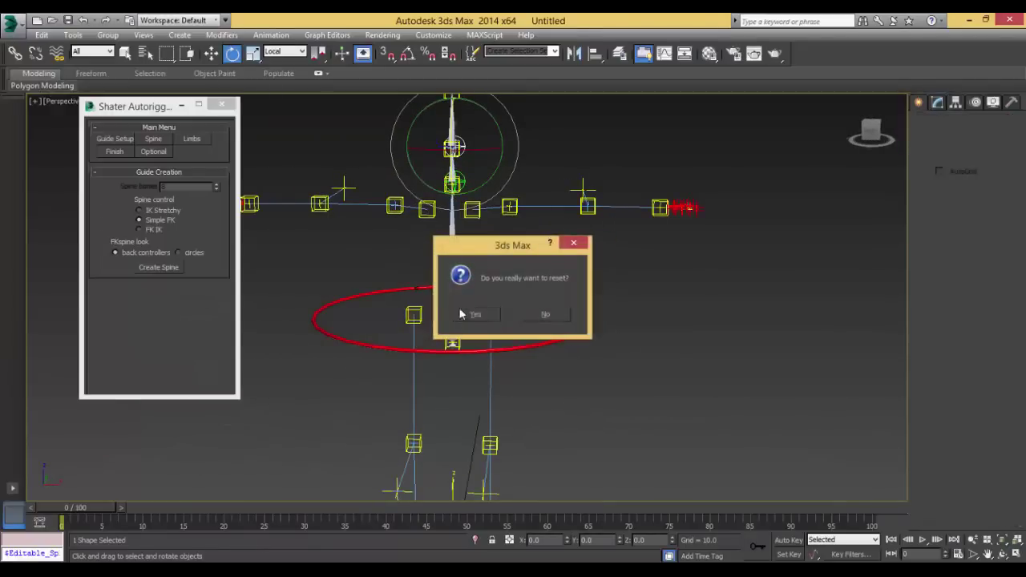
left_click(476, 314)
Create a fresh guide and build an FK IK spine with 8 spine bones on it
left_click(115, 138)
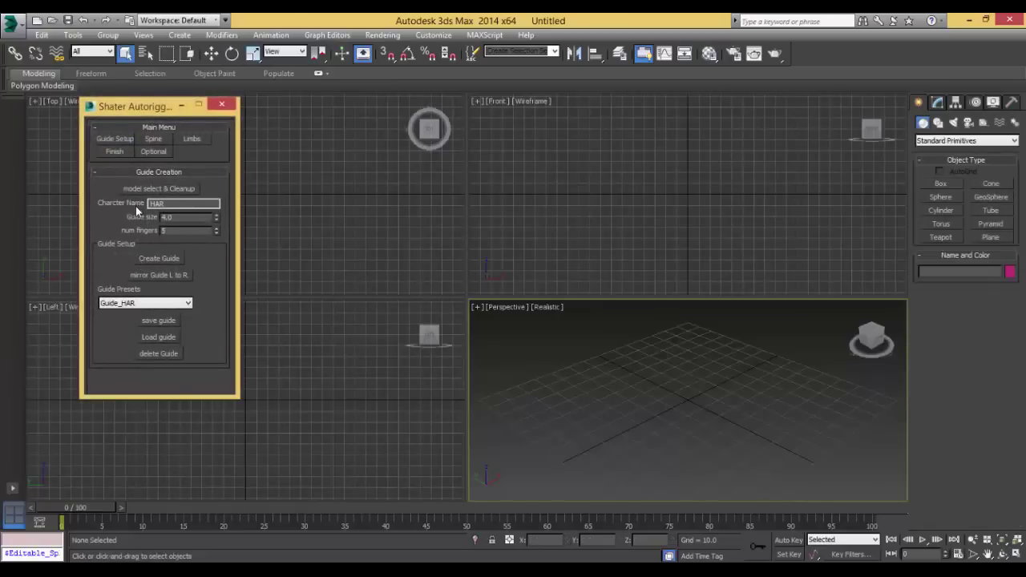
left_click(159, 258)
left_click(152, 139)
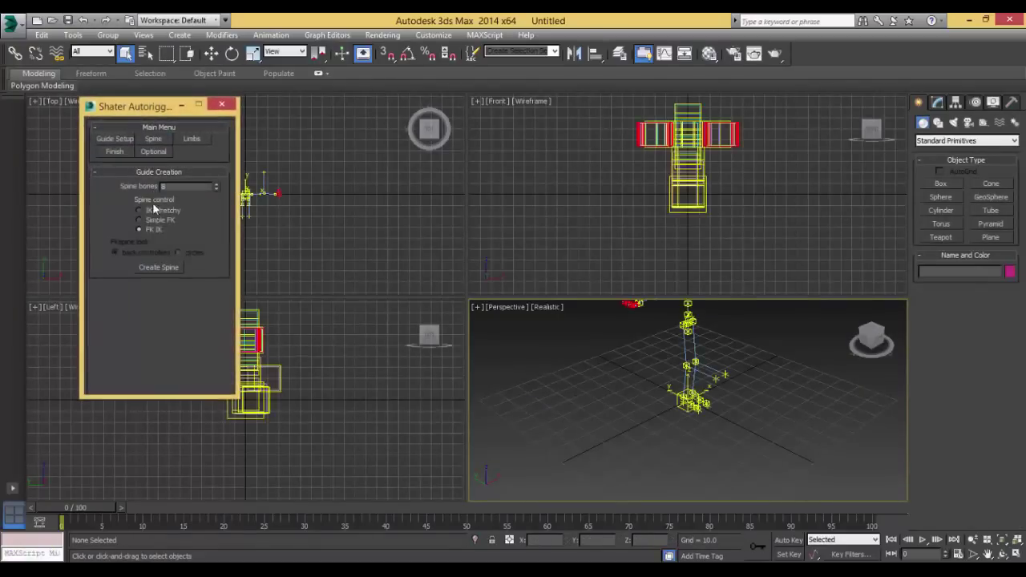
left_click(159, 268)
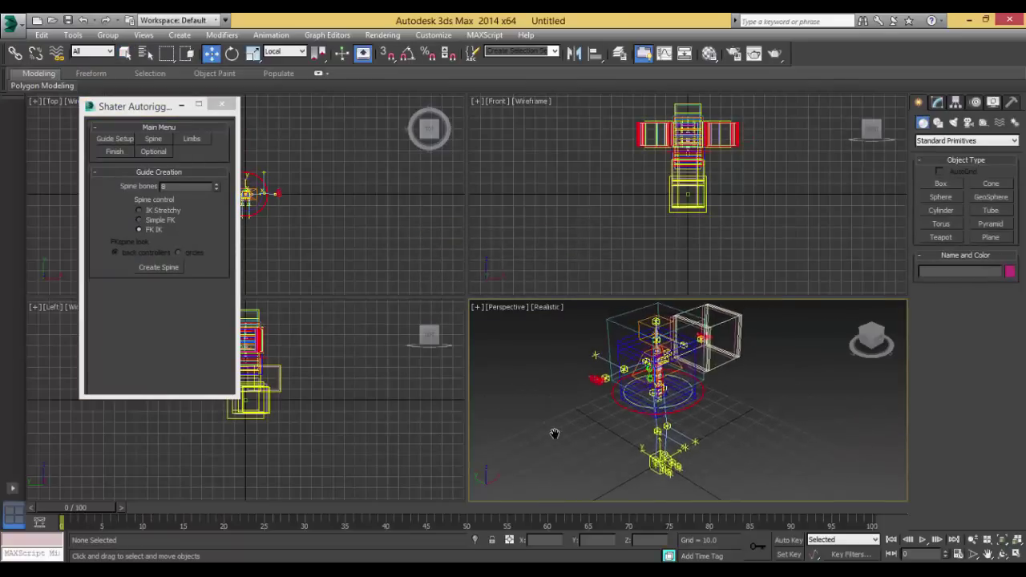
Try rotating the outer master hip control in the enlarged perspective view, and undo the rotation
key("alt+w")
middle_click_drag(555, 423, 464, 355, "alt")
middle_click_drag(404, 443, 496, 356, "alt")
left_click(496, 356)
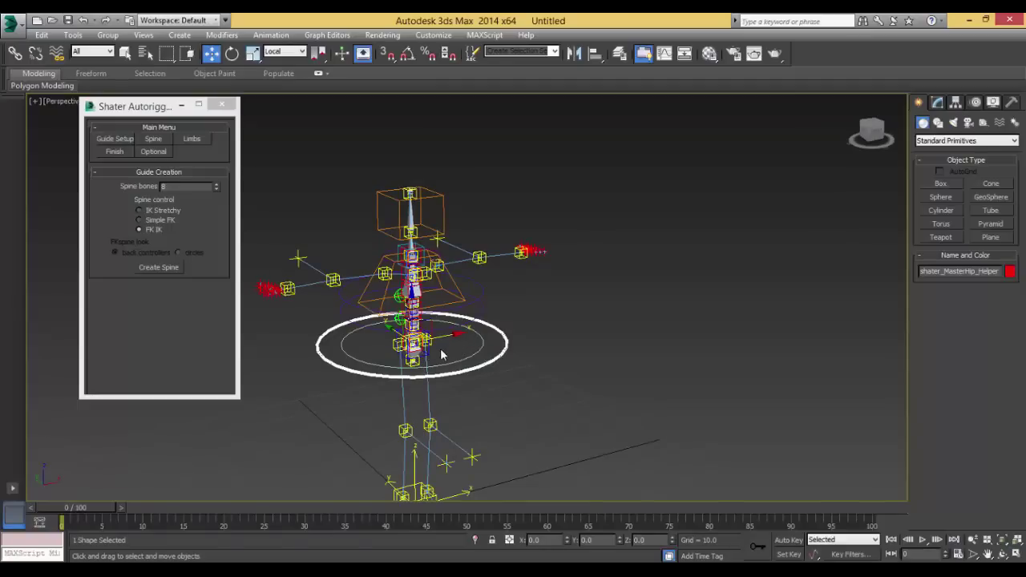
key("e")
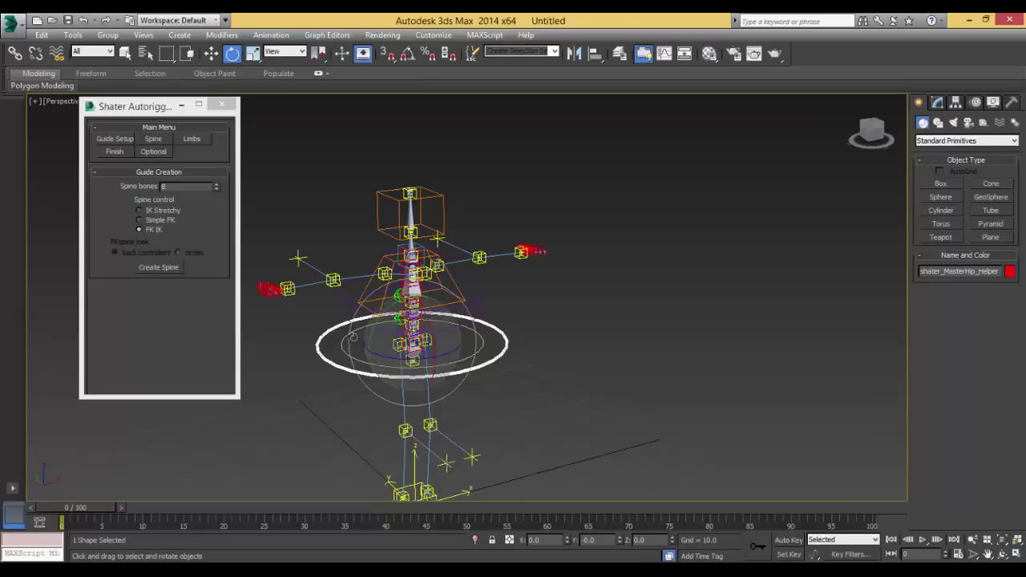
mouse_move(405, 362)
left_mouse_down()
mouse_move(440, 374)
mouse_move(417, 393)
mouse_move(411, 380)
left_mouse_up()
key("ctrl+z")
Try rotating the inner circular hips control of the spine, and undo the rotation
middle_click_drag(416, 313, 456, 369)
scroll(297, 253, "up", 3)
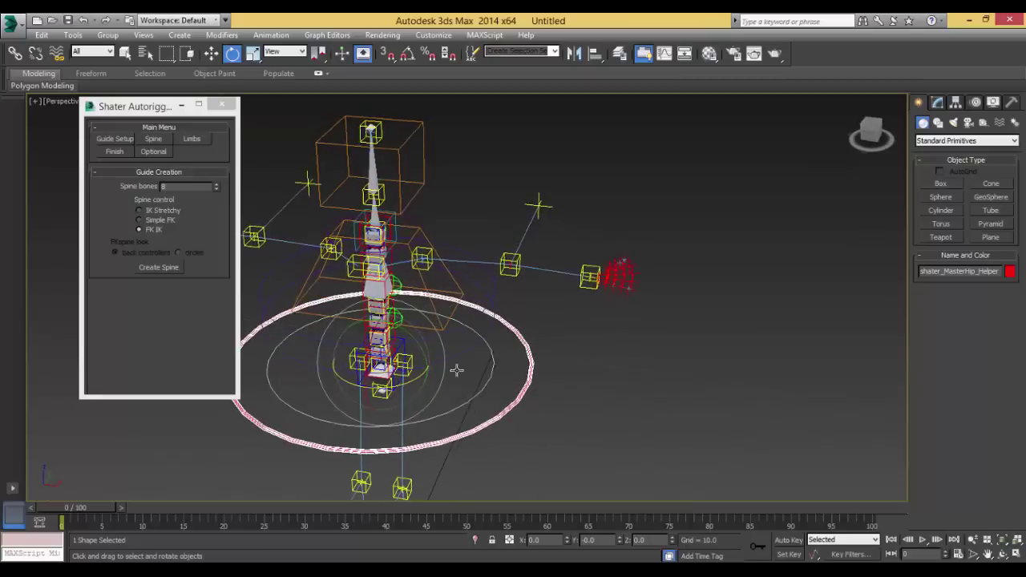
left_click(488, 381)
left_click_drag(377, 364, 356, 355)
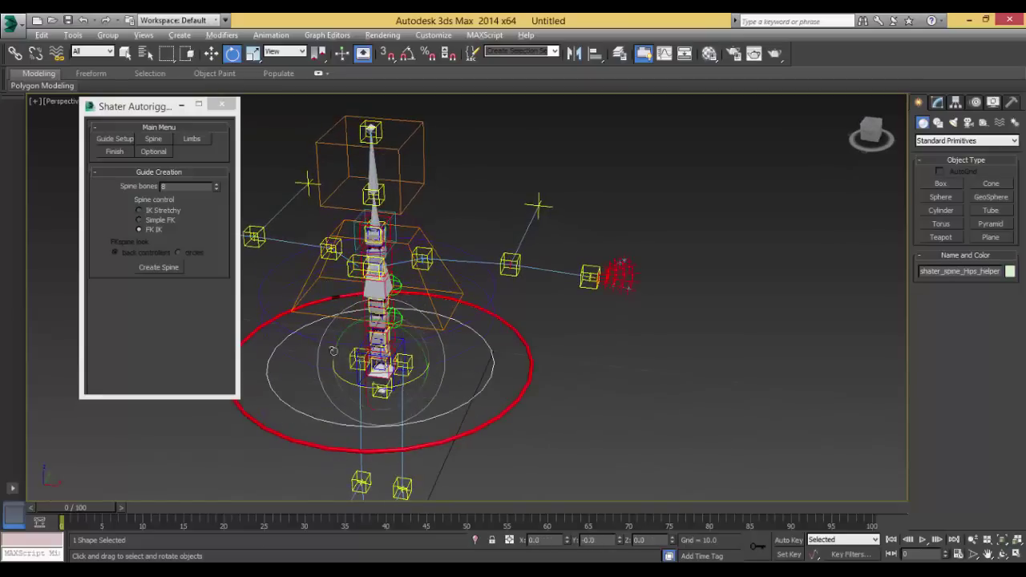
middle_click_drag(356, 354, 360, 332, "alt")
mouse_move(360, 343)
left_mouse_down()
mouse_move(339, 389)
mouse_move(349, 329)
mouse_move(357, 347)
left_mouse_up()
key("ctrl+z")
Try moving the circular chest handle of the spine along the X axis, and cancel the move
left_click(521, 291)
middle_click_drag(521, 290, 596, 290, "alt")
key("w")
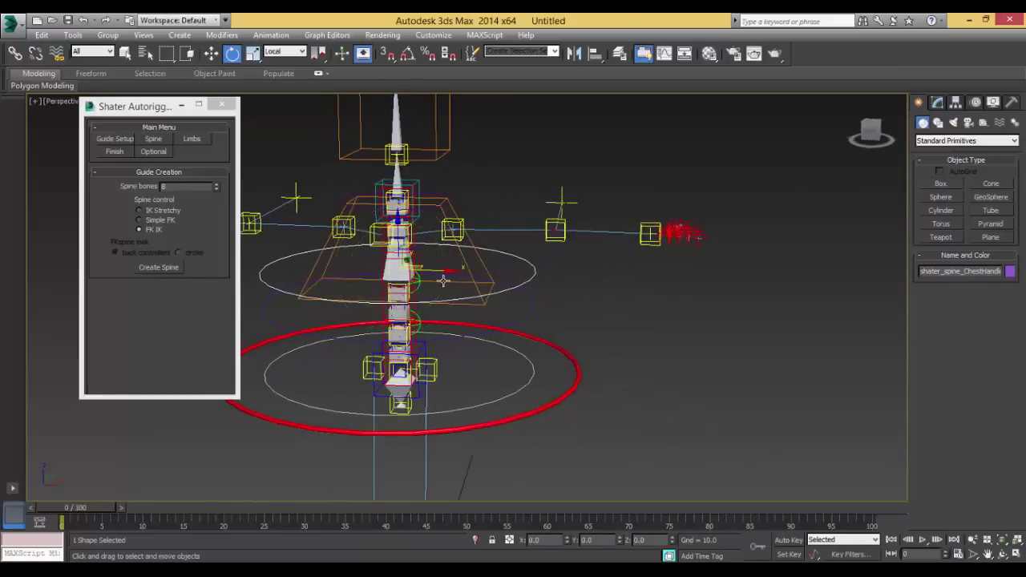
mouse_move(446, 274)
left_mouse_down()
mouse_move(538, 273)
mouse_move(320, 274)
mouse_move(436, 272)
left_mouse_up()
right_click(436, 273)
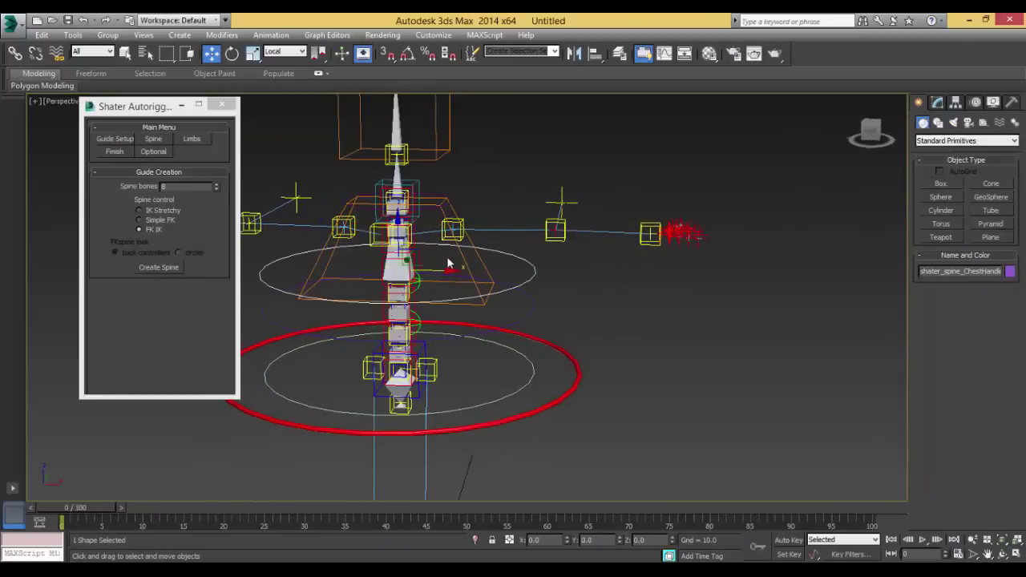
Move the trapezoid chest control of the spine along its Y axis and rotate it about 37° around X
left_click(459, 252)
middle_click_drag(459, 251, 270, 275, "alt")
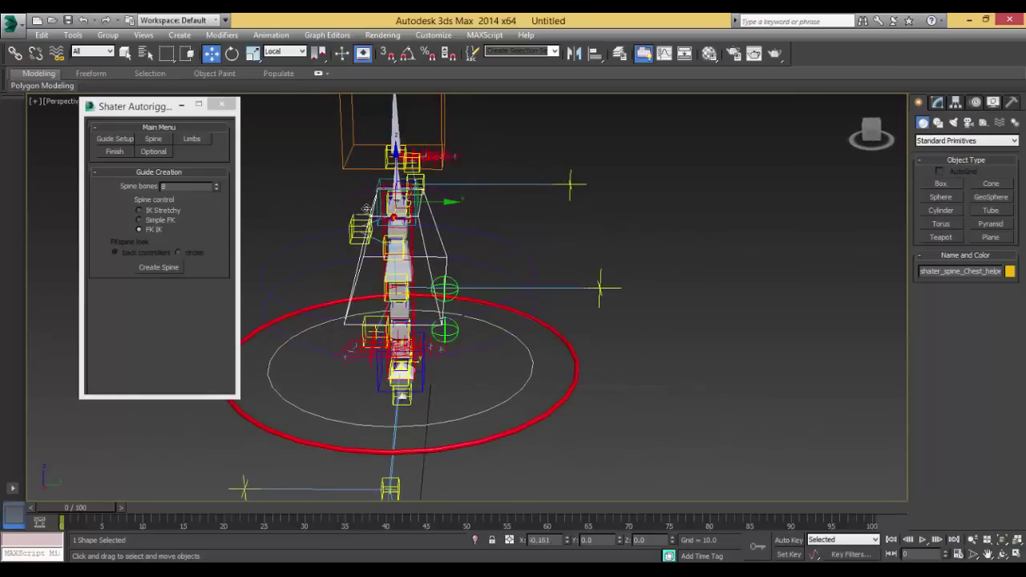
left_click_drag(451, 229, 342, 225)
key("e")
left_click_drag(293, 170, 257, 170)
middle_click_drag(420, 229, 480, 257, "alt")
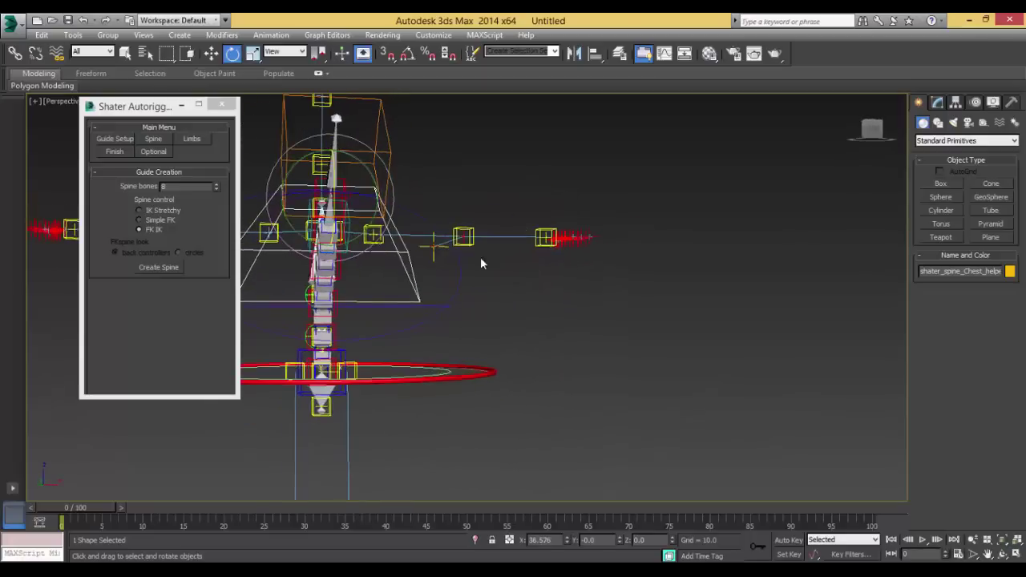
Move the circular chest handle slightly to adjust the curve of the upper spine
left_click(463, 279)
key("w")
mouse_move(369, 264)
left_mouse_down()
mouse_move(260, 253)
mouse_move(375, 268)
left_mouse_up()
middle_click_drag(375, 271, 622, 328)
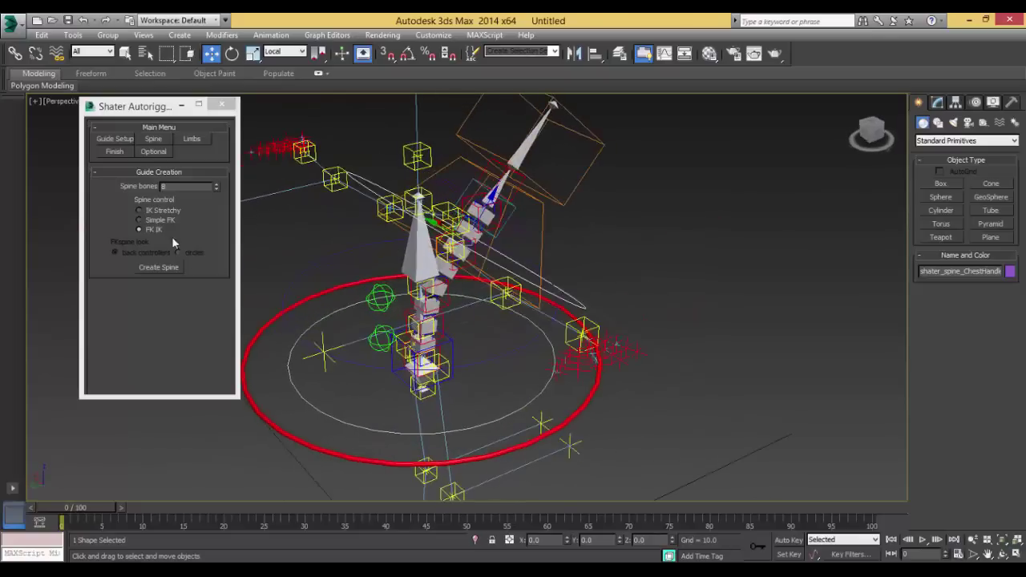
left_click(156, 186)
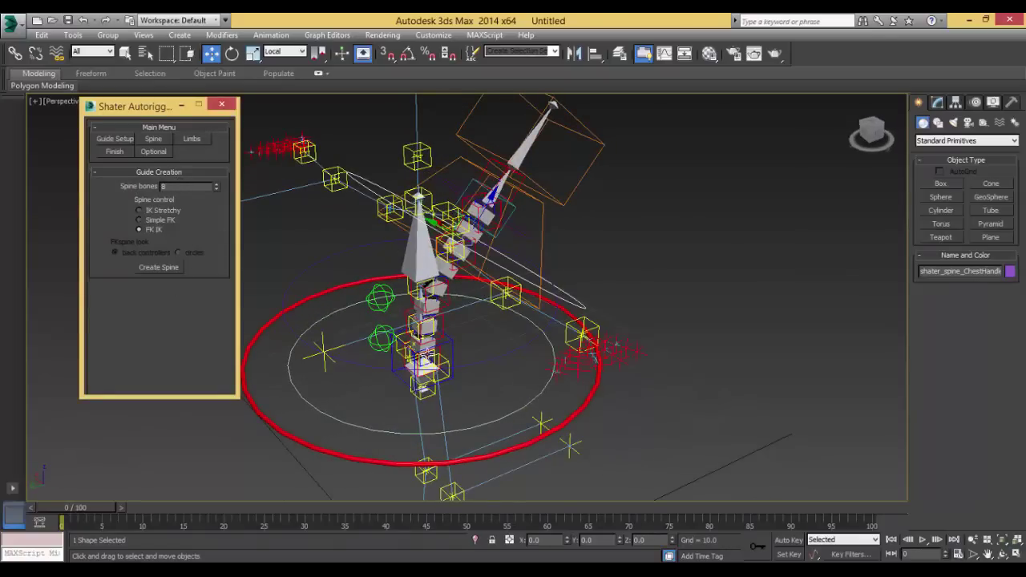
Rotate the lower and upper green FK sphere controls behind the spine to bend the torso
middle_click_drag(407, 343, 377, 307, "alt")
left_click(372, 325)
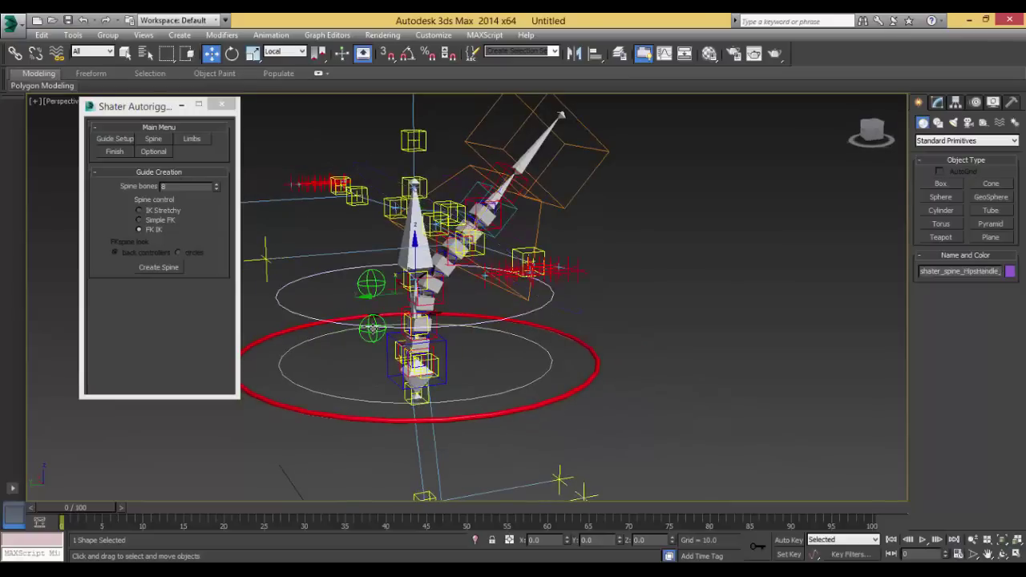
left_click(371, 330)
key("e")
left_click_drag(383, 298, 351, 293)
left_click(365, 273)
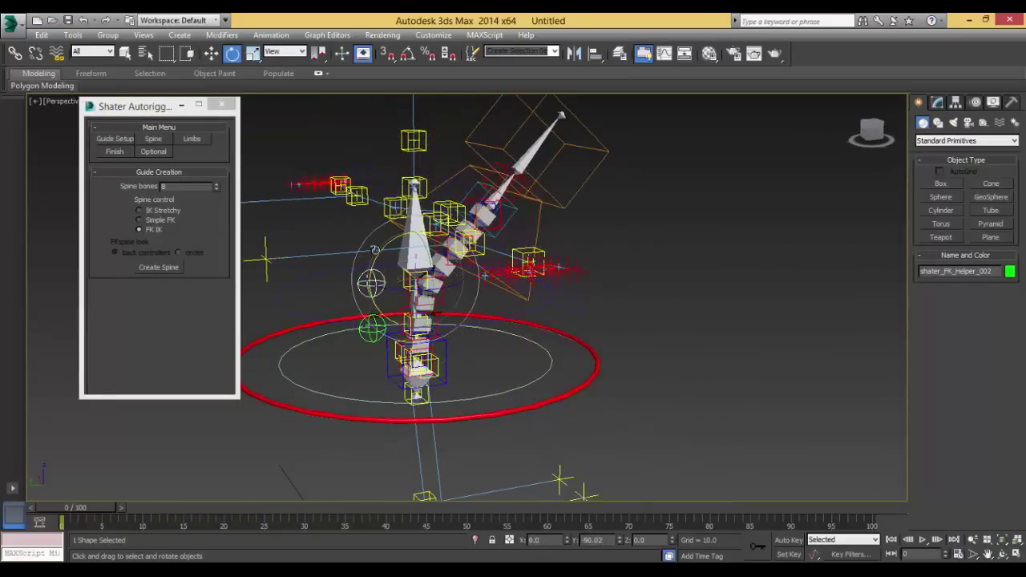
mouse_move(377, 249)
left_mouse_down()
mouse_move(334, 270)
mouse_move(385, 265)
mouse_move(362, 255)
left_mouse_up()
scroll(363, 255, "down", 5)
middle_click_drag(363, 255, 294, 262, "alt")
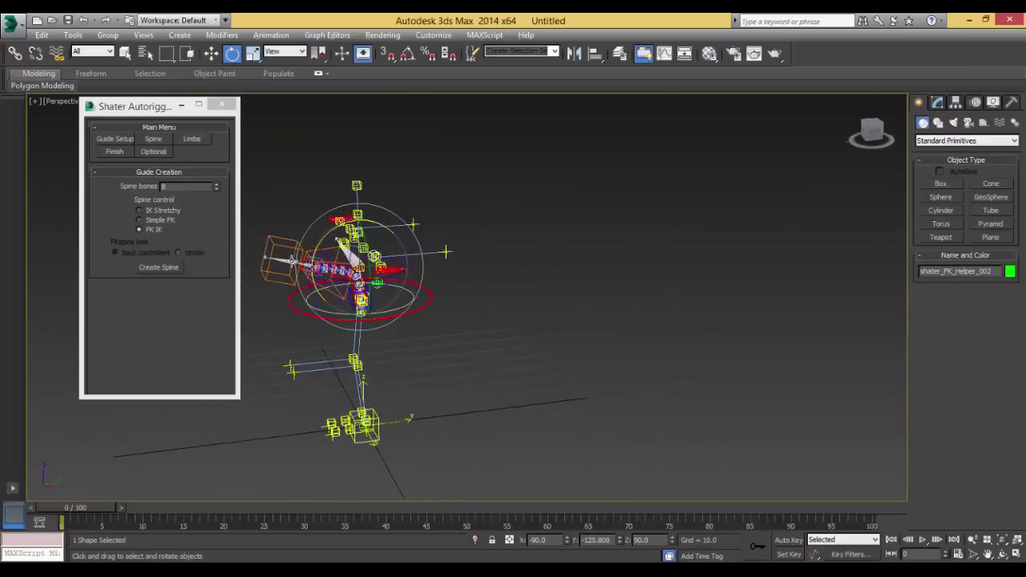
Select the trapezoid chest control and move it to adjust the bent upper spine
left_click(323, 250)
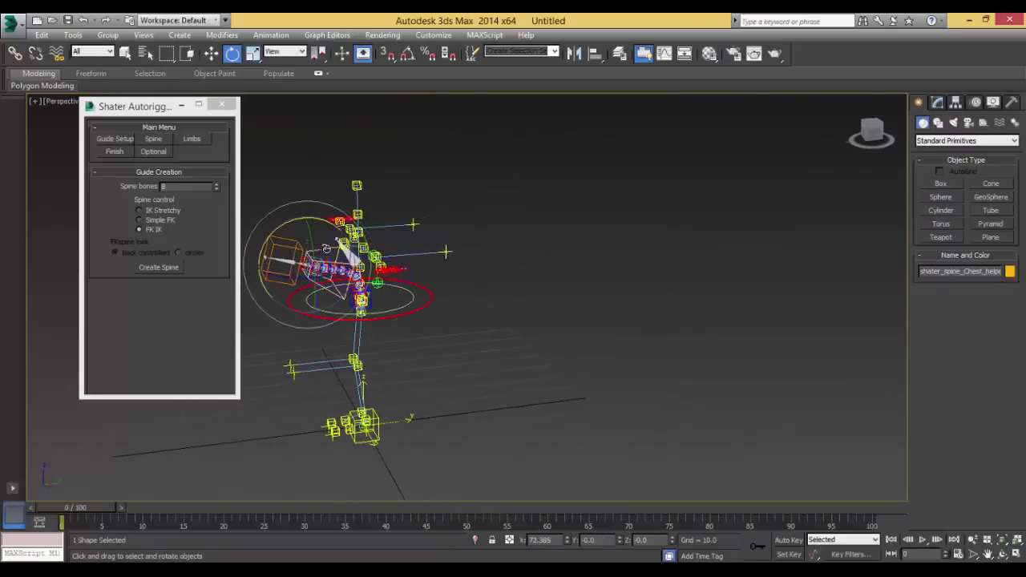
key("w")
left_click_drag(315, 234, 297, 220)
Set the chest control's Stretch parameter to 1.0
left_click(940, 103)
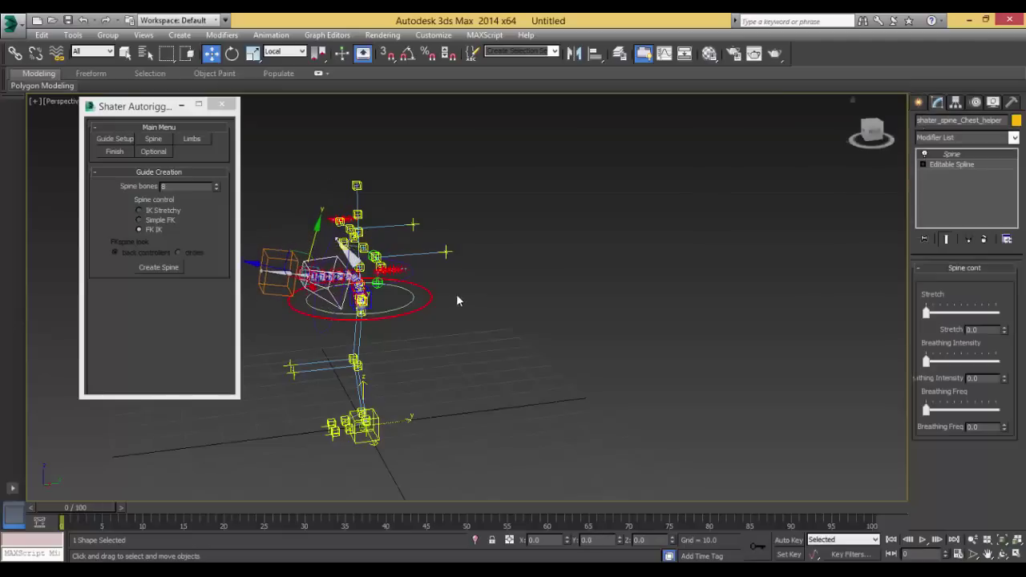
scroll(443, 300, "up", 3)
middle_click_drag(443, 300, 425, 318)
left_click_drag(934, 312, 996, 312)
Pull the chest control out and back along its Z axis to test stretching, ending pulled out, and set Stretch to 0.0
middle_click_drag(671, 324, 524, 328, "alt")
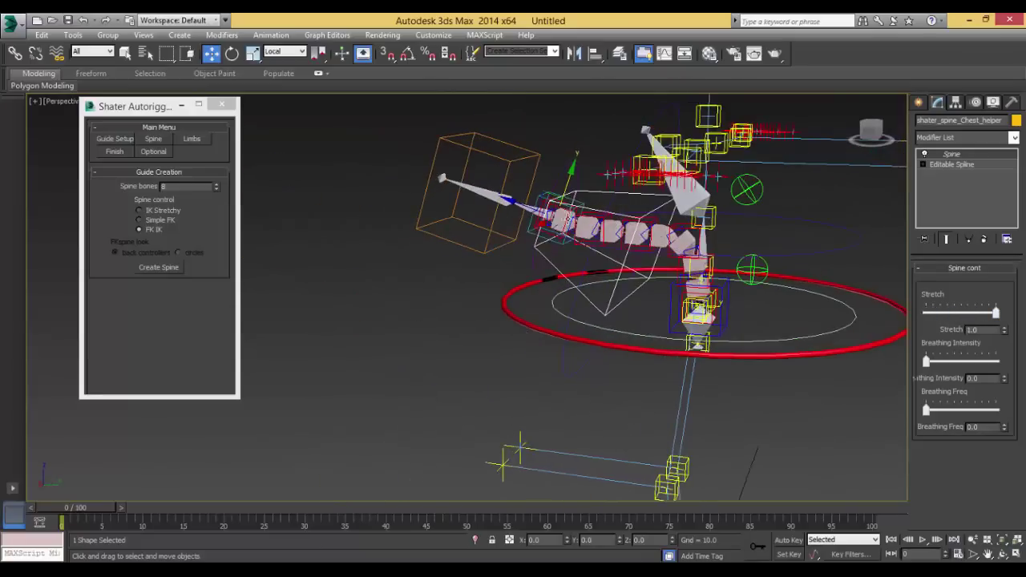
left_click_drag(536, 207, 348, 199)
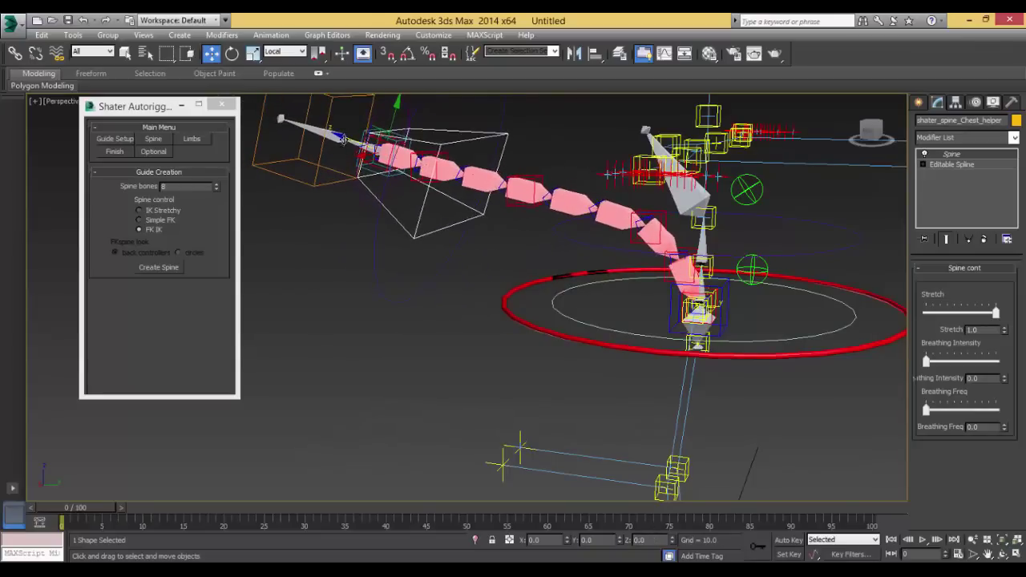
left_click_drag(344, 140, 623, 200)
left_click_drag(350, 157, 242, 117)
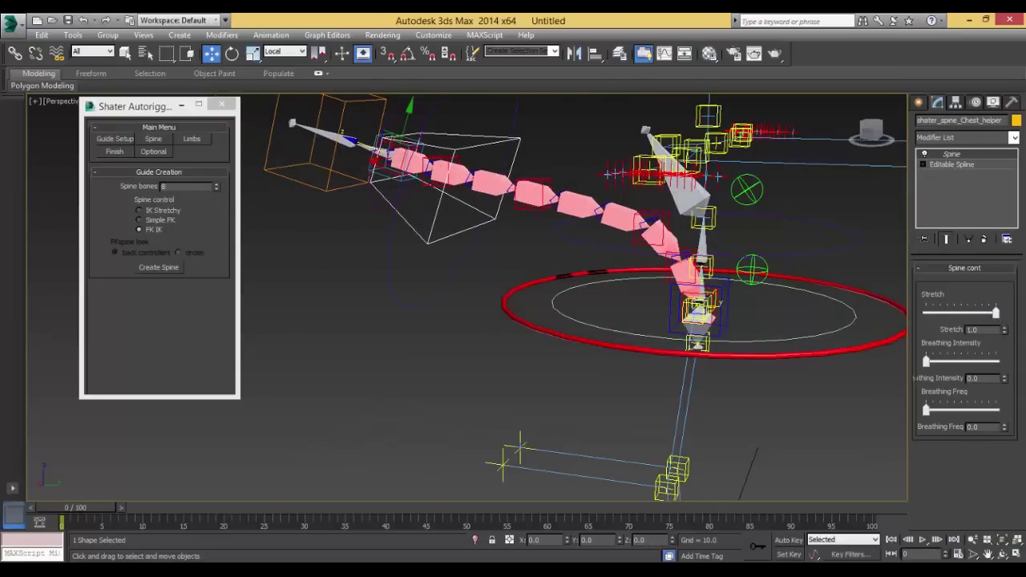
left_click_drag(996, 313, 830, 315)
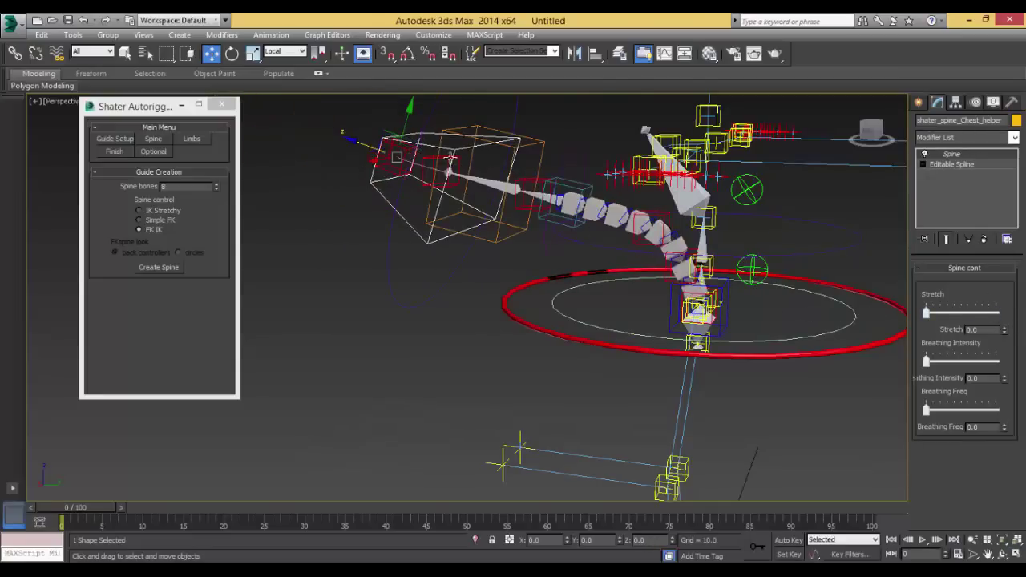
middle_click_drag(473, 173, 535, 217, "alt")
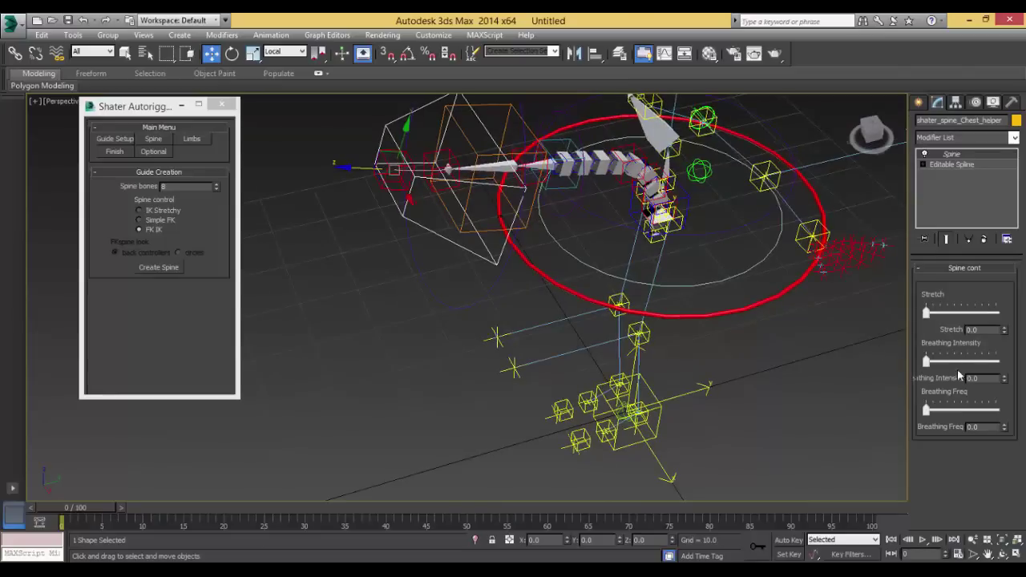
Set Breathing Intensity to 100 and Breathing Freq to about 223, play the animation, and return to frame 0
left_click_drag(930, 364, 996, 362)
left_click_drag(940, 411, 951, 414)
left_click(923, 541)
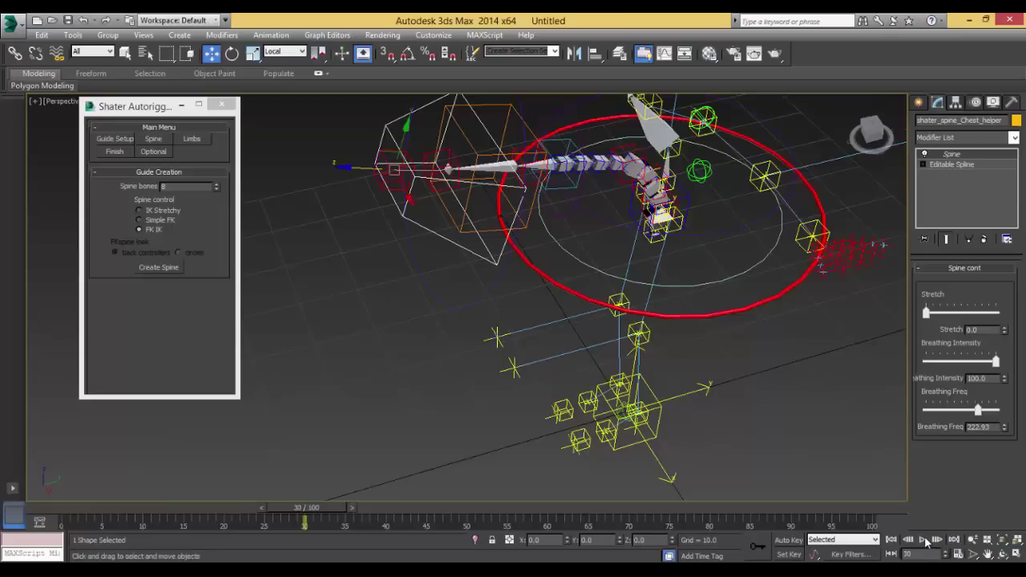
left_click_drag(335, 509, 78, 492)
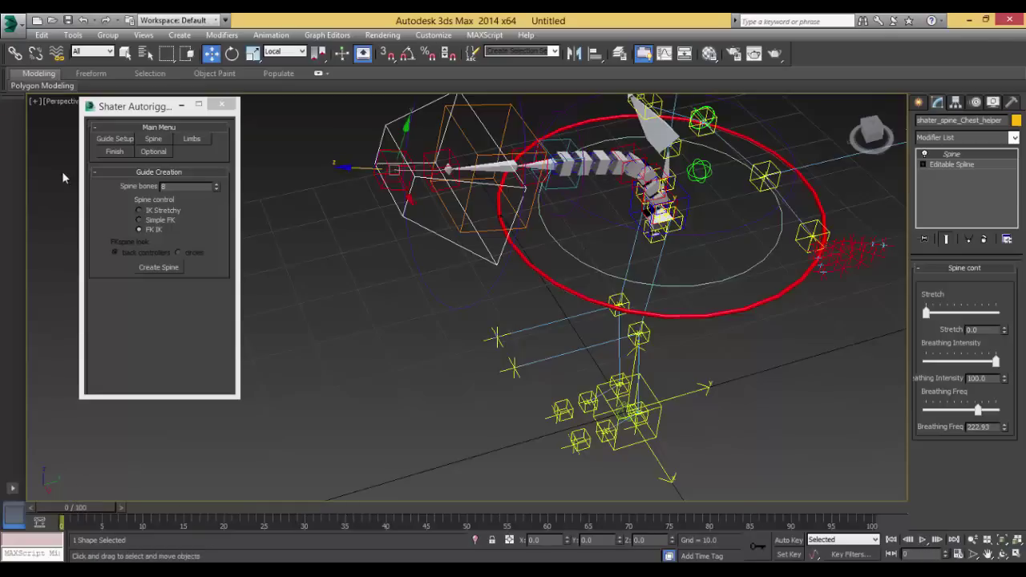
Reset the scene without saving the changes
left_click(13, 24)
mouse_move(22, 60)
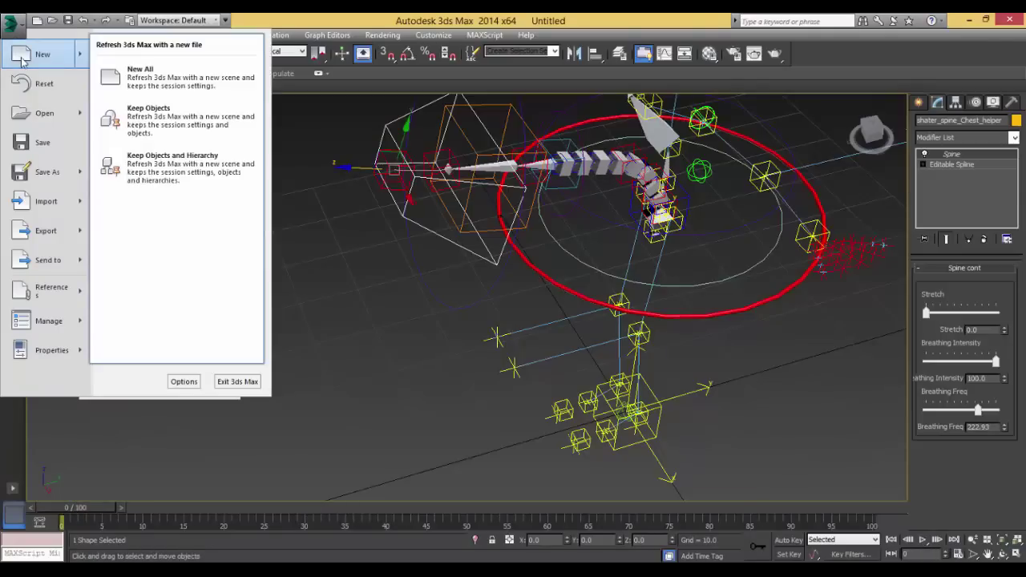
left_click(40, 84)
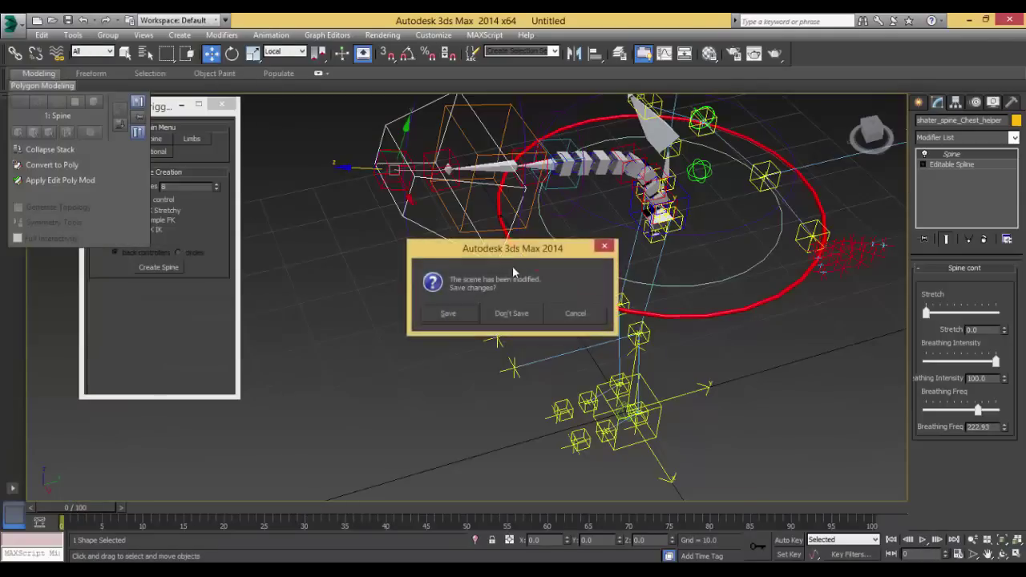
left_click(517, 314)
left_click(477, 315)
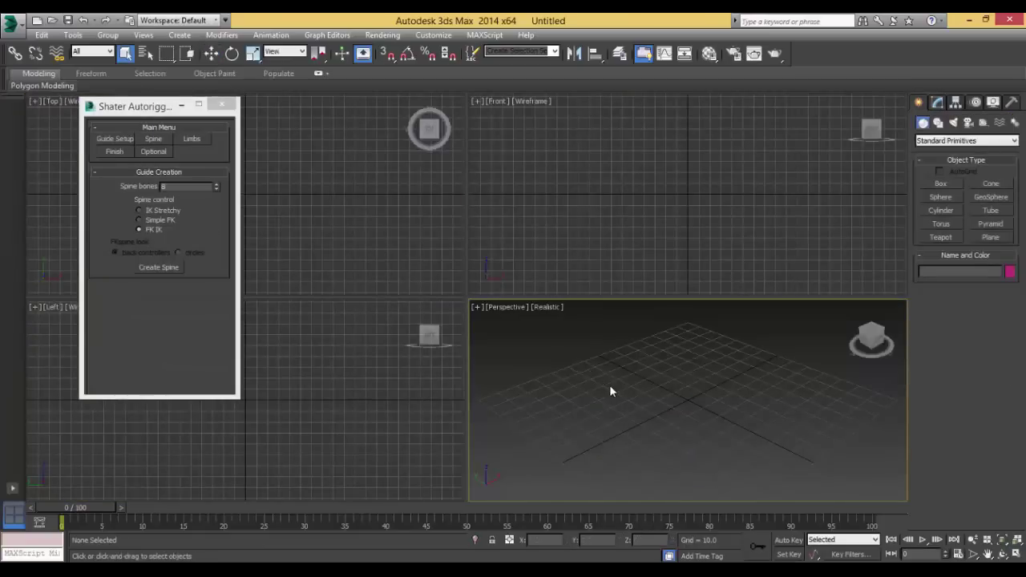
Enlarge the perspective view and create a new character guide with the current guide settings
key("alt+w")
left_click(115, 139)
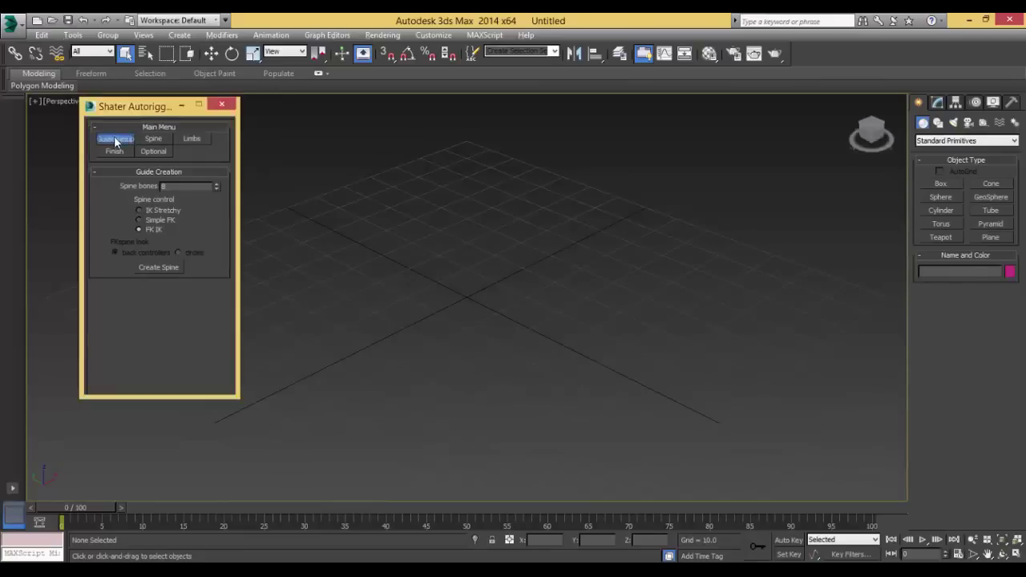
left_click(148, 258)
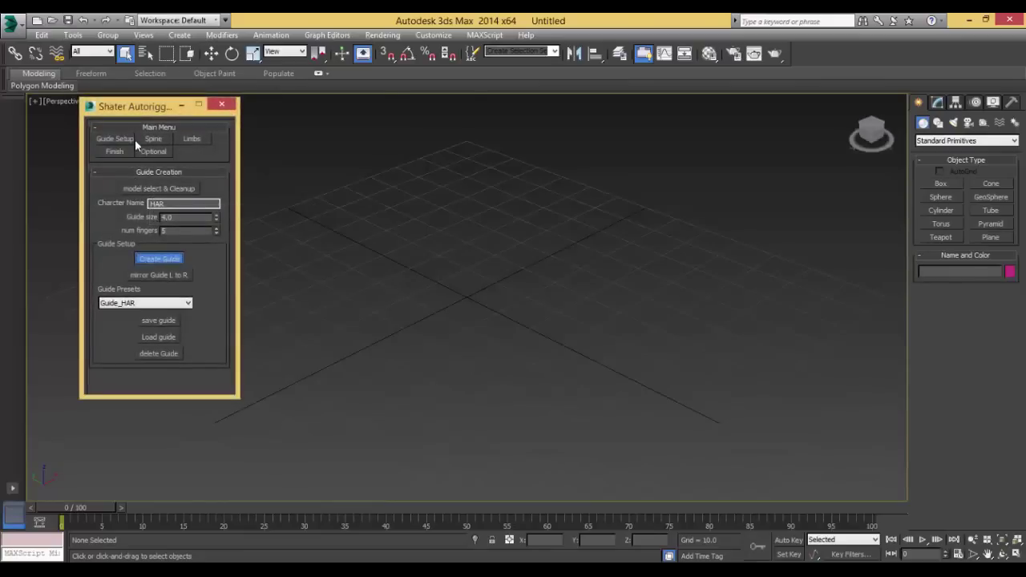
Build an IK Stretchy spine with 16 spine bones on the guide
left_click(153, 139)
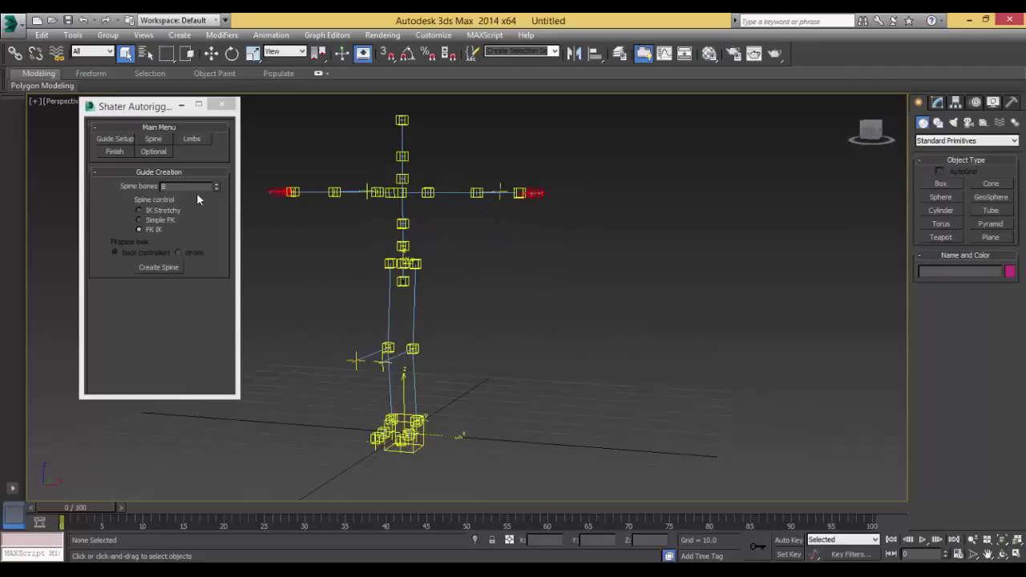
left_click(160, 212)
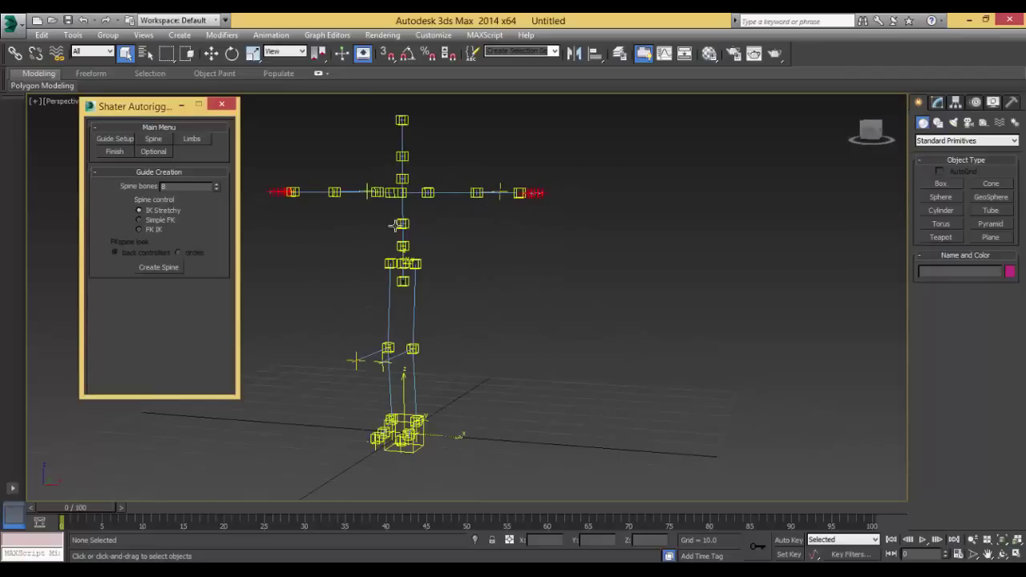
middle_click_drag(436, 237, 433, 290)
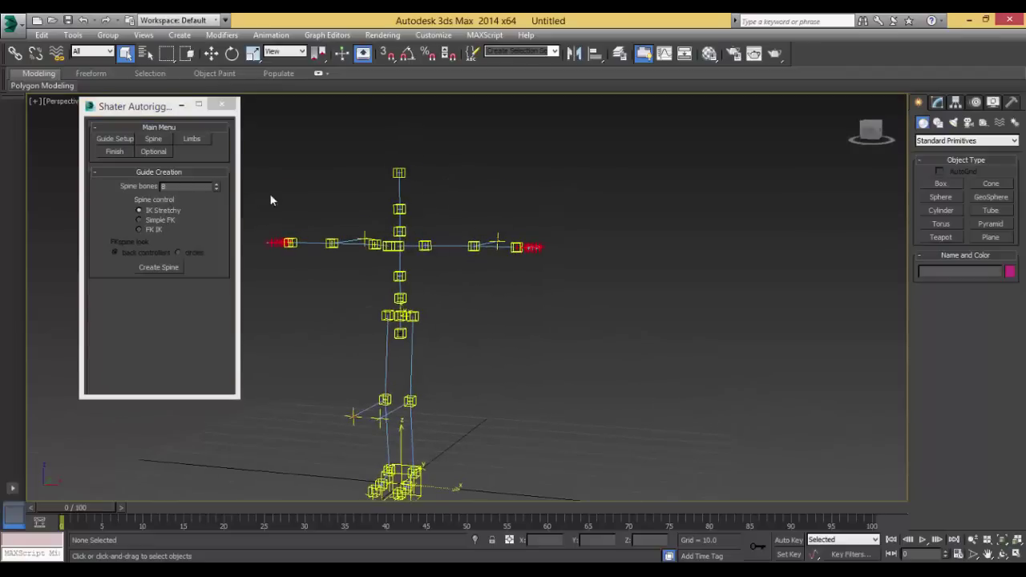
double_click(188, 186)
type("16")
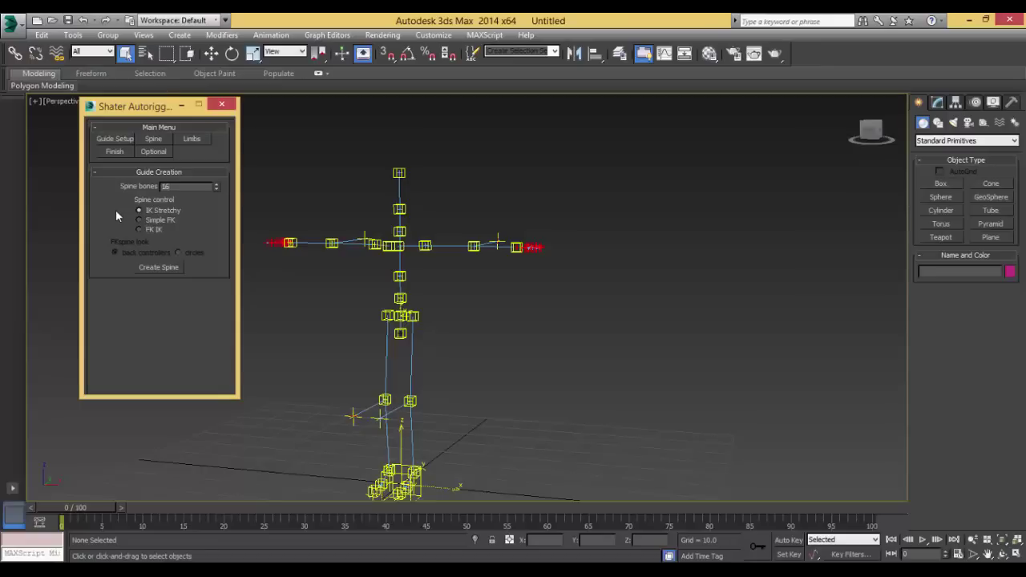
key("Return")
middle_click_drag(391, 237, 447, 253)
left_click(164, 267)
scroll(343, 320, "up", 5)
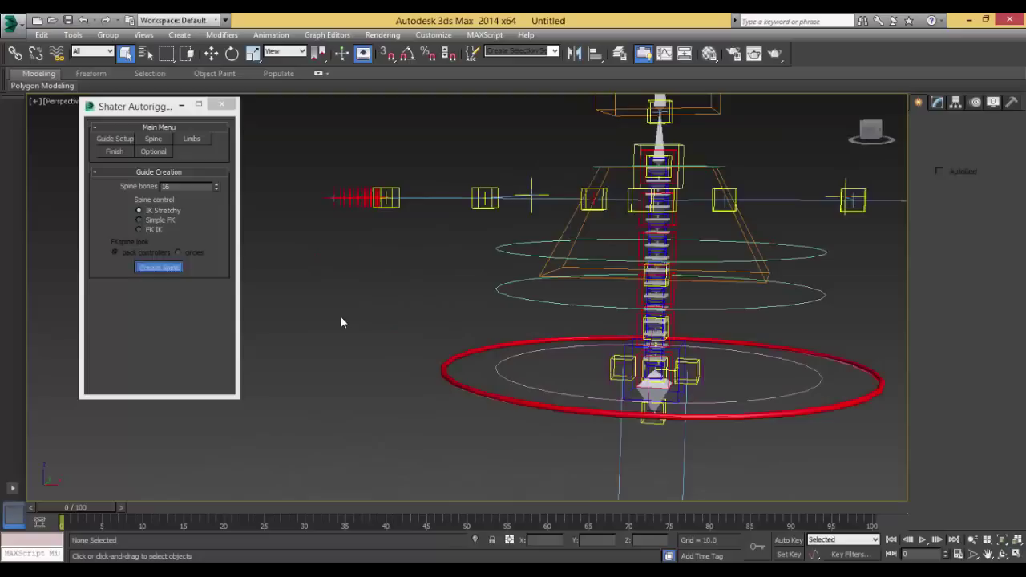
Try moving the trapezoid chest control of the IK Stretchy spine along the Y axis, and cancel the move
middle_click_drag(694, 227, 335, 275)
left_click(513, 267)
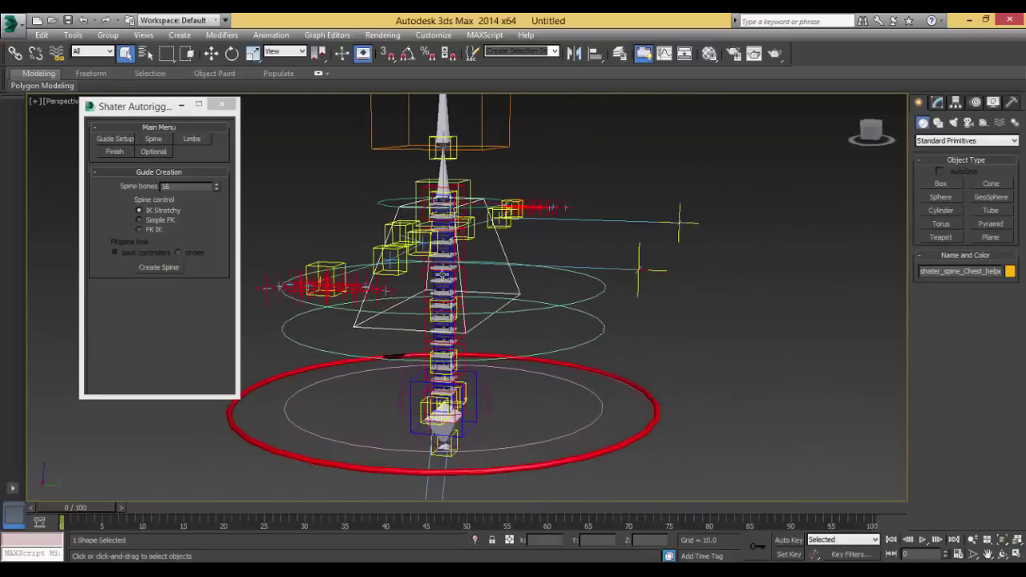
middle_click_drag(471, 258, 514, 261)
key("w")
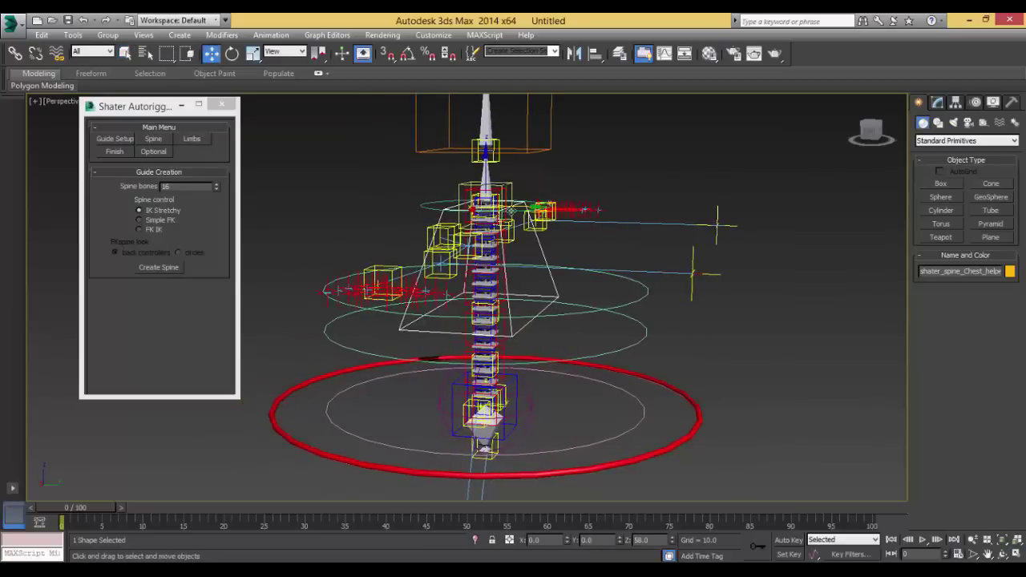
left_click_drag(510, 210, 437, 202)
right_click(437, 202)
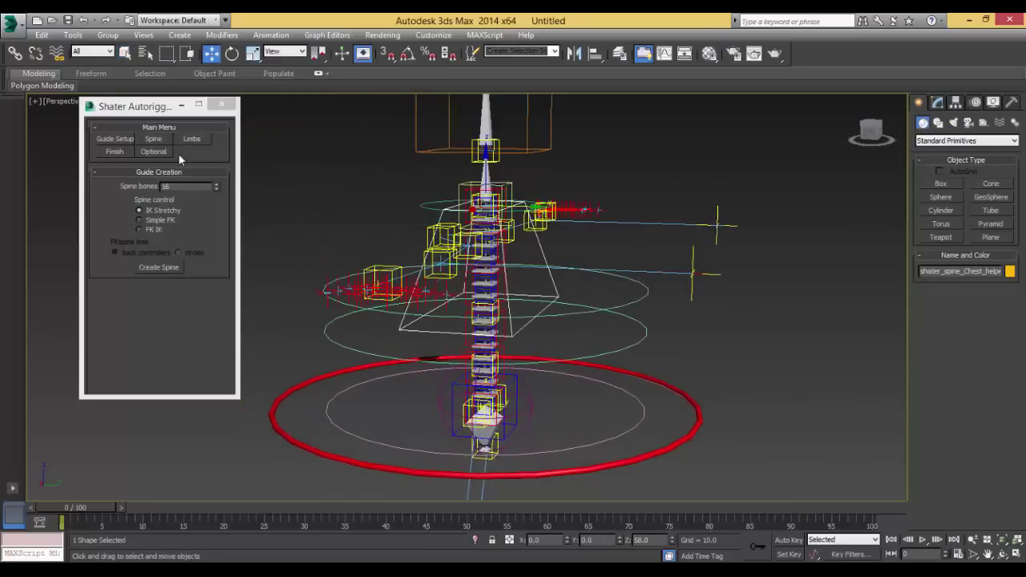
Clean up and organize the rig's layers
left_click(115, 152)
left_click(150, 230)
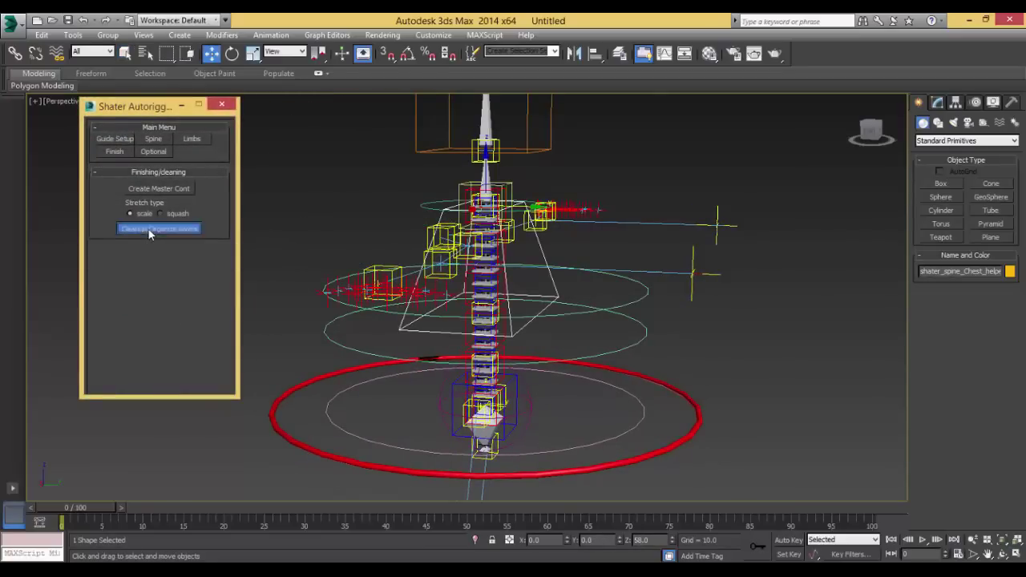
middle_click_drag(405, 317, 639, 259, "alt")
Try moving the chest control far along the Y axis on the cleaned-up rig, and cancel the move
left_click(627, 234)
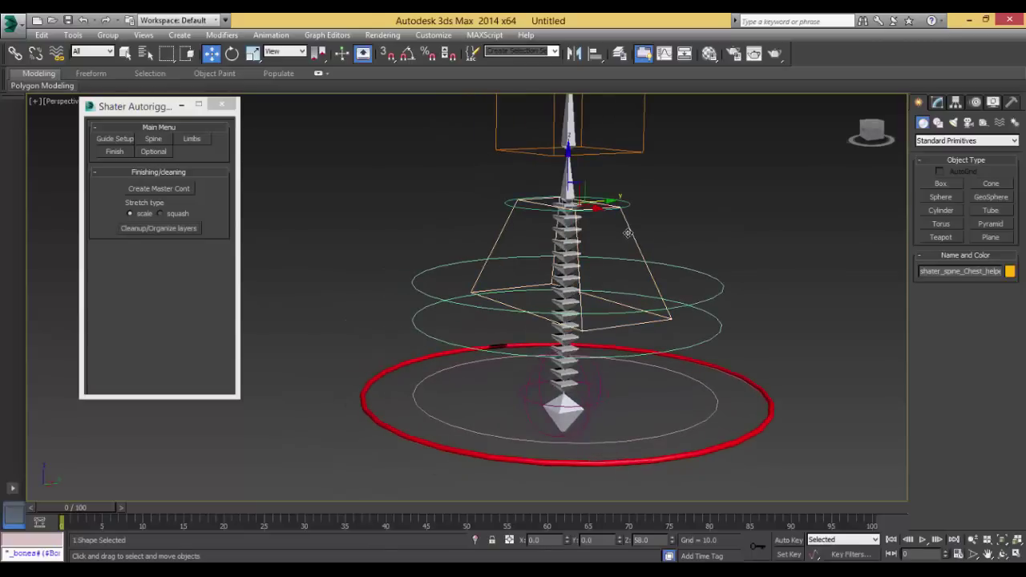
left_click_drag(607, 198, 358, 245)
right_click(358, 245)
Select the circular neck control, then try rotating the spherical control at the spine's base and cancel the rotation
left_click(574, 199)
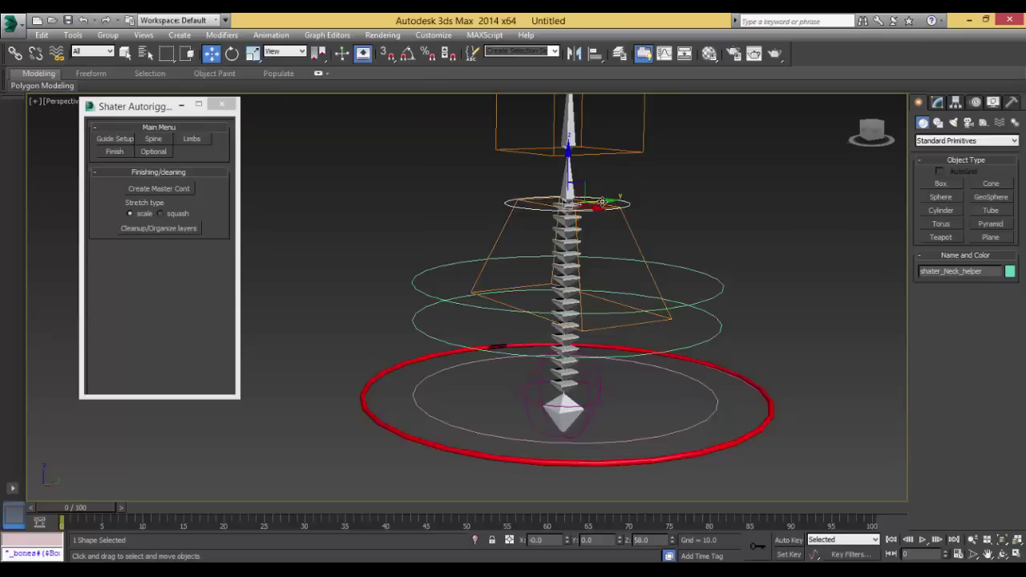
left_click(580, 377)
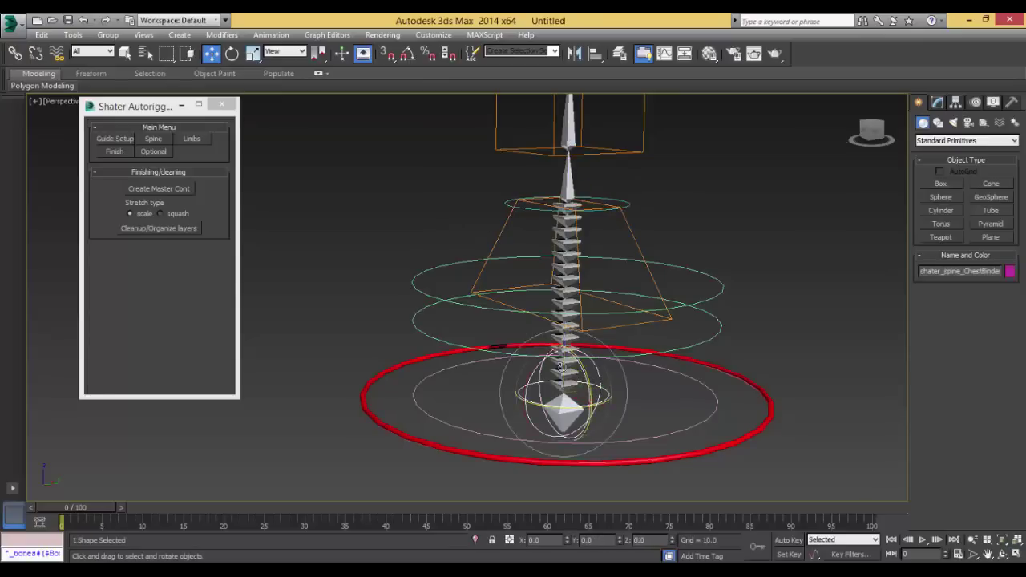
key("e")
left_click_drag(530, 370, 558, 340)
right_click(559, 340)
Try rotating the inner circular hips control of the stretchy spine, and cancel the rotation
middle_click_drag(583, 355, 691, 399, "alt")
left_click(714, 405)
left_click_drag(571, 382, 585, 344)
right_click(585, 344)
middle_click_drag(583, 344, 571, 318, "alt")
right_click(571, 318)
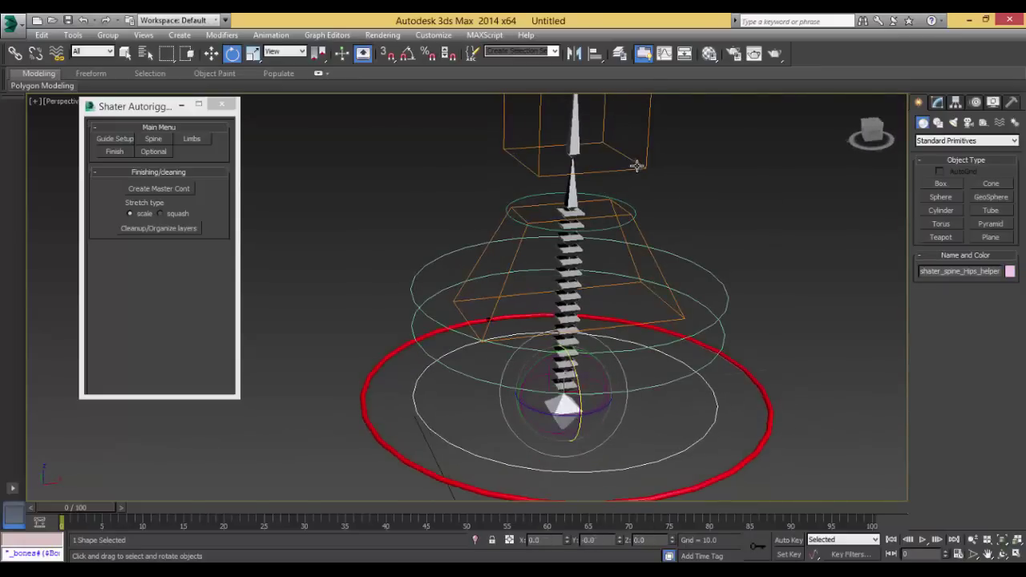
Try rotating the box-shaped head control, and cancel the rotation
left_click(637, 165)
middle_click_drag(638, 165, 611, 263)
left_click_drag(570, 262, 510, 225)
right_click(509, 224)
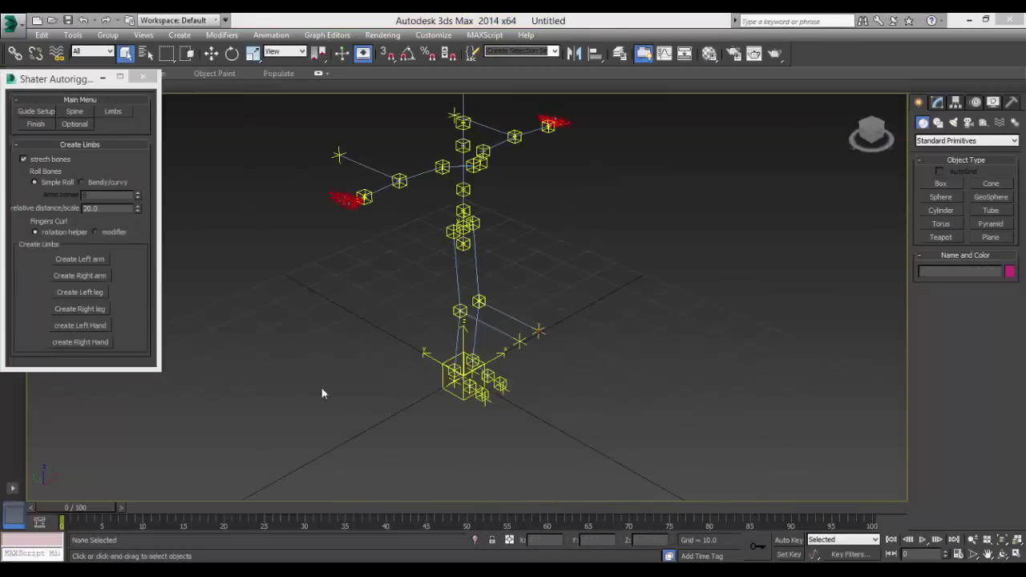
Create the left arm from the guides with stretch bones and simple roll bones
middle_click_drag(493, 258, 491, 335, "alt")
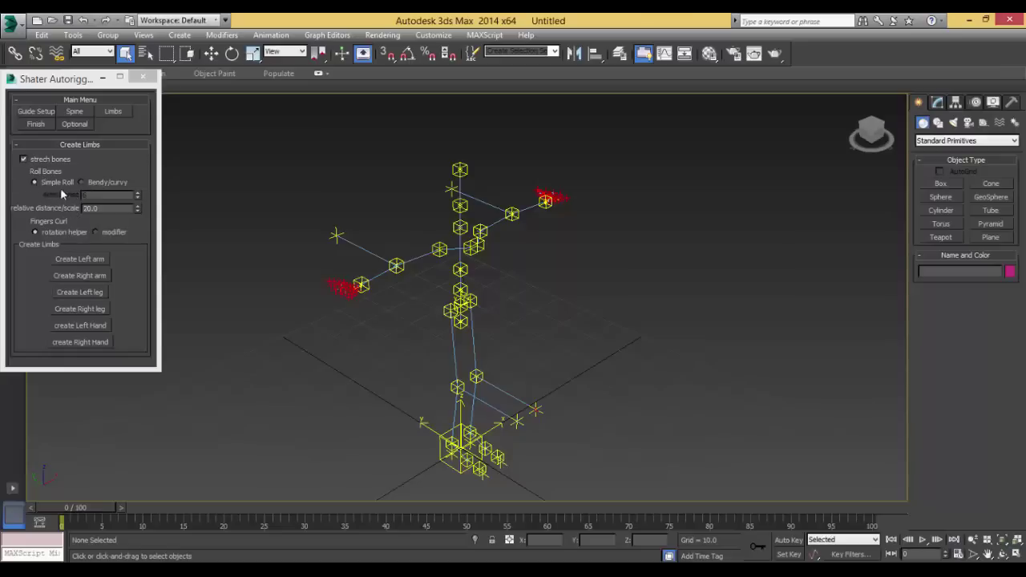
left_click(76, 261)
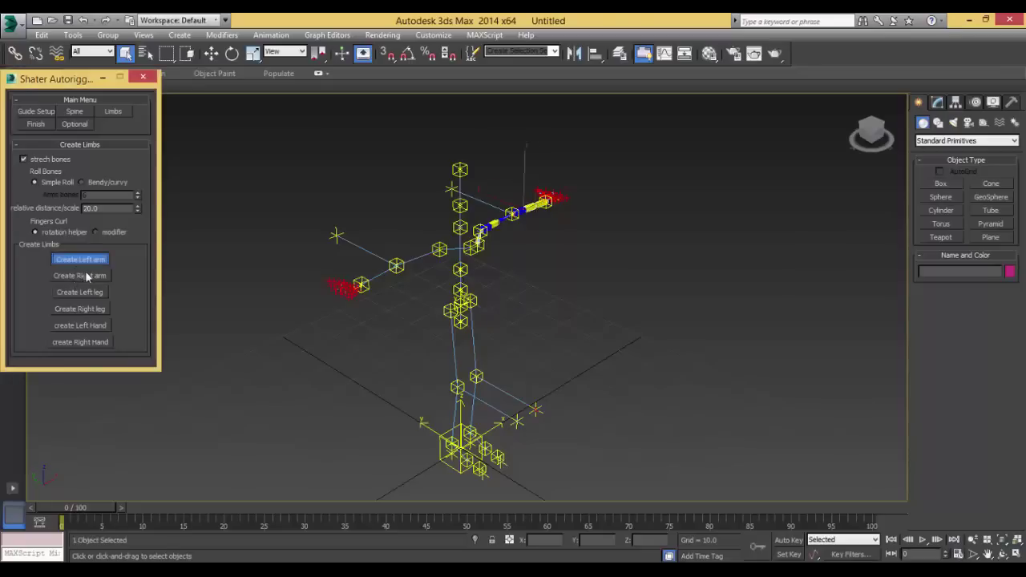
middle_click_drag(492, 230, 408, 300)
scroll(408, 300, "up", 5)
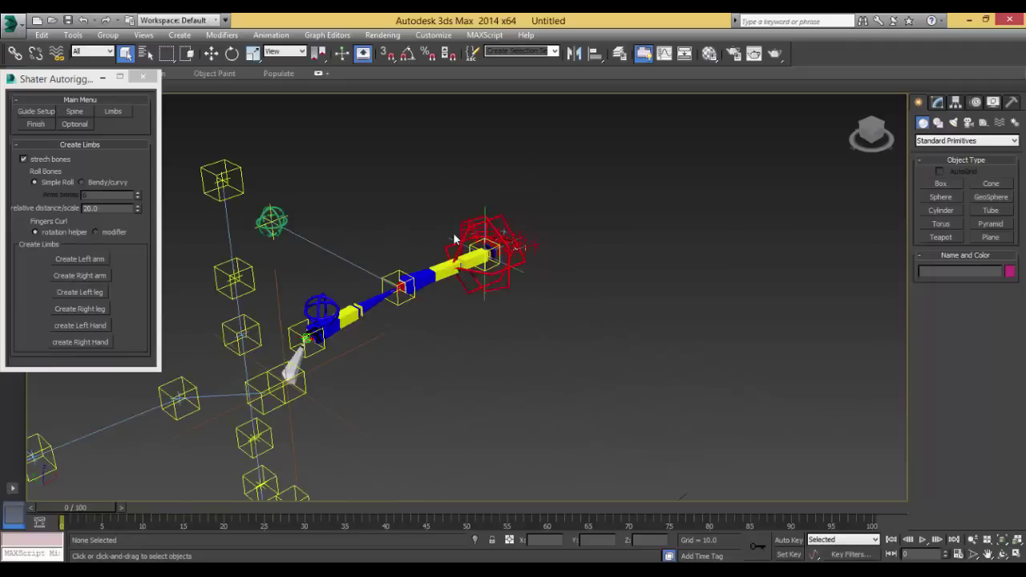
Select the left hand's IK control, switch the arm to its FK controls with FK --> IK, and select the hand's FK control
left_click(455, 248)
left_click(937, 102)
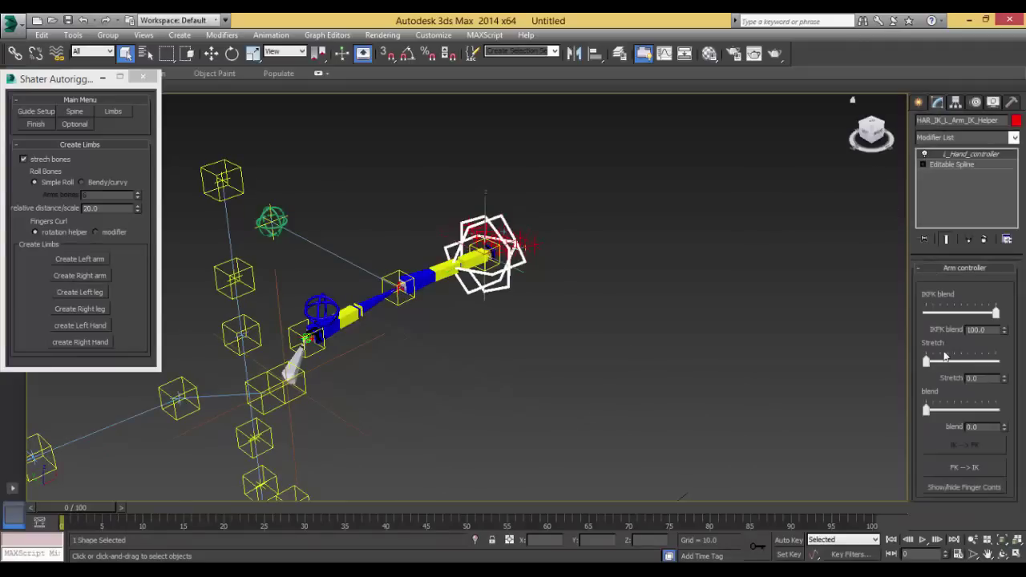
left_click(949, 467)
scroll(444, 304, "up", 3)
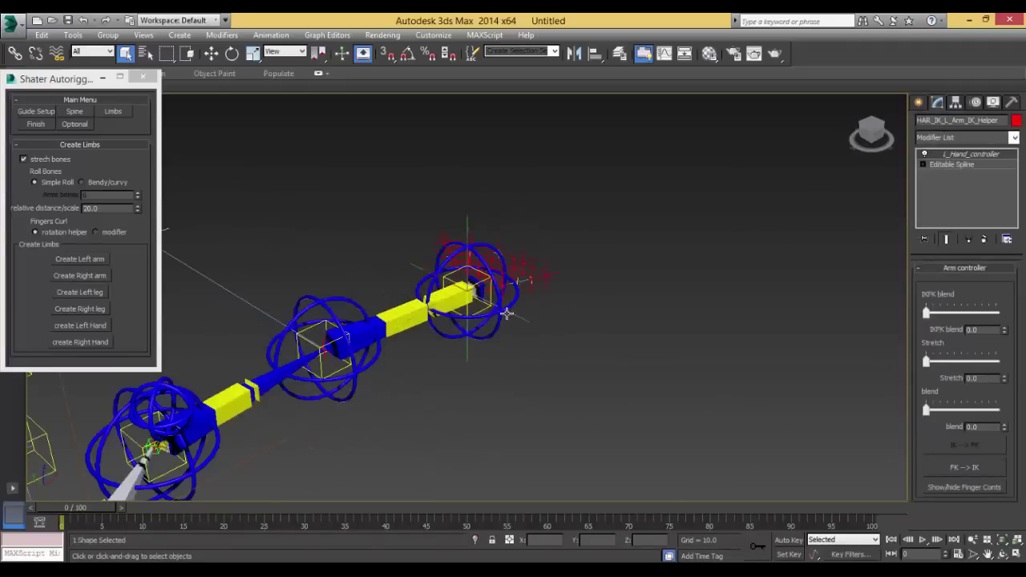
scroll(445, 305, "up", 3)
middle_click_drag(444, 305, 509, 274, "alt")
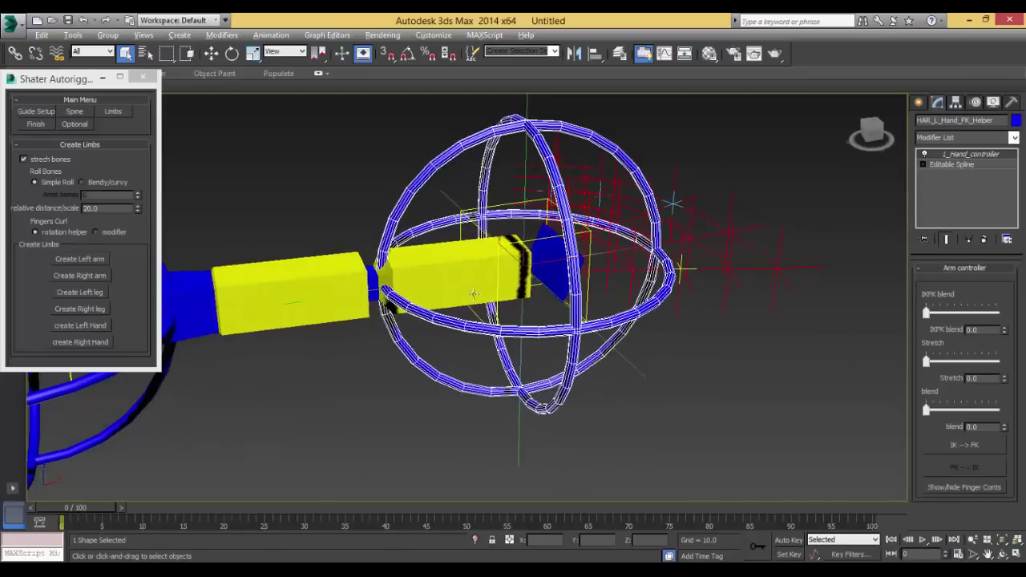
Rotate the left hand's FK control to about X -15.9, Y -1.6, Z -5.5, and return the arm to IK with IK --> FK
key("e")
mouse_move(525, 256)
left_mouse_down()
mouse_move(518, 307)
mouse_move(529, 261)
left_mouse_up()
left_click(950, 450)
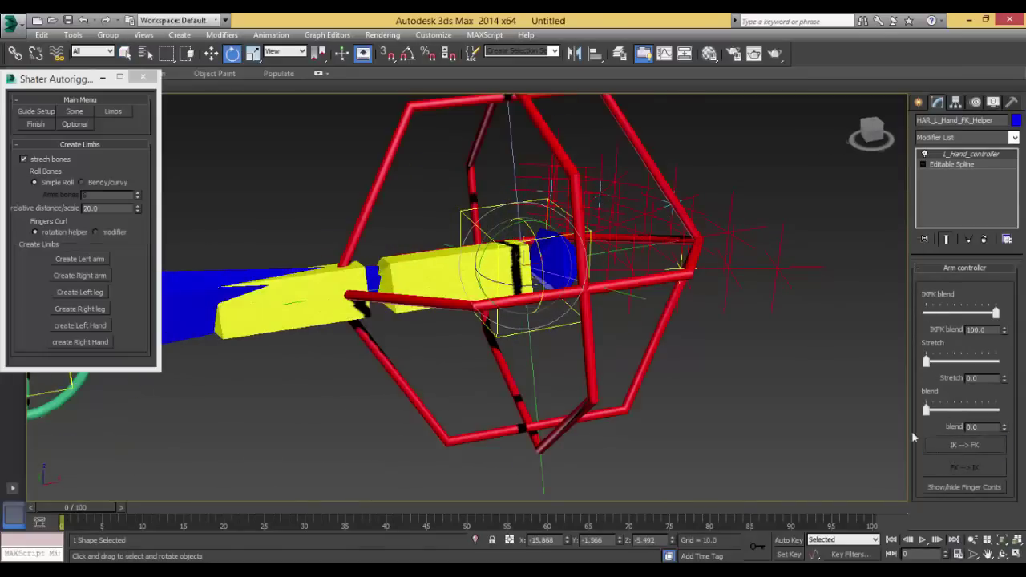
Move the left hand's IK control outward to about X 43.8, Y 0, Z 55 and set the arm's Stretch to 1.0
scroll(632, 366, "down", 3)
key("w")
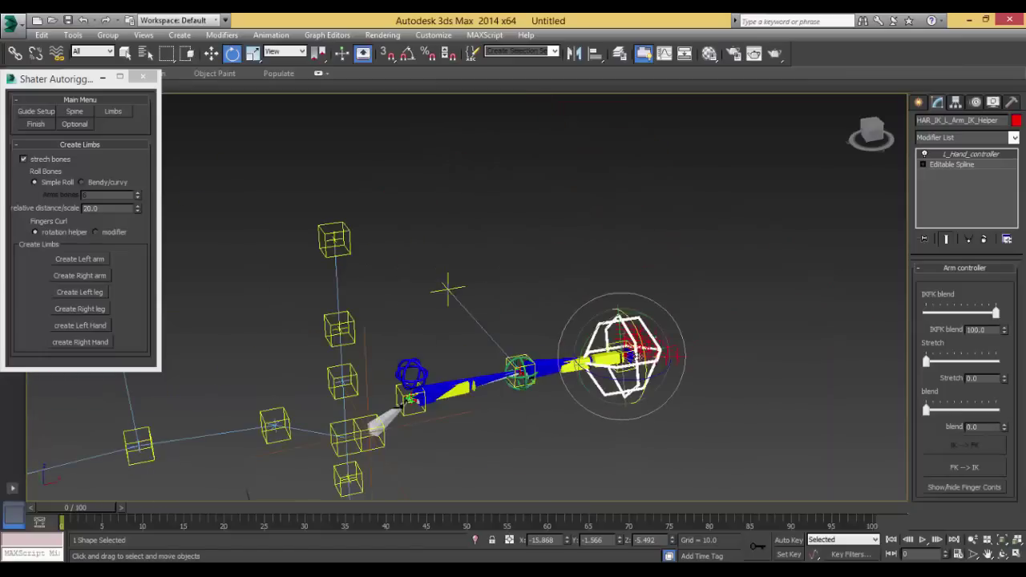
left_click_drag(673, 344, 812, 319)
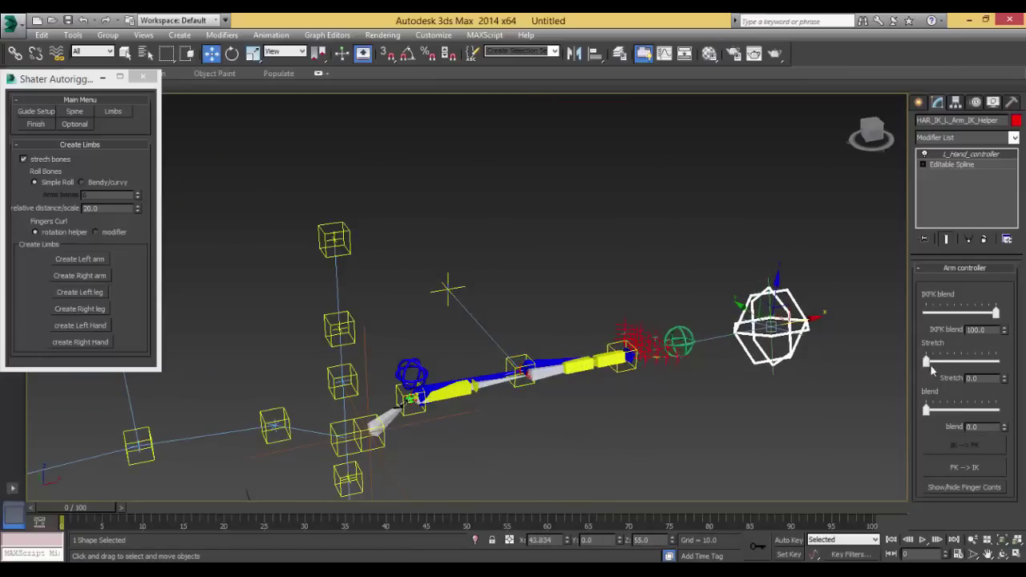
left_click_drag(927, 363, 996, 361)
middle_click_drag(811, 353, 665, 350)
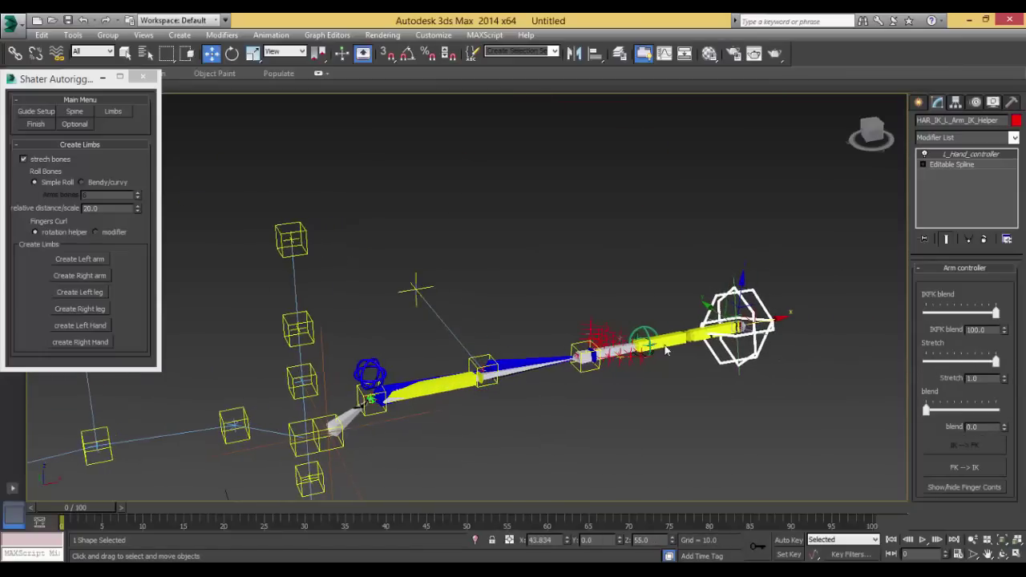
Move the left hand's IK control back toward the body and raise the green elbow swivel control to about Z 62.9
left_click_drag(754, 324, 641, 353)
middle_click_drag(468, 351, 541, 345, "alt")
left_click(582, 344)
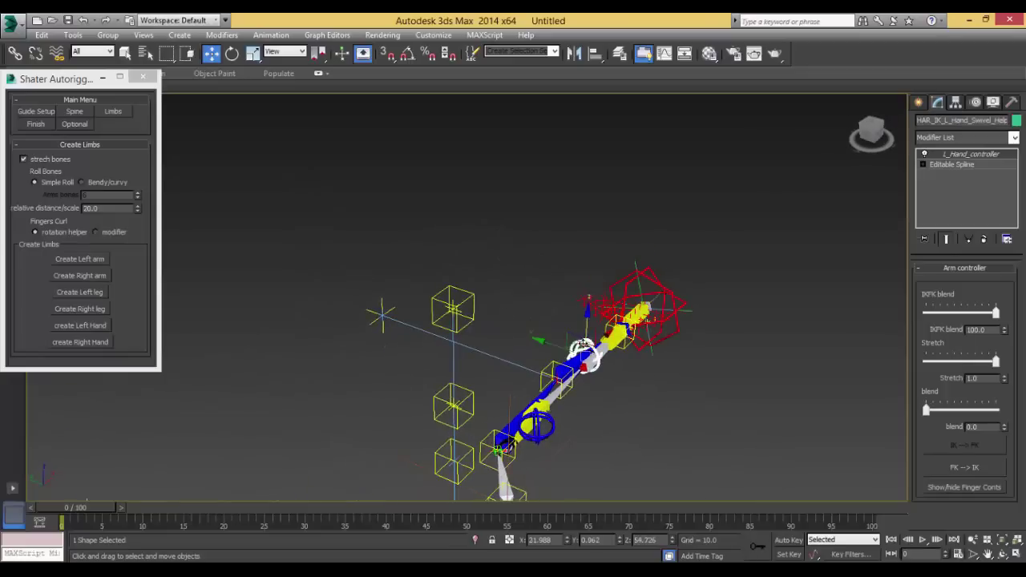
left_click_drag(582, 345, 529, 258)
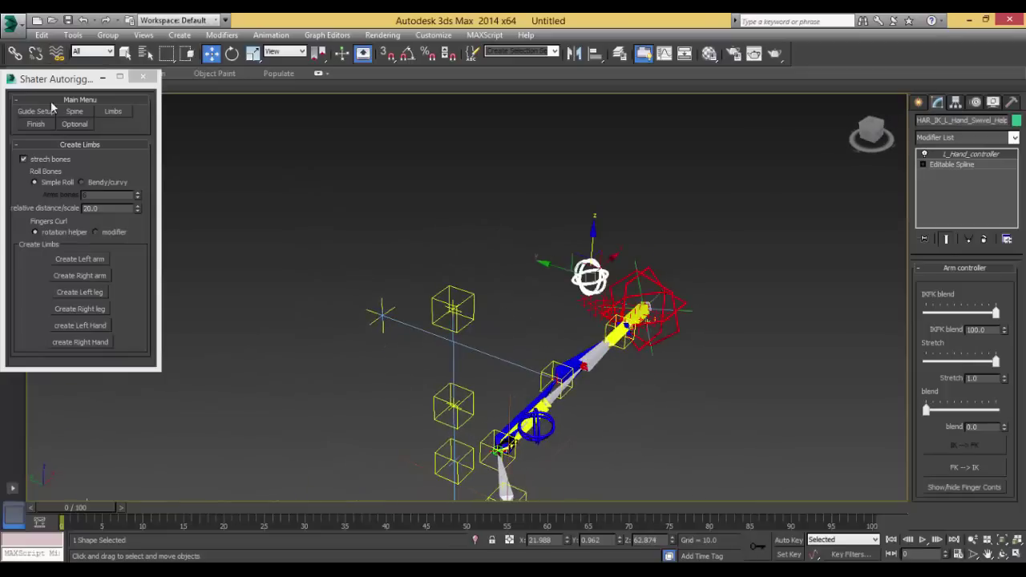
Reset the scene and create a new set of character guides
left_click(11, 21)
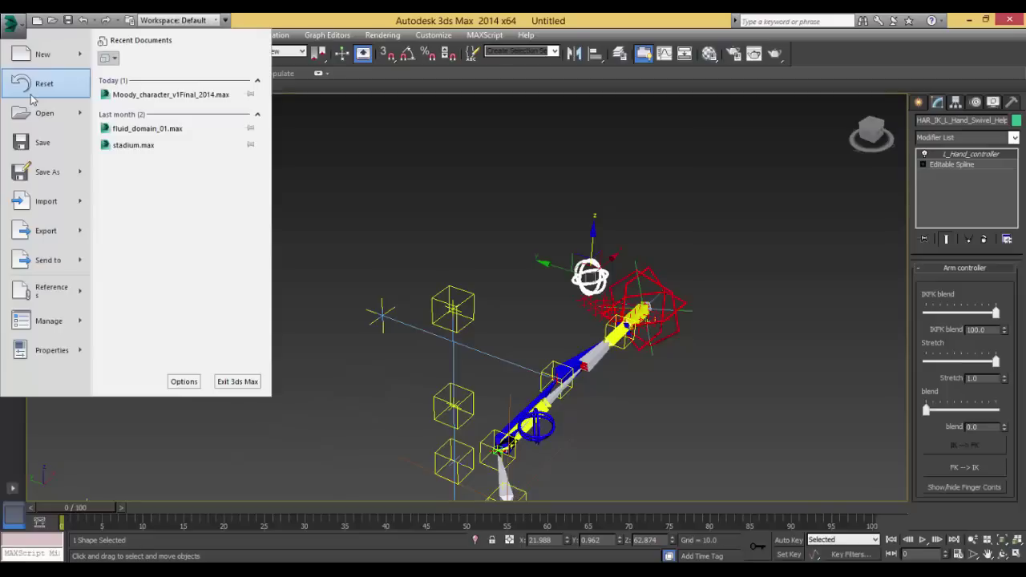
left_click(33, 95)
left_click(489, 314)
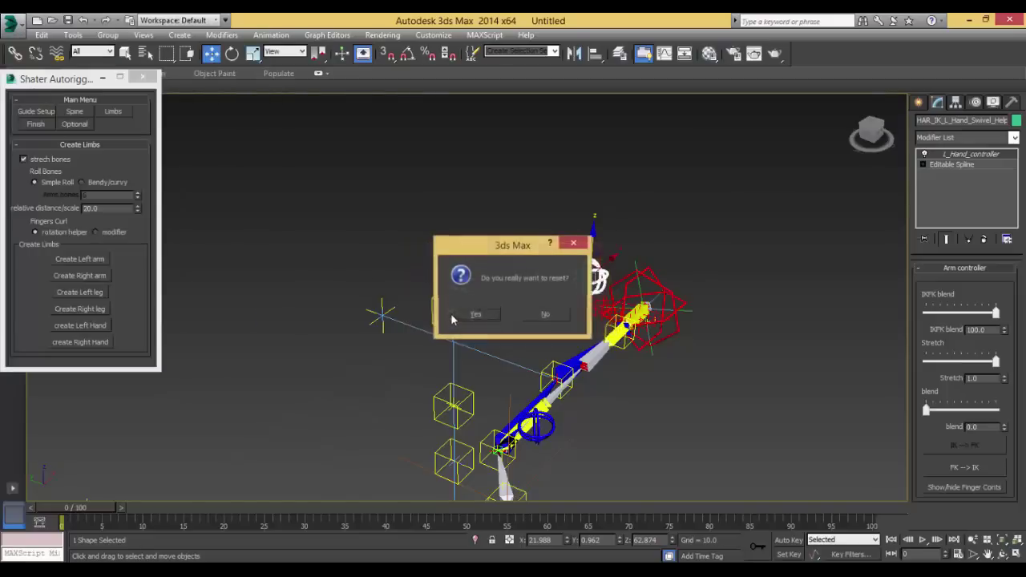
left_click(473, 313)
left_click(36, 111)
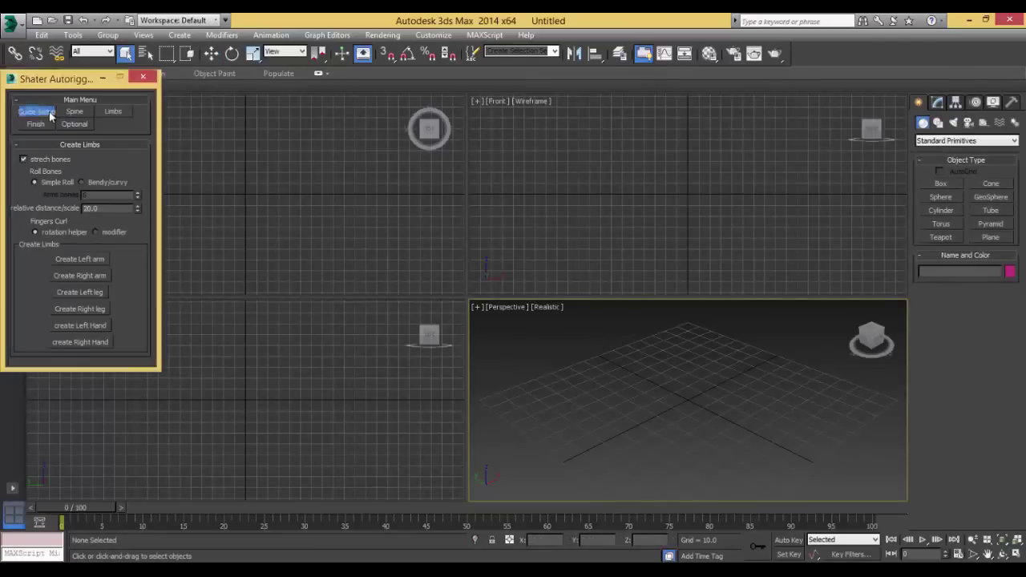
left_click(80, 231)
Set the limb roll bones to Bendy/curvy with 10 arm bones and create the left arm
left_click(113, 111)
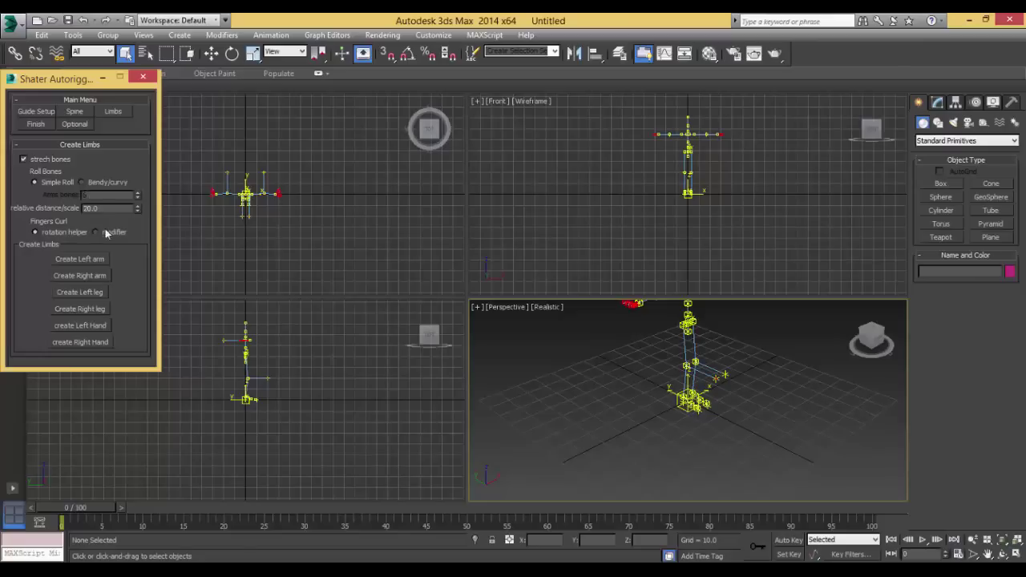
left_click(96, 182)
middle_click_drag(553, 344, 542, 397)
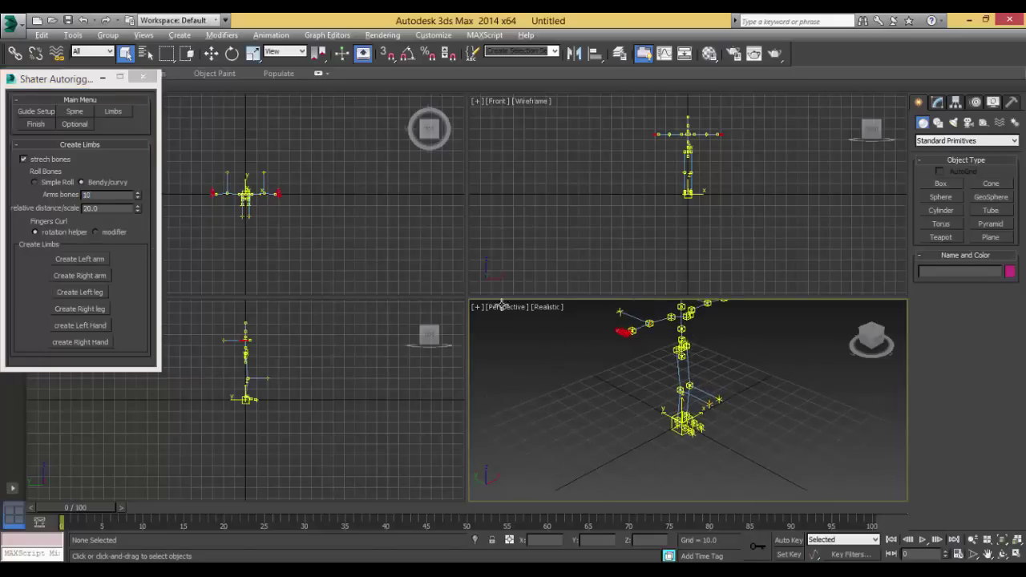
key("alt+w")
left_click(80, 260)
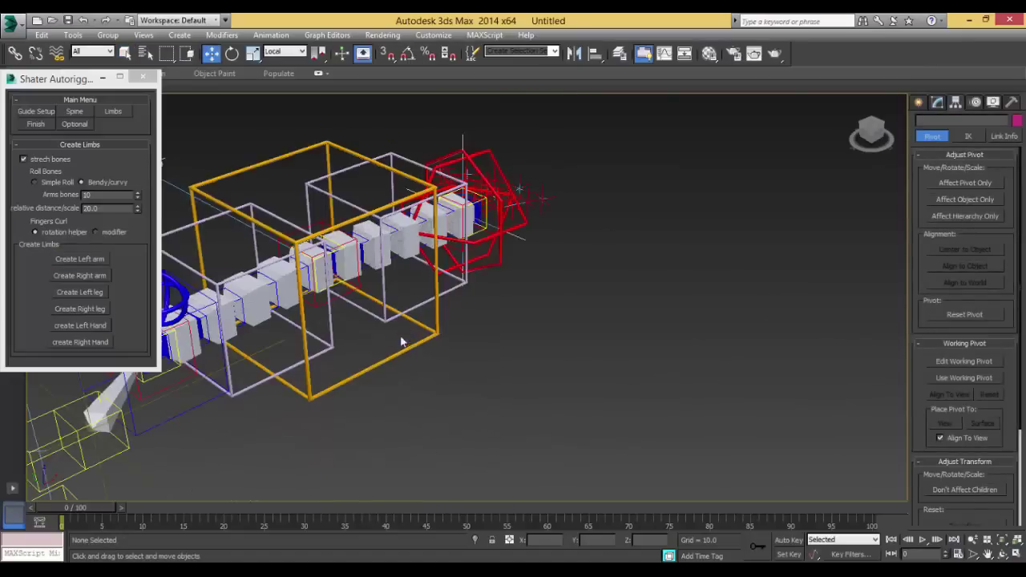
Move the bendy left arm's IK hand control inward toward the body to bend the elbow
middle_click_drag(487, 213, 529, 258)
left_click(520, 207)
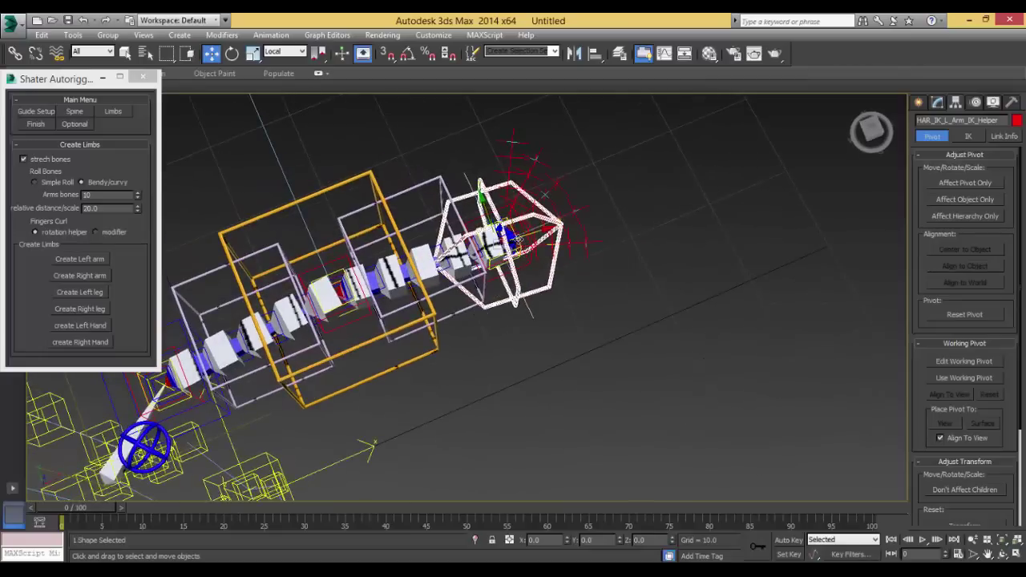
left_click_drag(518, 237, 457, 292)
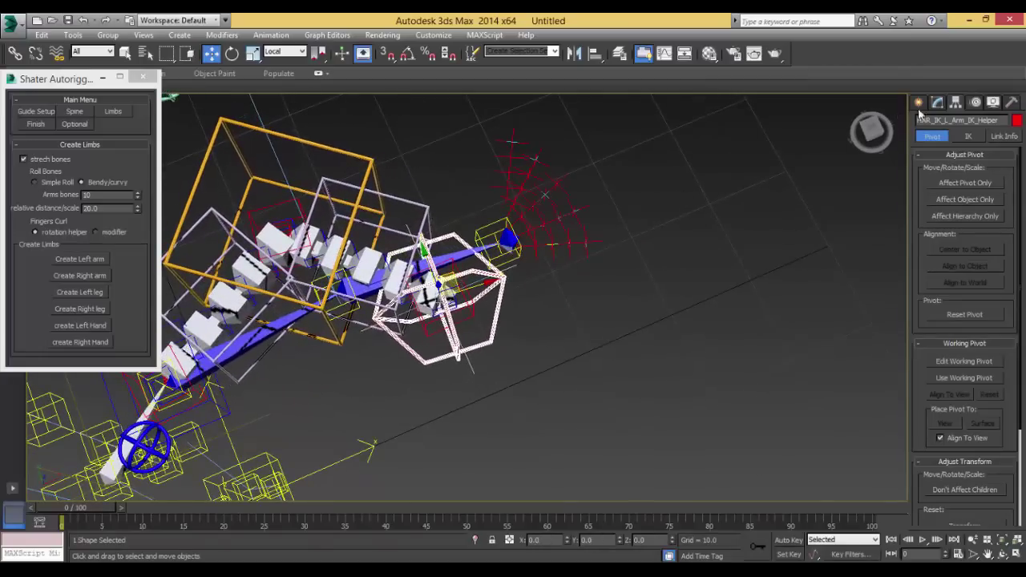
left_click(937, 103)
Curve the bendy left arm by moving its forearm, elbow and upper-arm box controls outward
middle_click_drag(306, 260, 576, 238, "alt")
left_click(576, 238)
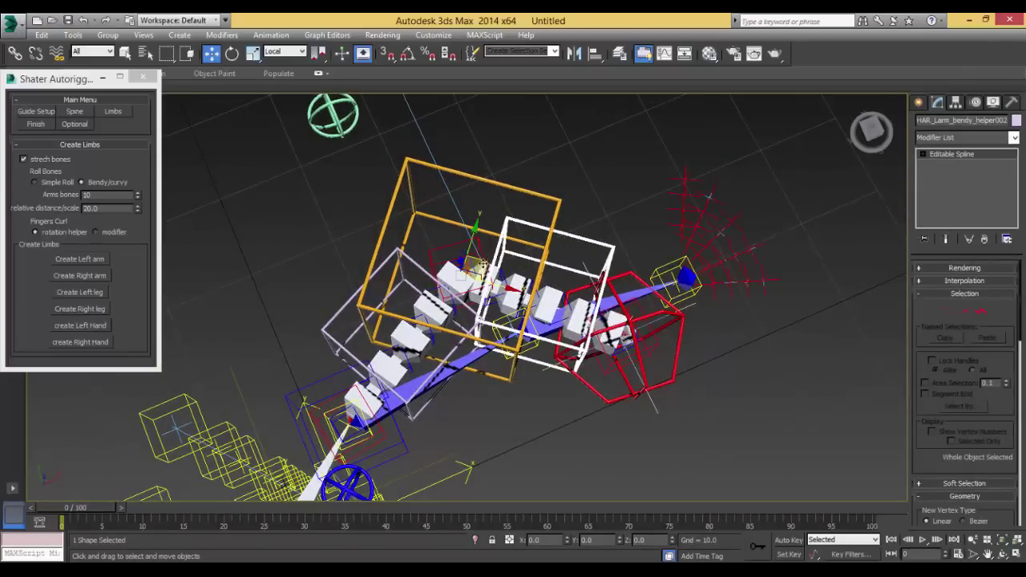
left_click_drag(477, 267, 444, 186)
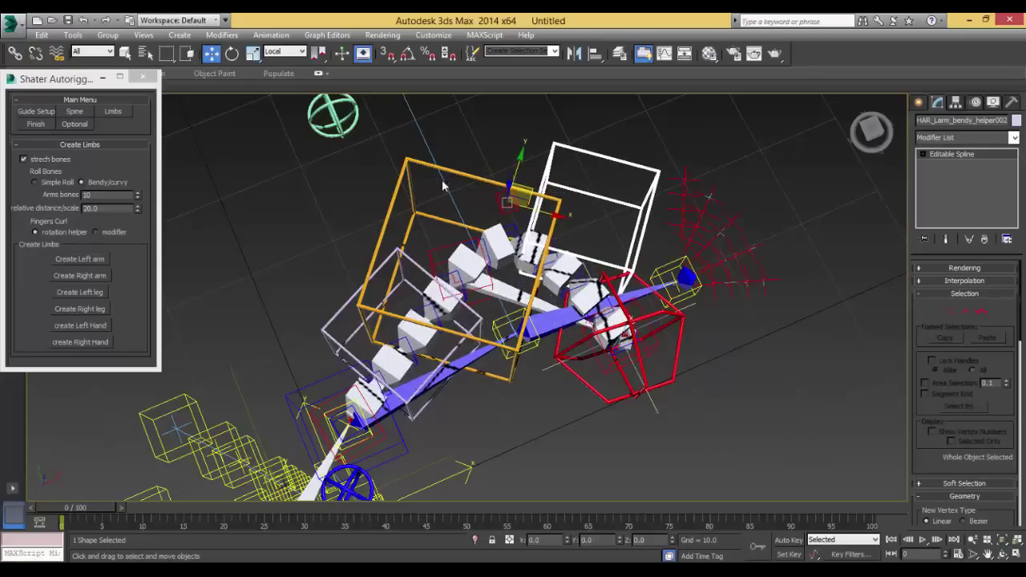
left_click(437, 167)
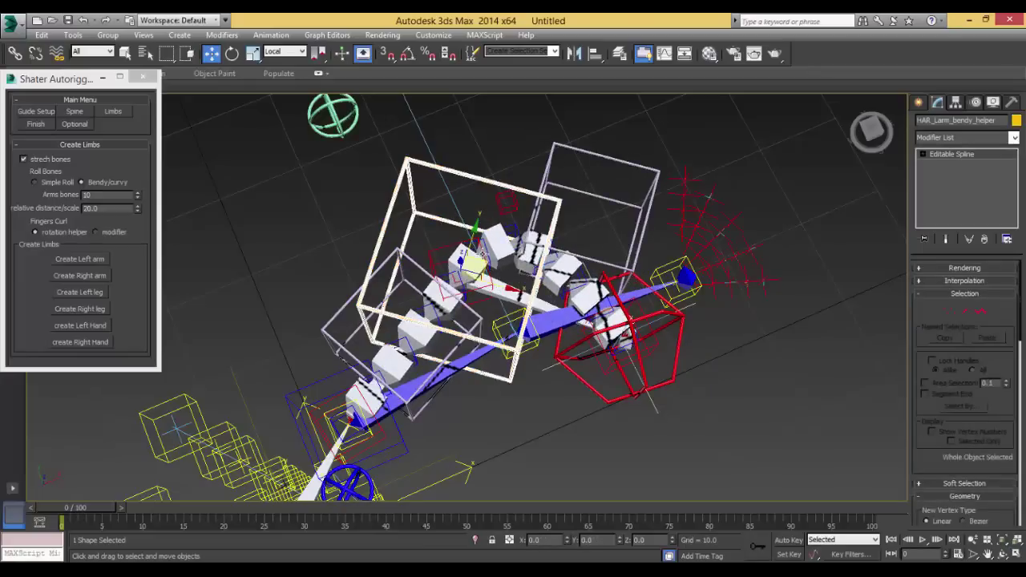
left_click_drag(483, 257, 332, 343)
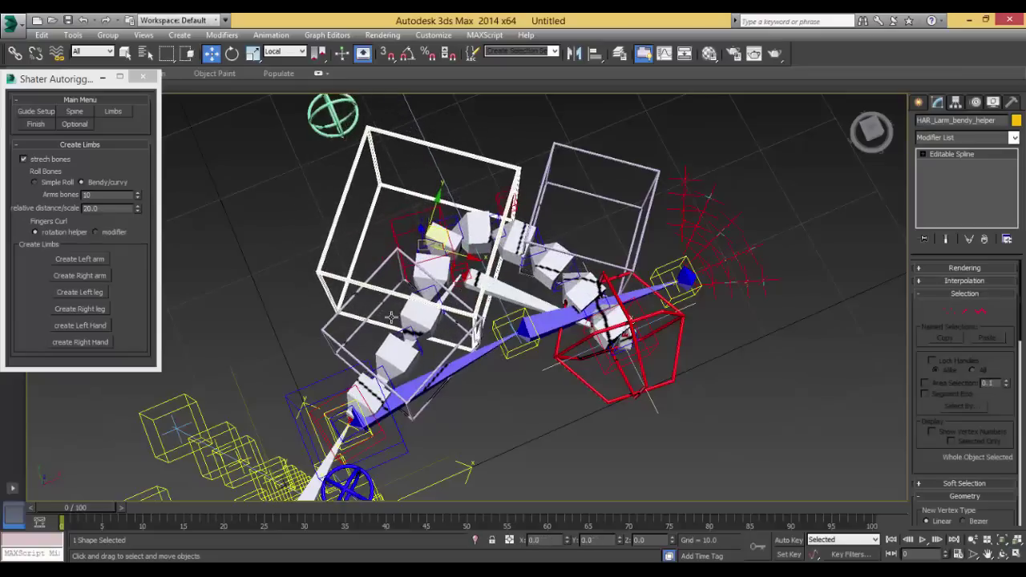
left_click(330, 342)
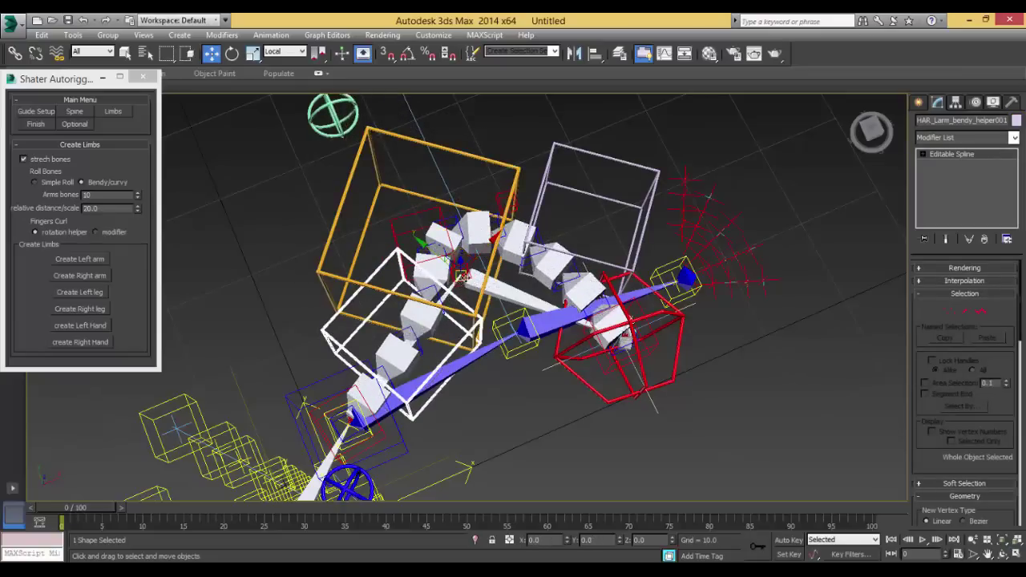
left_click_drag(463, 277, 335, 241)
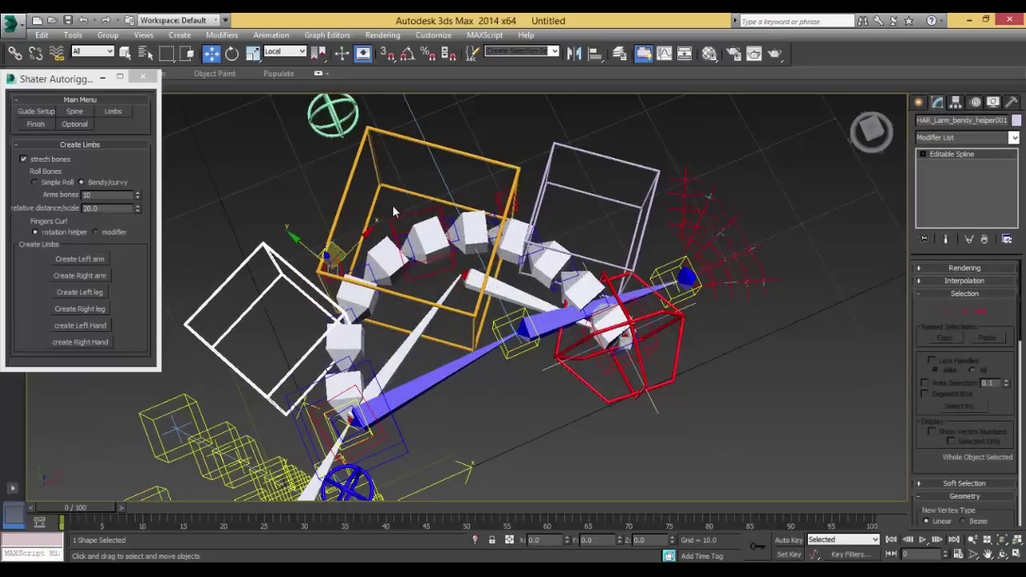
Select all three bendy box controls of the left arm and apply Transform To Zero
left_click(358, 176, "ctrl")
left_click(550, 163, "ctrl")
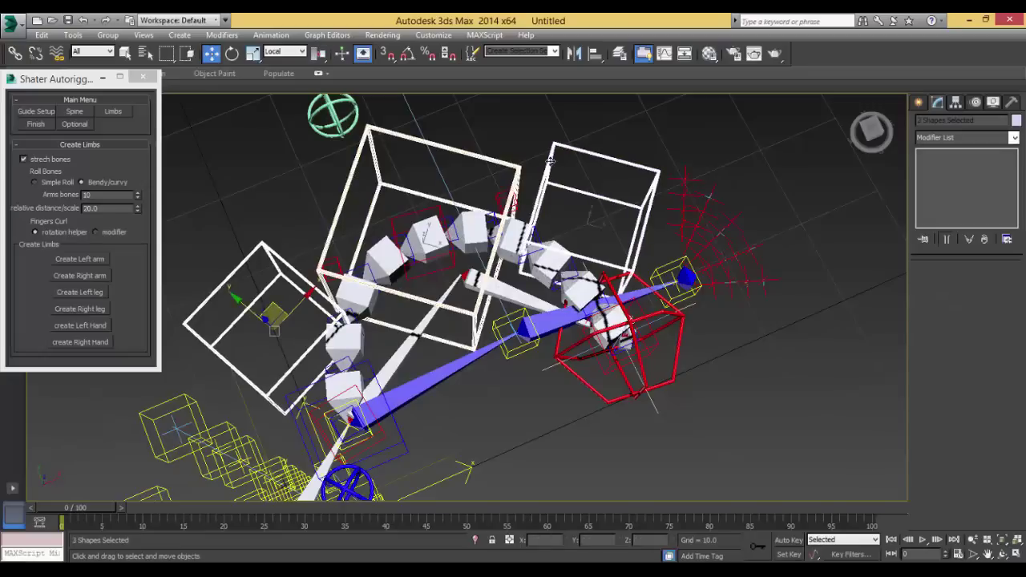
right_click(551, 164)
right_click(538, 168, "alt")
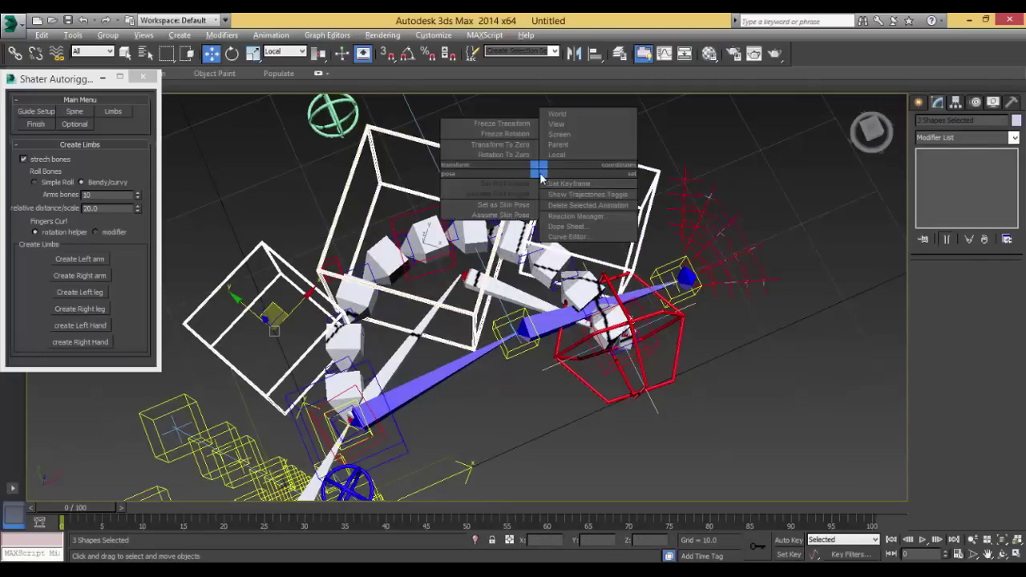
left_click(492, 145)
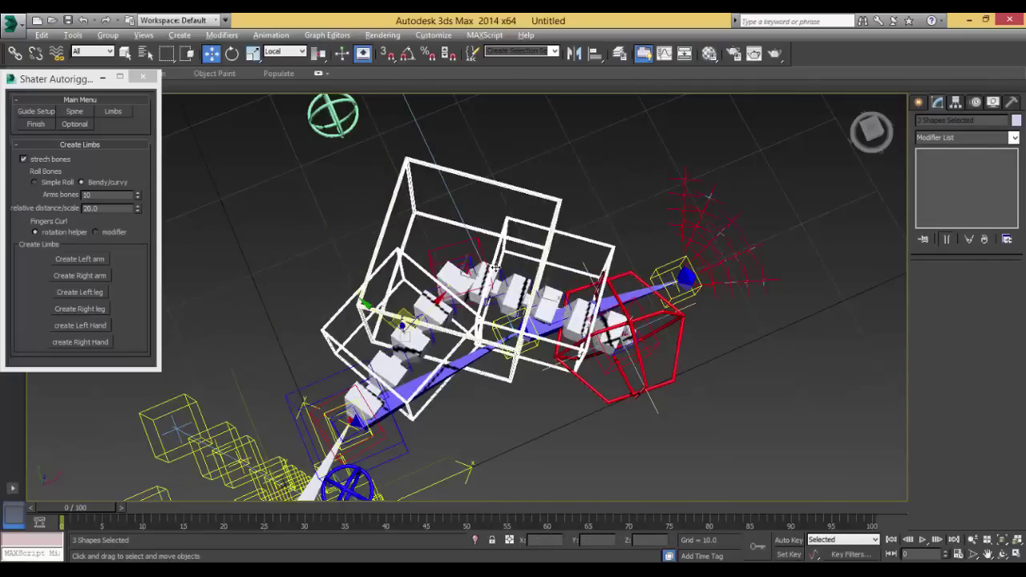
Set the left arm's blend to about 4.95 and raise the IK hand control along its vertical axis
left_click(618, 321)
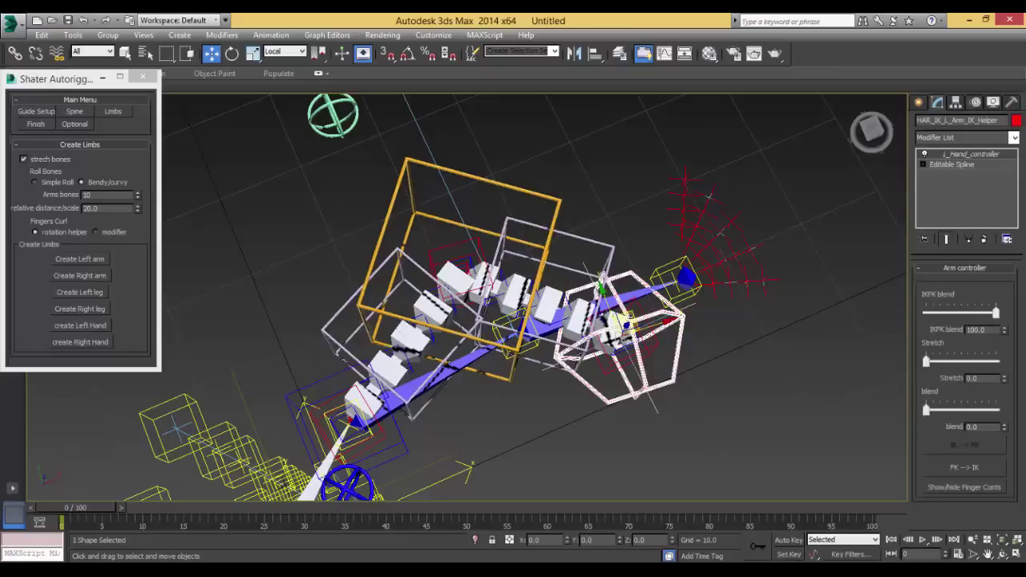
left_click_drag(926, 412, 938, 412)
middle_click_drag(525, 340, 482, 210, "alt")
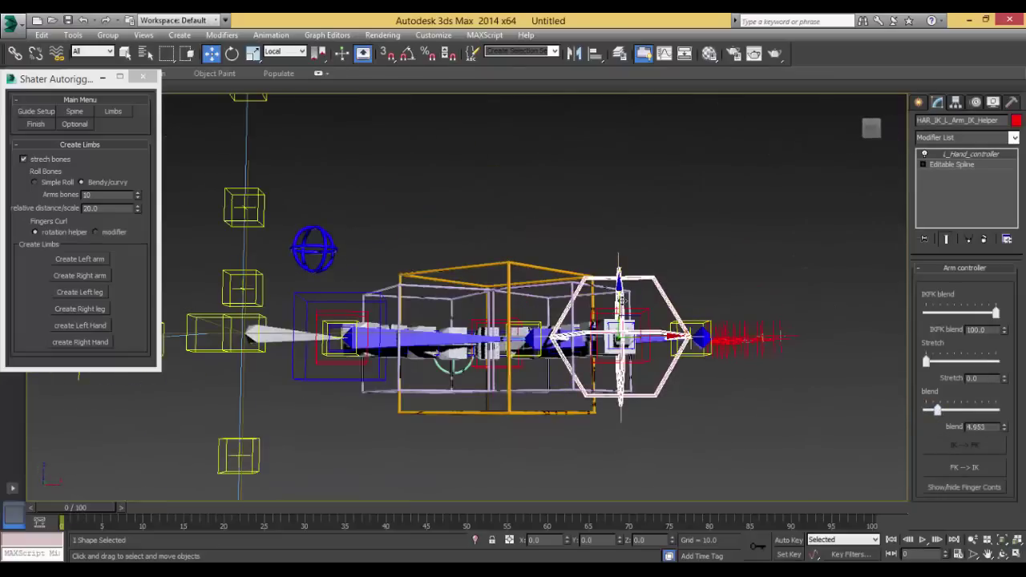
left_click_drag(620, 309, 619, 205)
middle_click_drag(529, 293, 601, 355, "alt")
Create the right arm with the same Bendy/curvy settings and 10 arm bones
scroll(475, 312, "down", 5)
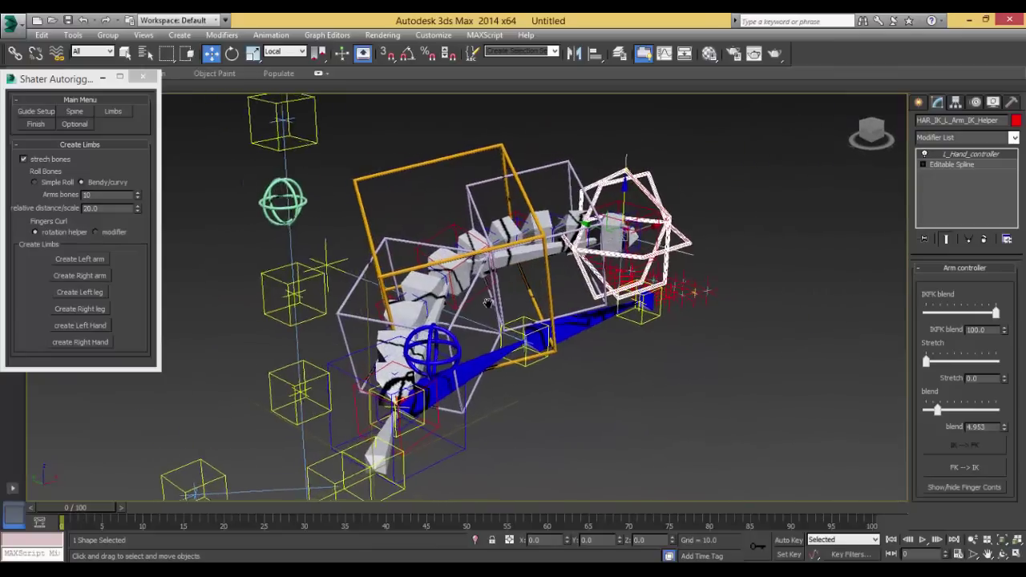
middle_click_drag(486, 299, 446, 292, "alt")
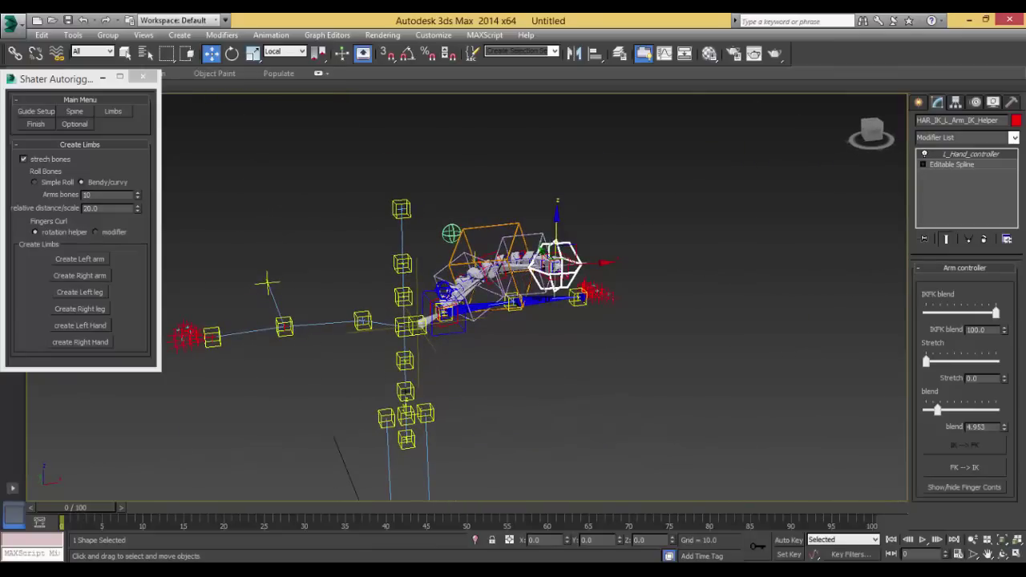
middle_click_drag(303, 267, 330, 204)
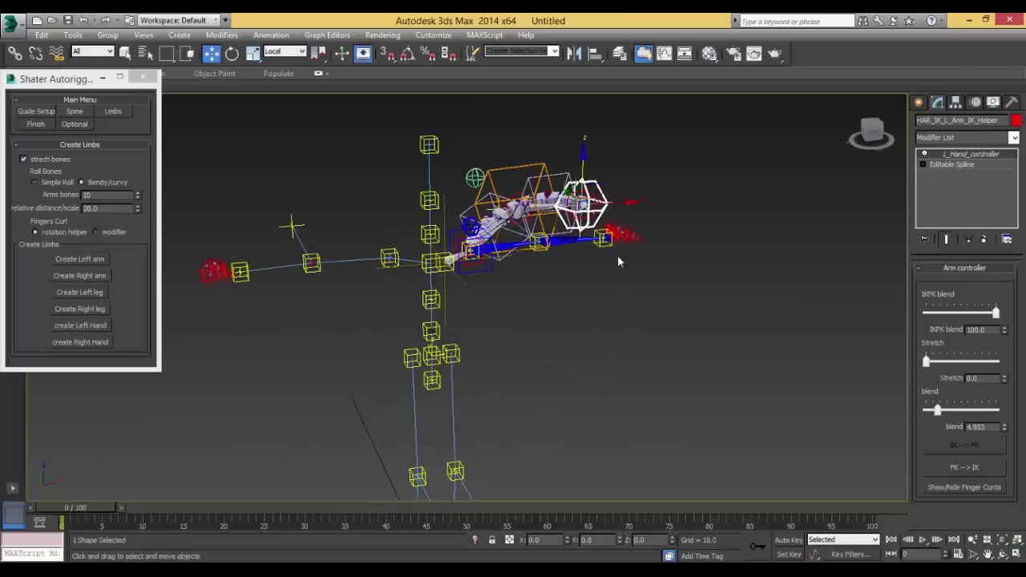
left_click(93, 276)
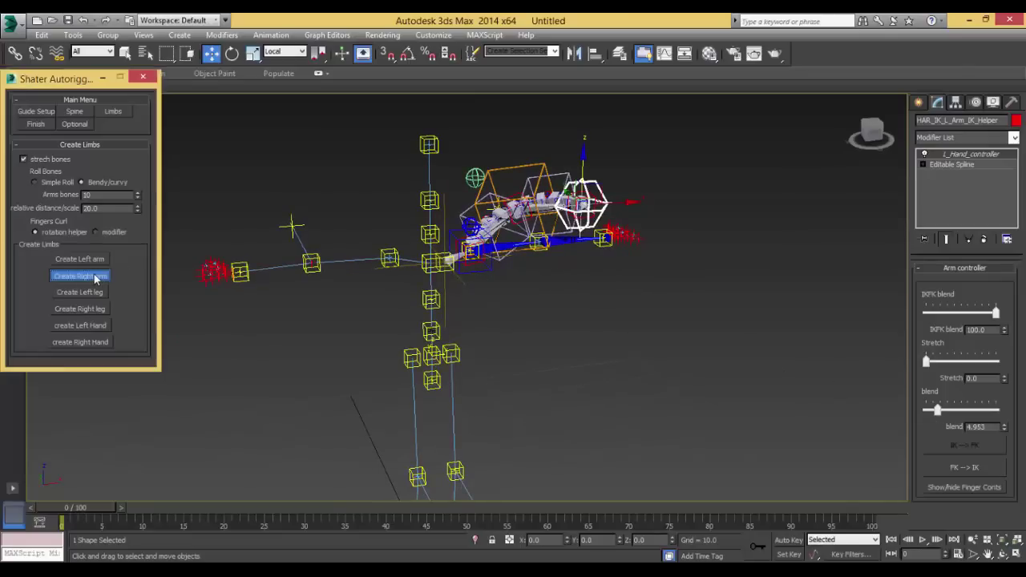
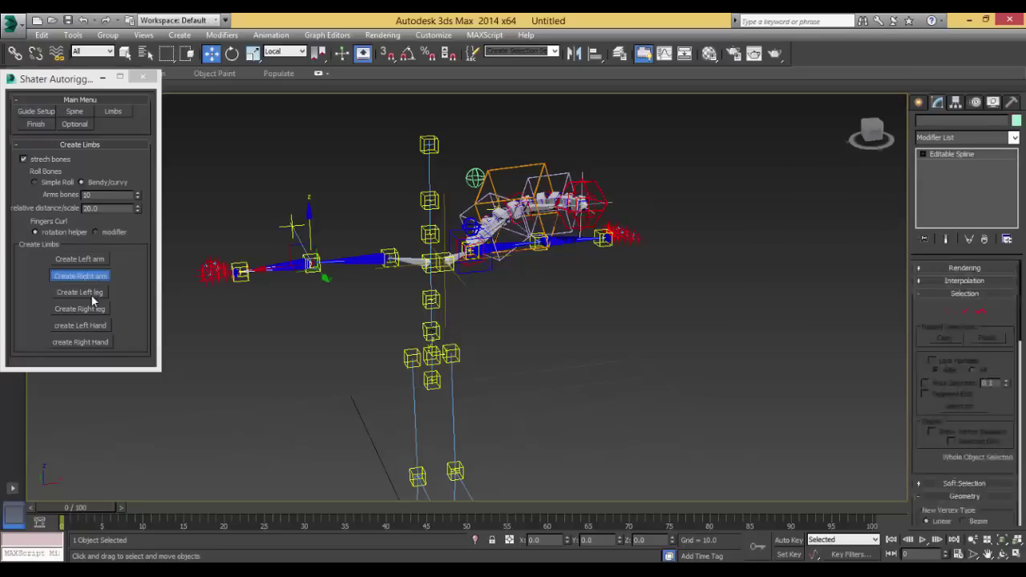
Create the left and right legs with Bendy/curvy roll bones, using a bone count of 10
left_click(92, 325)
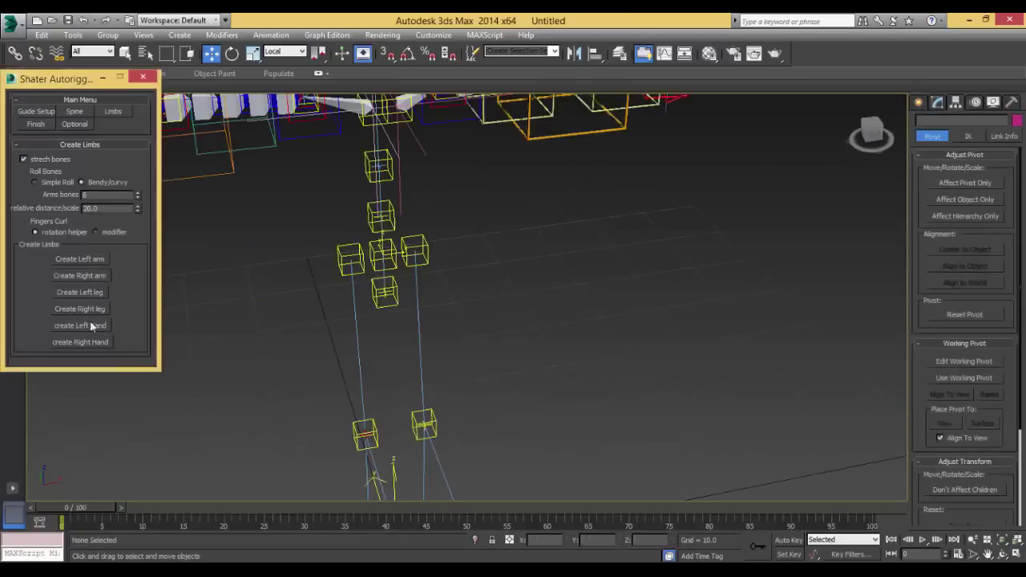
left_click(95, 293)
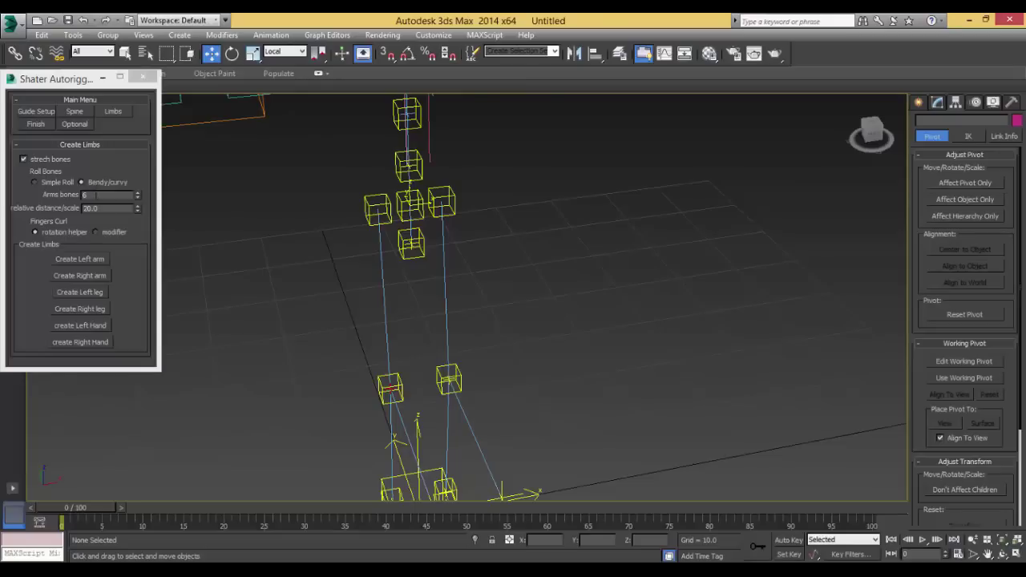
left_click_drag(97, 194, 84, 195)
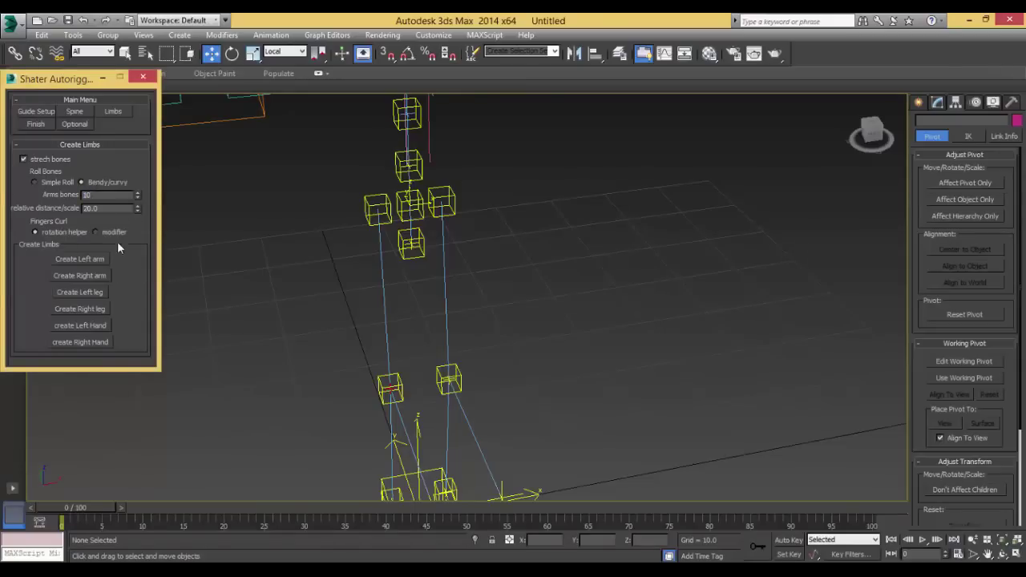
left_click(82, 293)
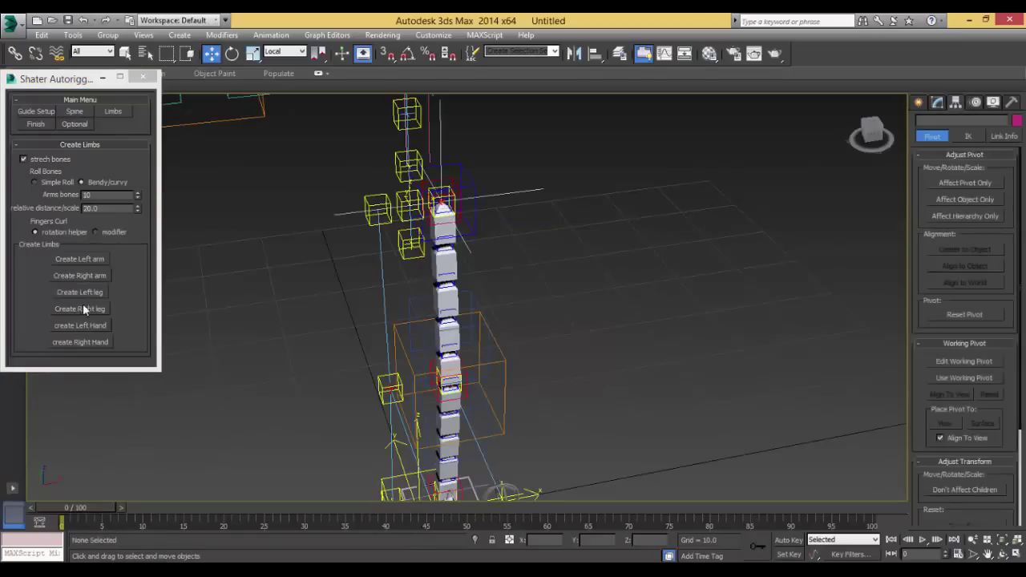
left_click(79, 310)
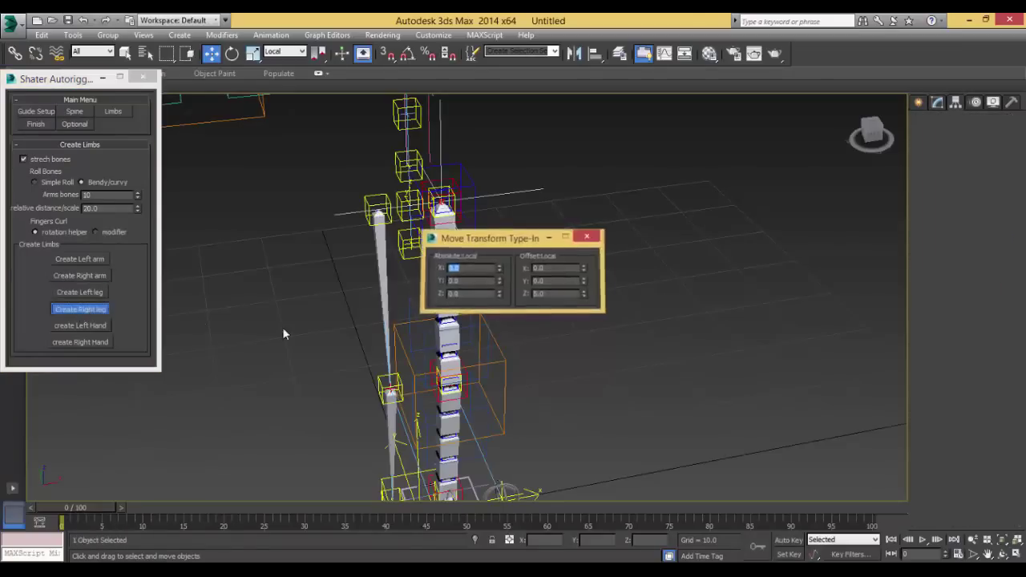
middle_click_drag(484, 358, 475, 245)
middle_click_drag(474, 244, 493, 366, "alt")
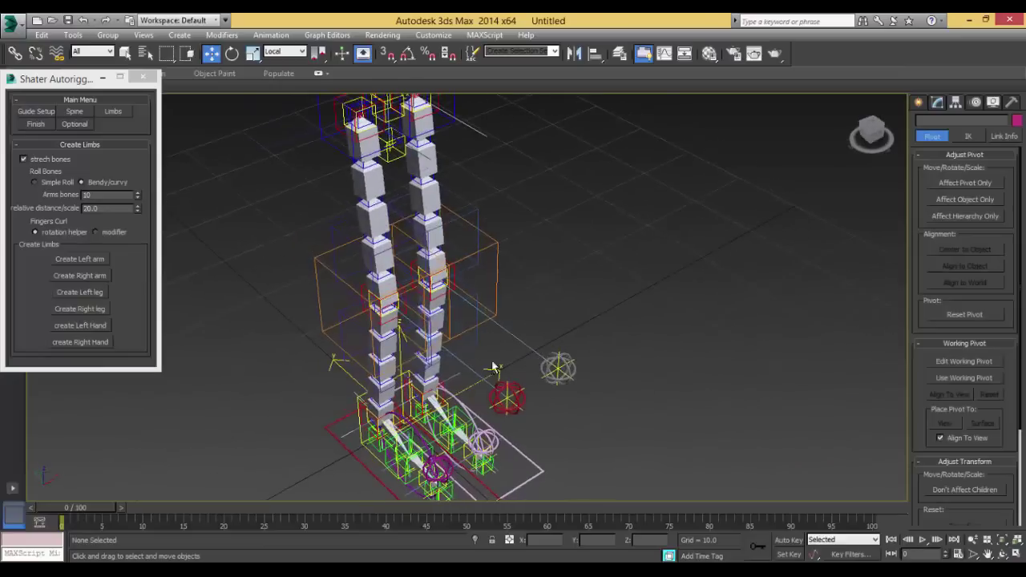
Try moving the left leg's foot control upward, and undo the move
left_click(514, 447)
left_click_drag(514, 447, 414, 274)
key("ctrl+z")
Run Cleanup/Organize layers on the finished leg rig
middle_click_drag(424, 319, 255, 282, "alt")
middle_click_drag(255, 282, 239, 224)
left_click(36, 124)
left_click(80, 200)
Try the left foot's heel-peel control by rotating it, and cancel the rotation
middle_click_drag(319, 311, 330, 309)
scroll(329, 310, "up", 4)
left_click(441, 333)
key("e")
key("e")
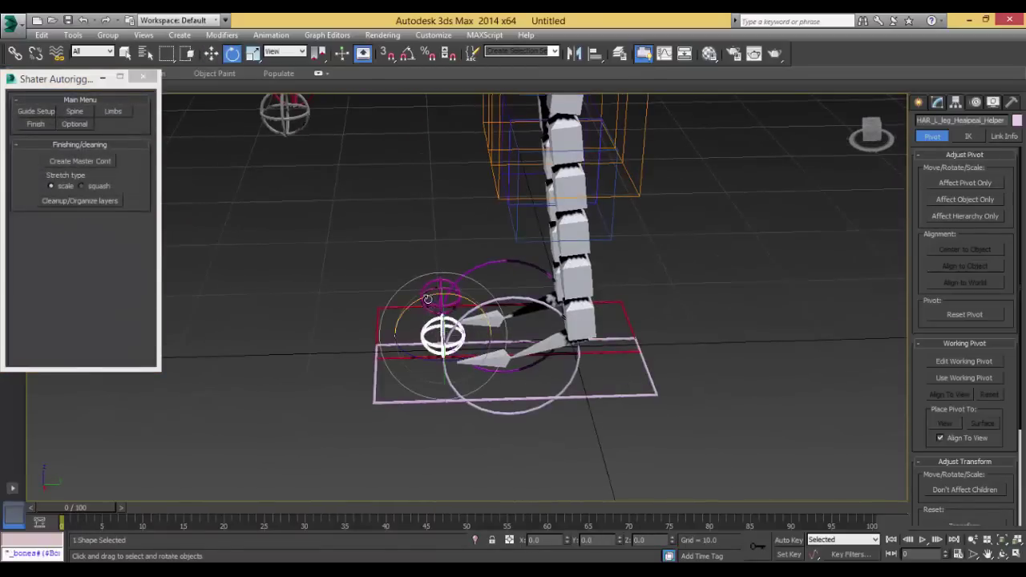
mouse_move(427, 300)
left_mouse_down()
mouse_move(336, 297)
mouse_move(365, 286)
mouse_move(321, 276)
mouse_move(425, 297)
left_mouse_up()
middle_click_drag(427, 298, 494, 365, "alt")
left_click_drag(495, 365, 435, 337)
right_click(435, 336)
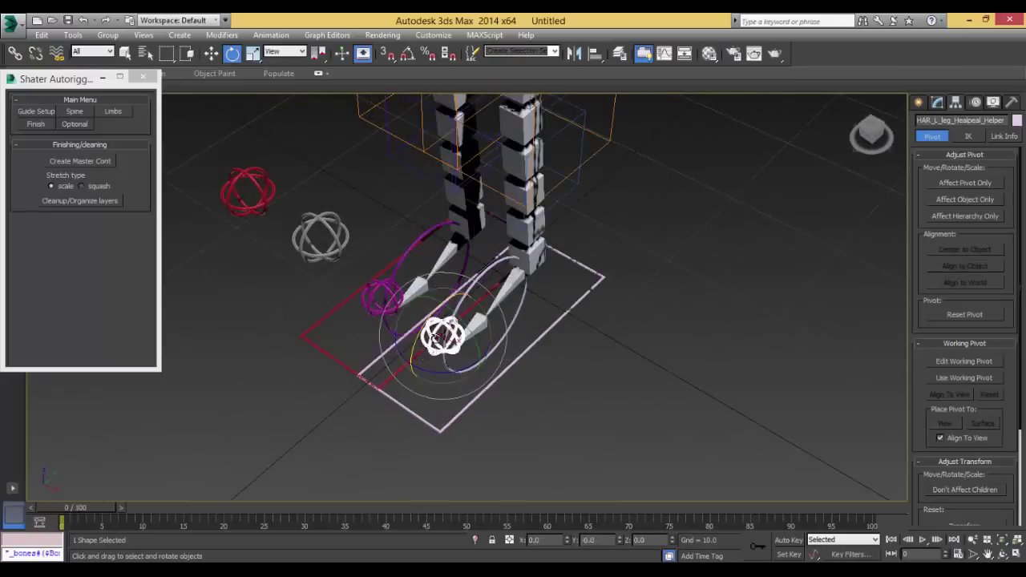
Try the left foot's toe-tap control by rotating it, and cancel the rotation
left_click(489, 283)
middle_click_drag(489, 283, 453, 315, "alt")
left_click_drag(447, 337, 505, 328)
right_click(505, 327)
Pull the left leg's master control down past the foot bones and set its Stretch to 1.0
middle_click_drag(464, 287, 516, 365, "alt")
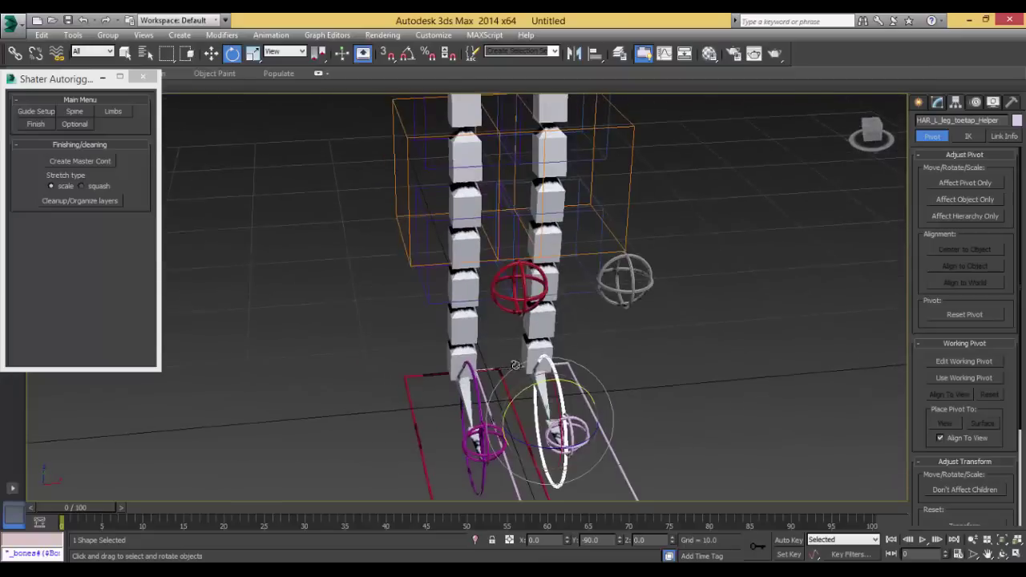
scroll(516, 366, "down", 2)
left_click(588, 443)
key("q")
key("w")
left_click(937, 102)
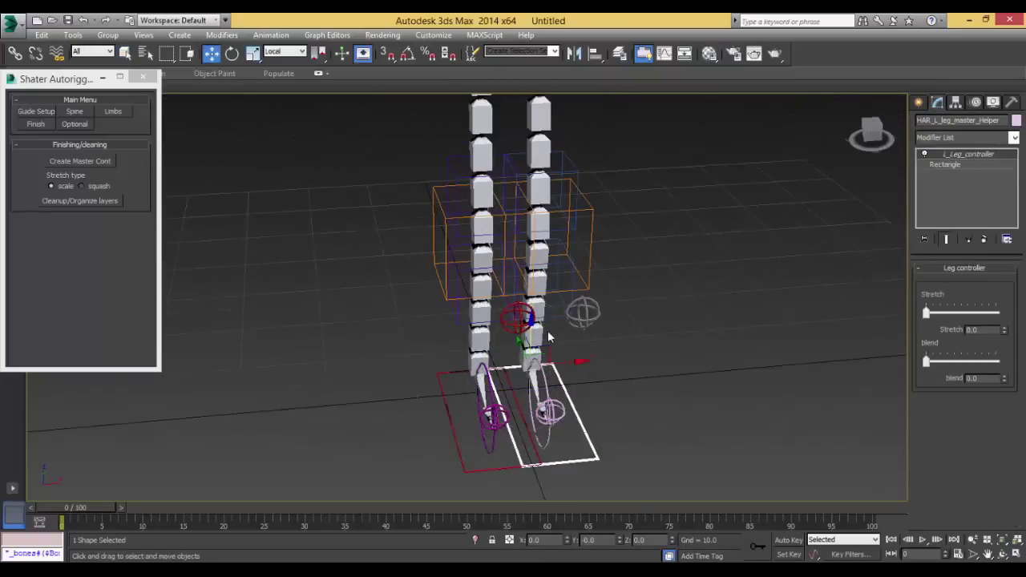
left_click_drag(528, 323, 558, 479)
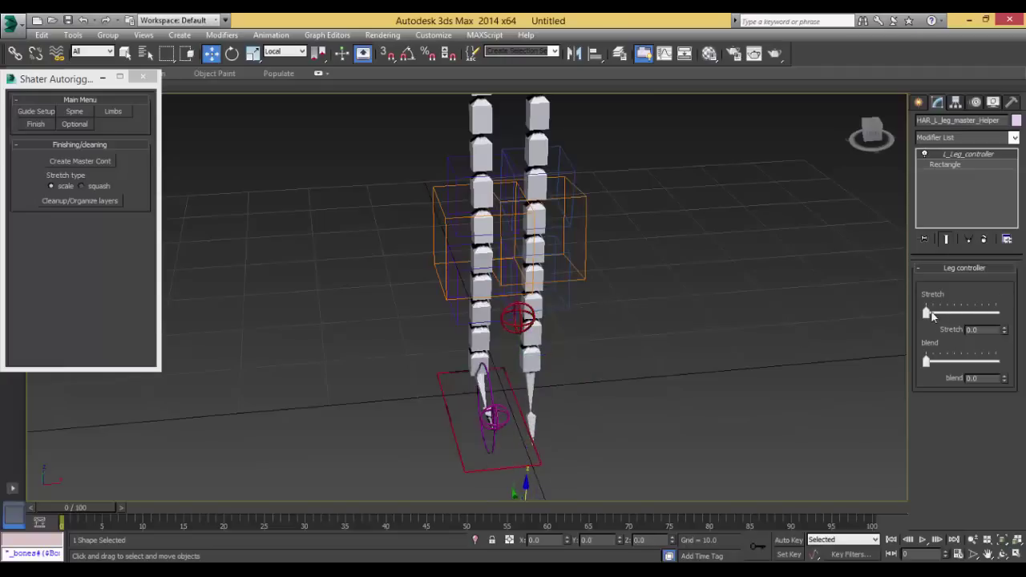
left_click_drag(931, 314, 996, 312)
Raise the left leg's master control so the knee bends, and set the blend to 0
middle_click_drag(727, 330, 574, 379, "alt")
left_click_drag(581, 415, 581, 270)
left_click_drag(926, 361, 892, 360)
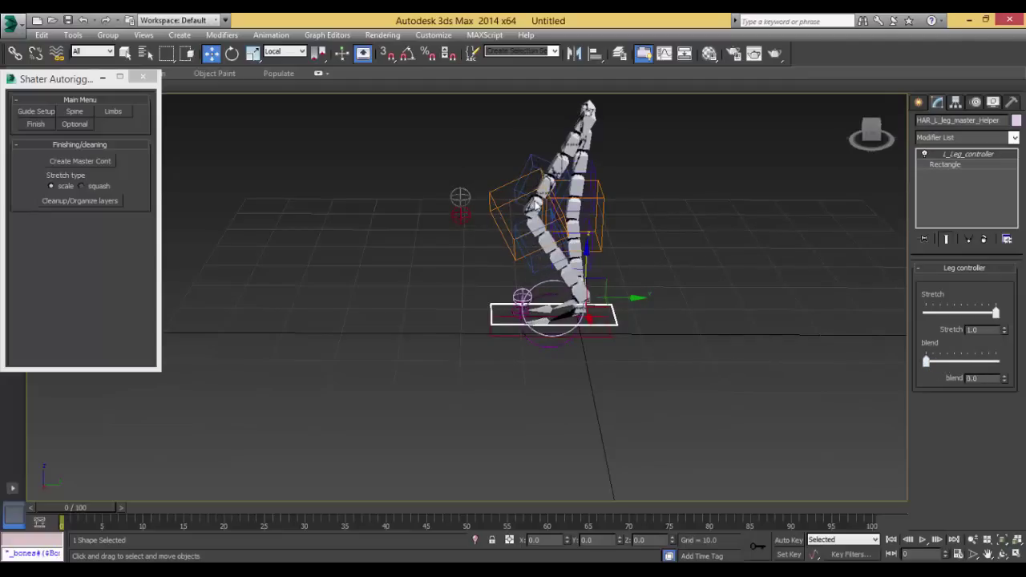
Curve the bent left leg by moving its upper and lower bendy box controls outward
left_click(532, 165)
left_click_drag(546, 208, 522, 153)
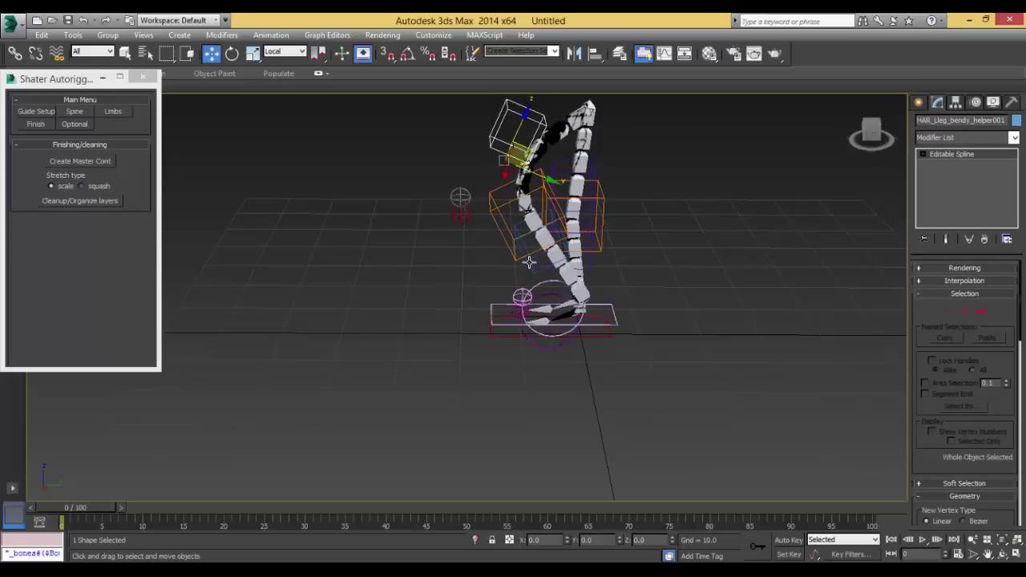
left_click(529, 262)
left_click_drag(538, 192, 527, 218)
Select both bendy box controls of the left leg and apply Transform To Zero
left_click(500, 118, "ctrl")
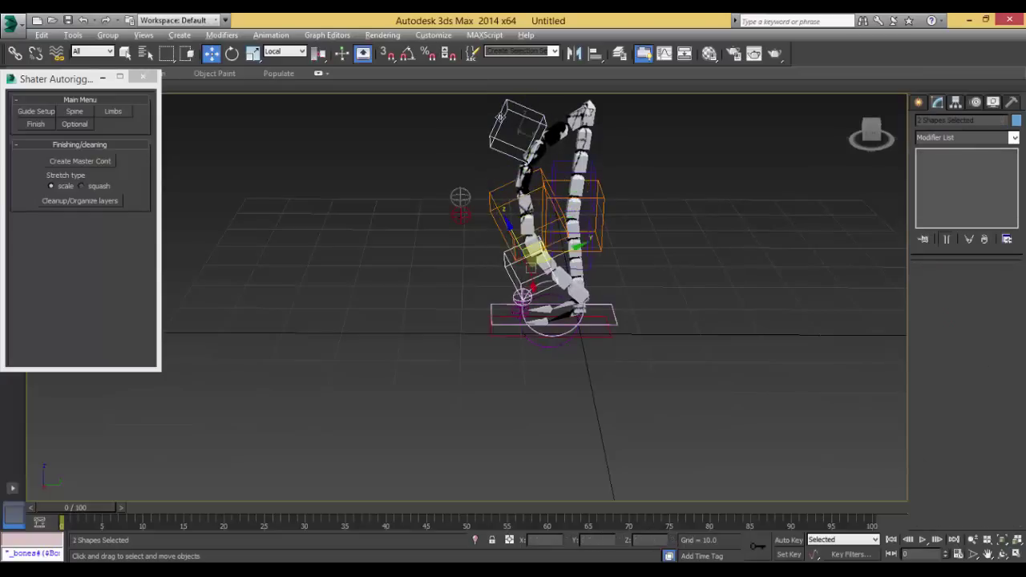
right_click(500, 117)
left_click(441, 88)
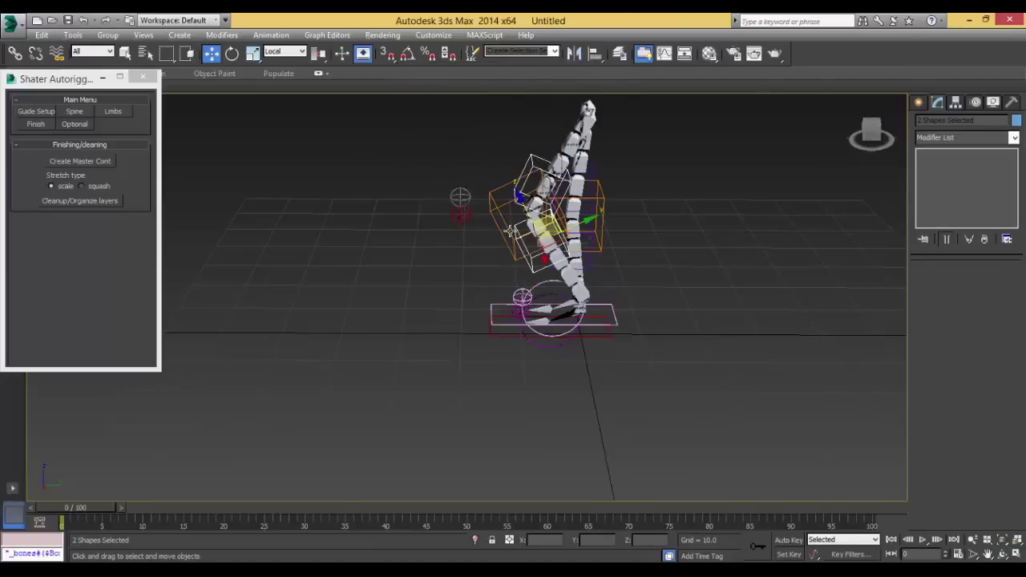
Apply Transform To Zero to the left leg's master control
left_click(604, 318)
middle_click_drag(604, 319, 614, 297, "alt")
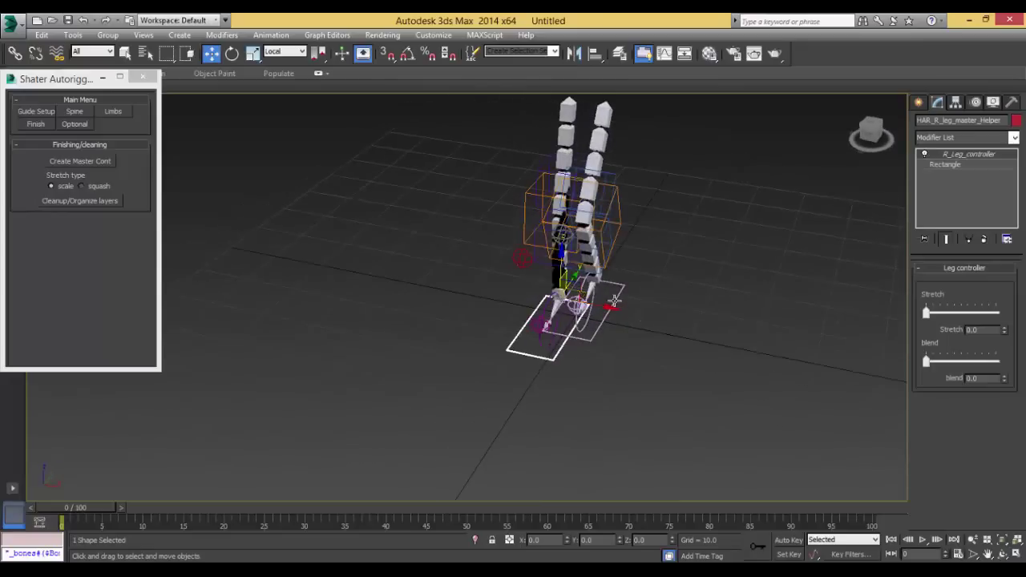
right_click(613, 298)
left_click(561, 262)
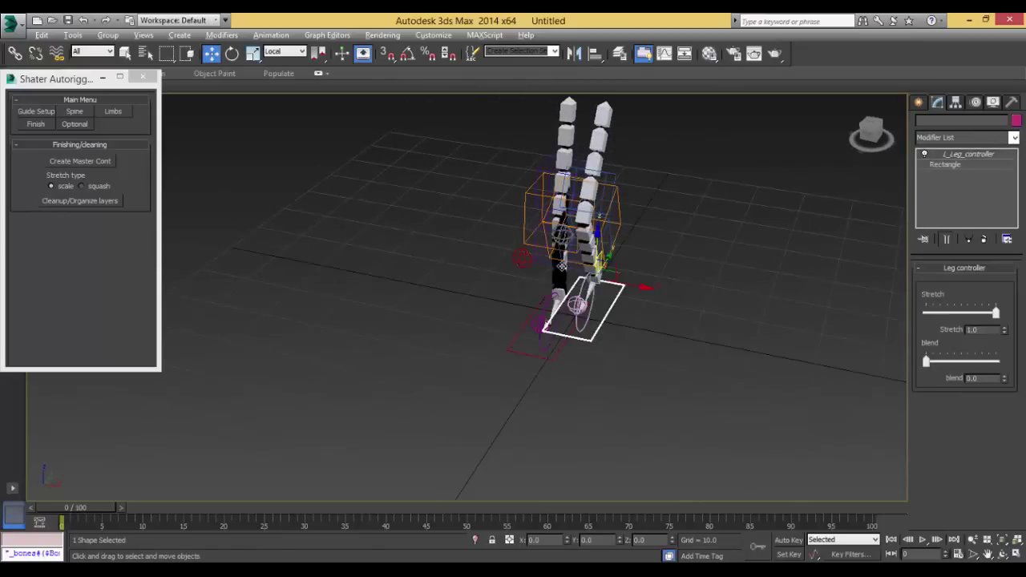
right_click(608, 297)
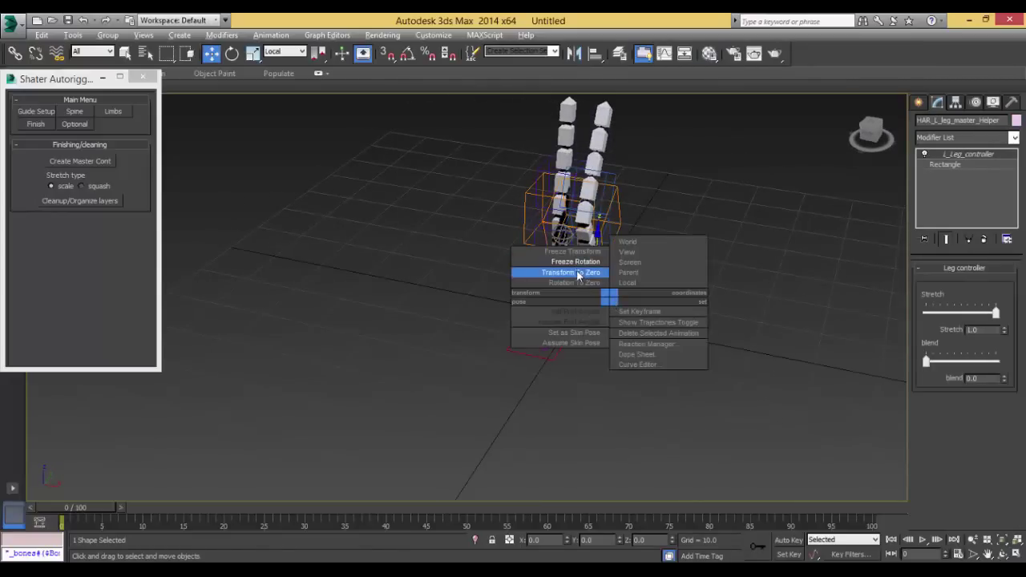
left_click(577, 274)
middle_click_drag(577, 275, 501, 285, "alt")
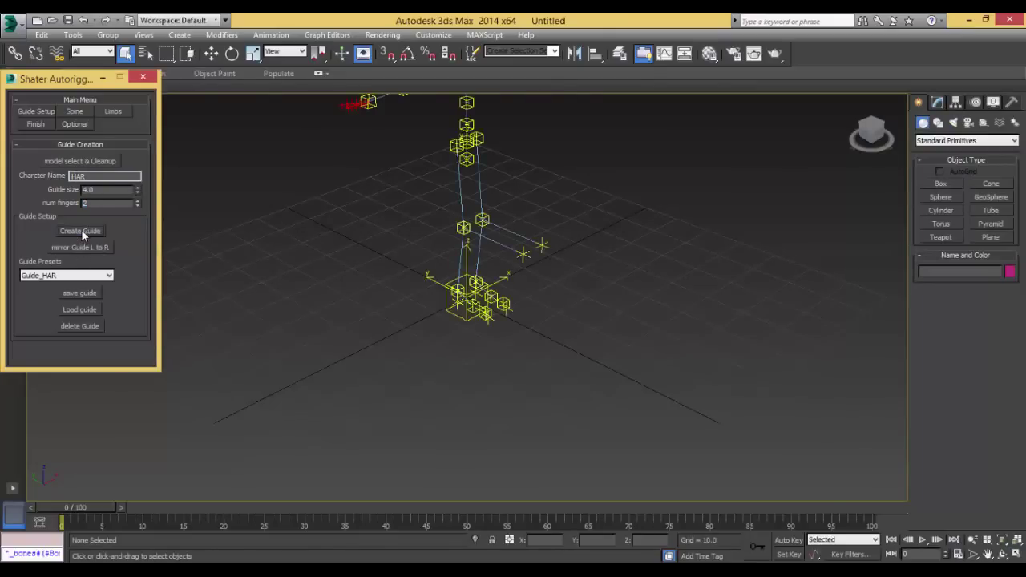
Open the autorigger's limb creation options for the new two-finger guide
middle_click_drag(292, 150, 287, 282)
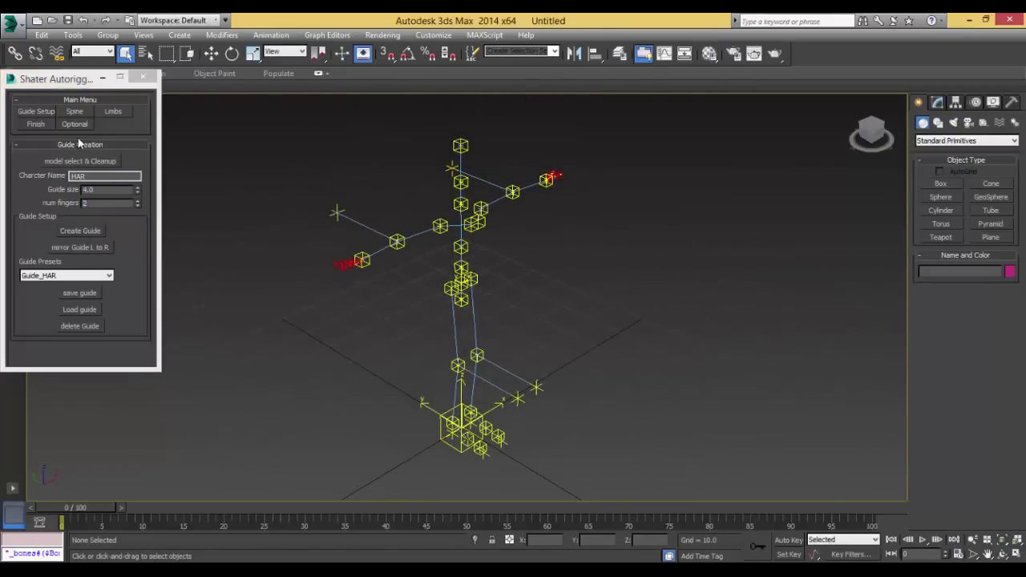
left_click(35, 124)
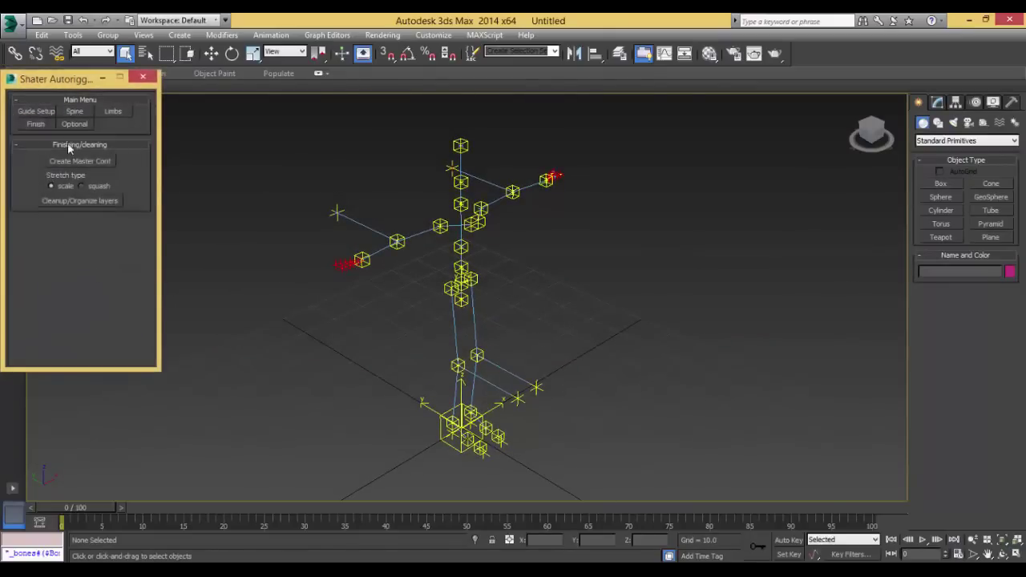
left_click(124, 102)
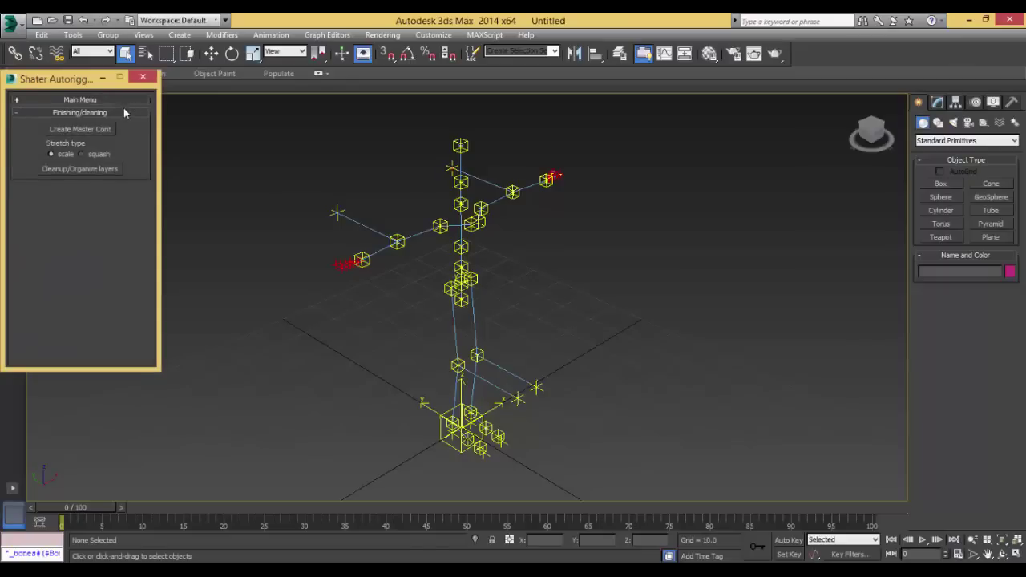
left_click(109, 99)
left_click(113, 111)
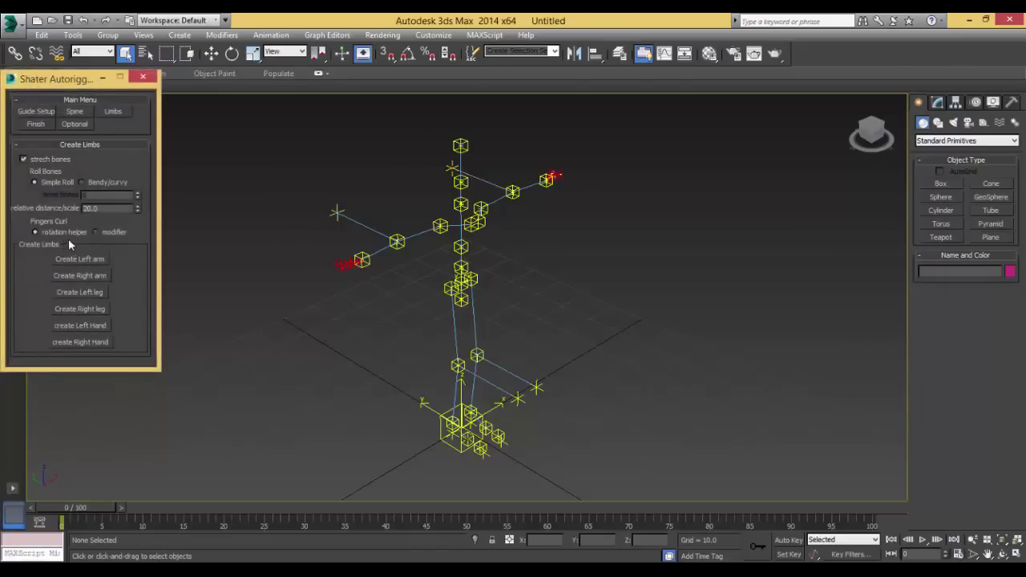
Rotate the first guide of the left index finger outward, away from the thumb guides
middle_click_drag(571, 236, 446, 326)
scroll(496, 302, "up", 7)
middle_click_drag(446, 288, 451, 401)
scroll(501, 379, "up", 3)
middle_click_drag(263, 267, 437, 377)
left_click(413, 341)
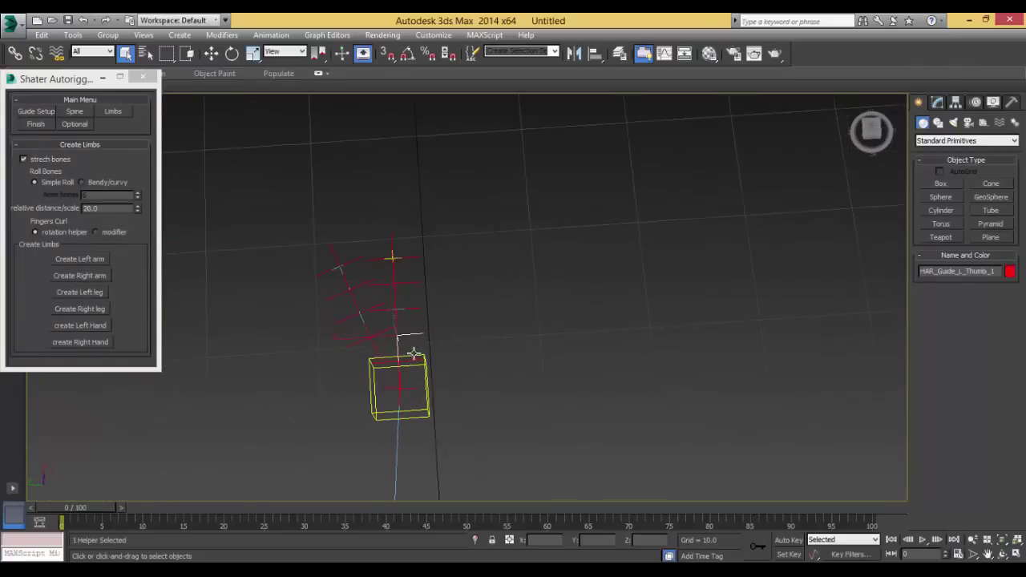
key("w")
left_click(368, 337)
key("e")
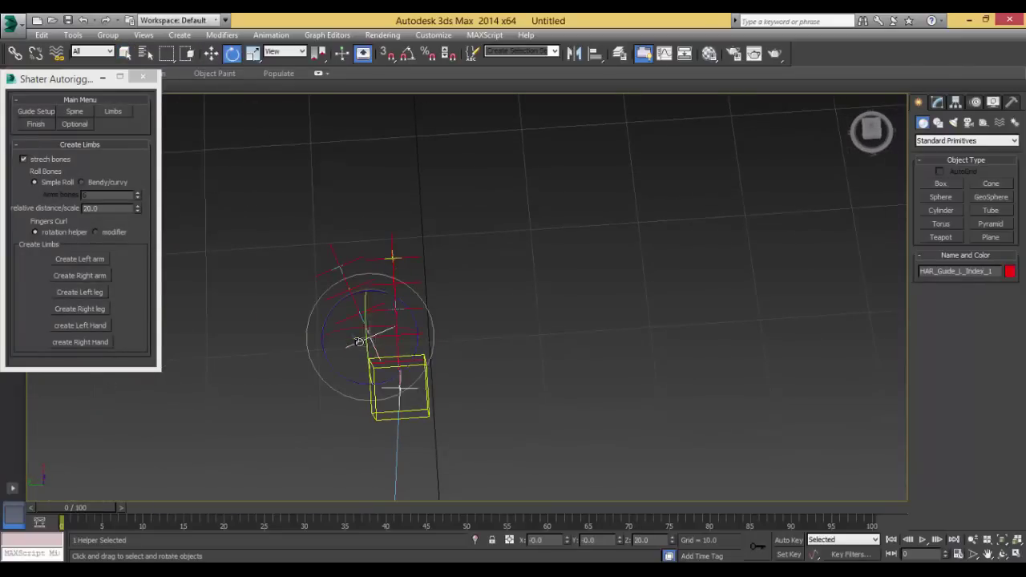
mouse_move(338, 312)
left_mouse_down()
mouse_move(316, 327)
mouse_move(289, 317)
mouse_move(323, 315)
left_mouse_up()
key("w")
middle_click_drag(328, 270, 334, 250, "alt")
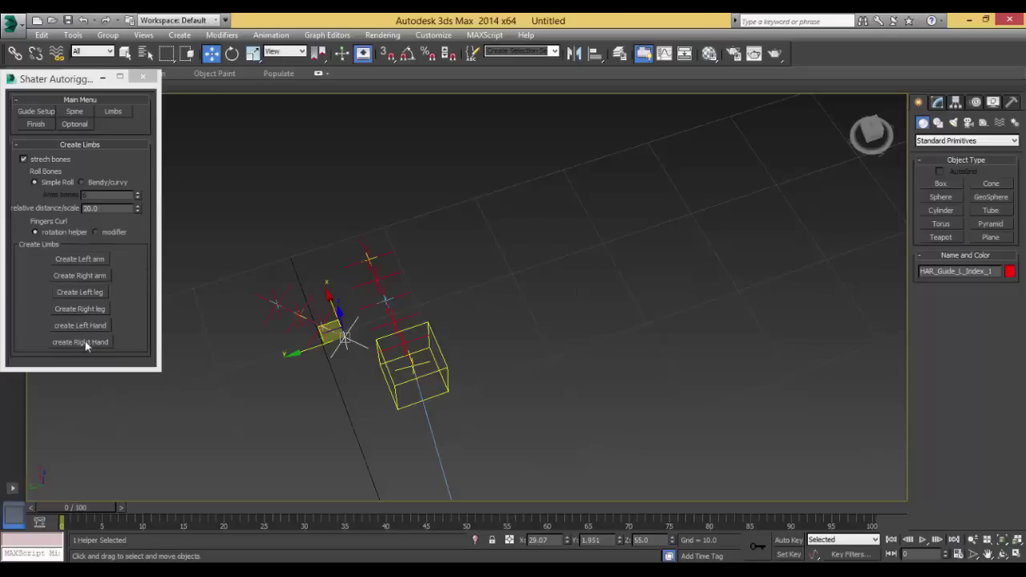
Create the left hand with the rotation helper option for finger curl
left_click(35, 114)
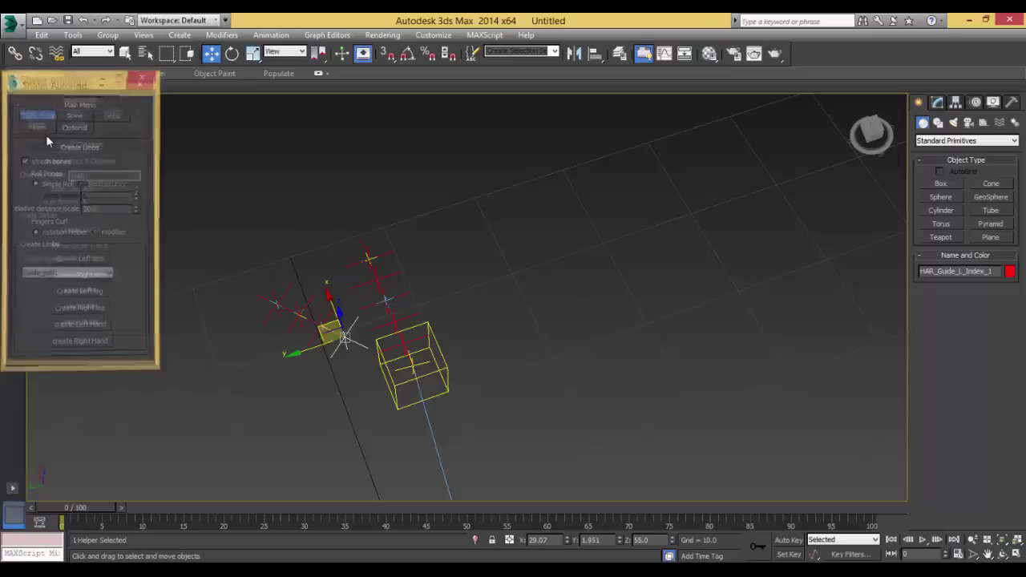
left_click(113, 111)
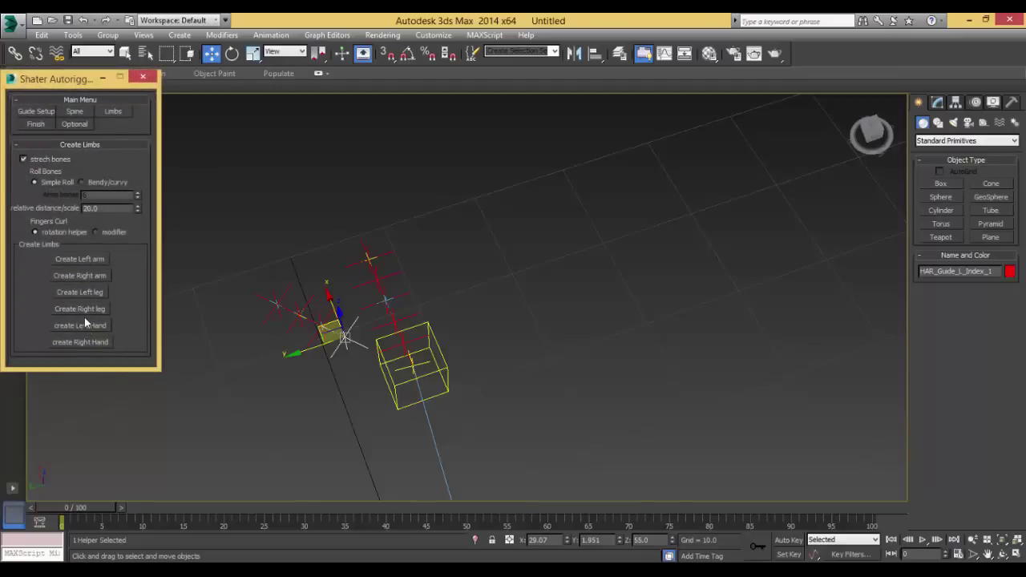
left_click(88, 325)
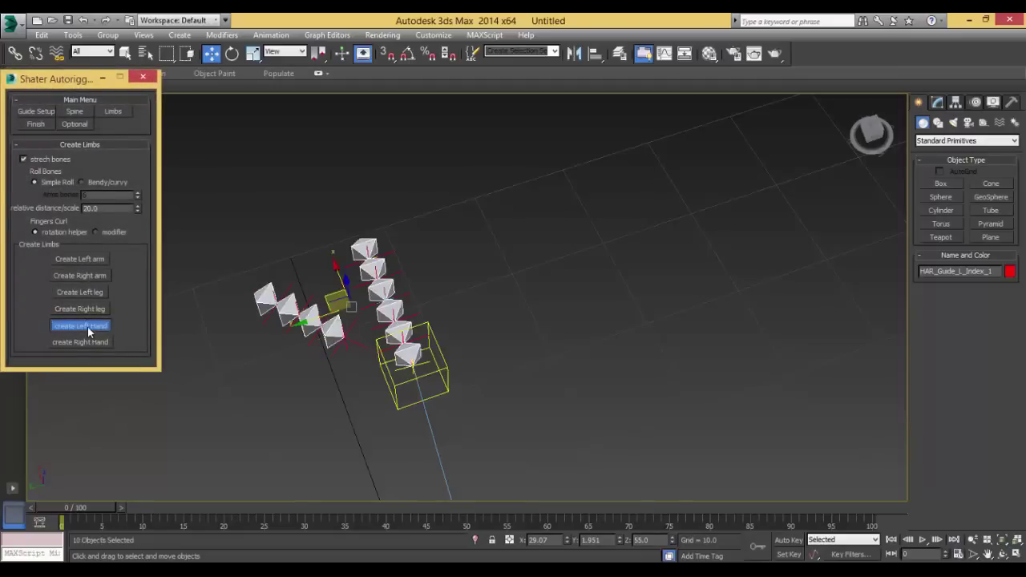
Try rotating the left thumb's helper control on the new hand rig
middle_click_drag(330, 330, 386, 324, "alt")
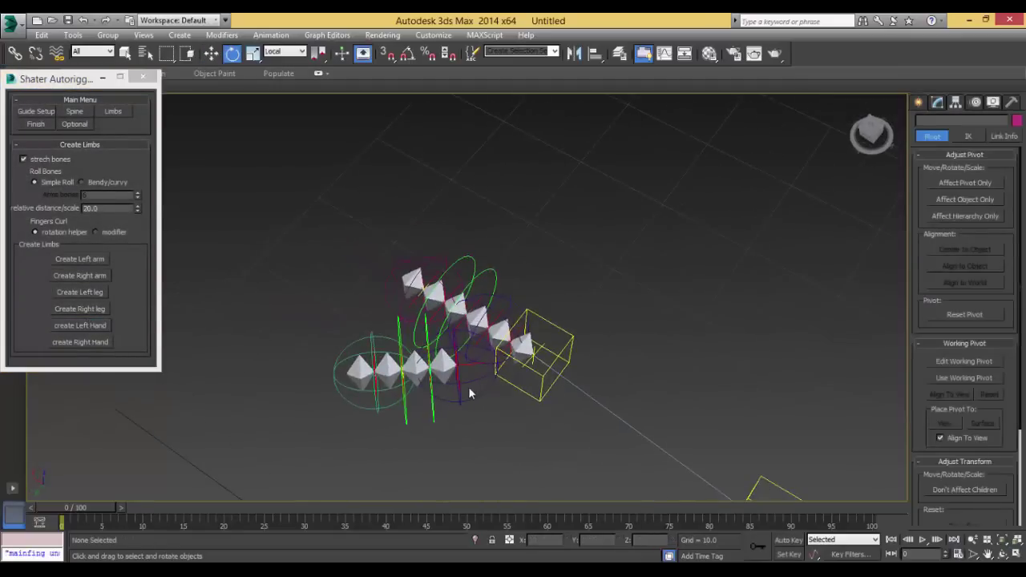
left_click(511, 307)
left_click_drag(494, 307, 464, 278)
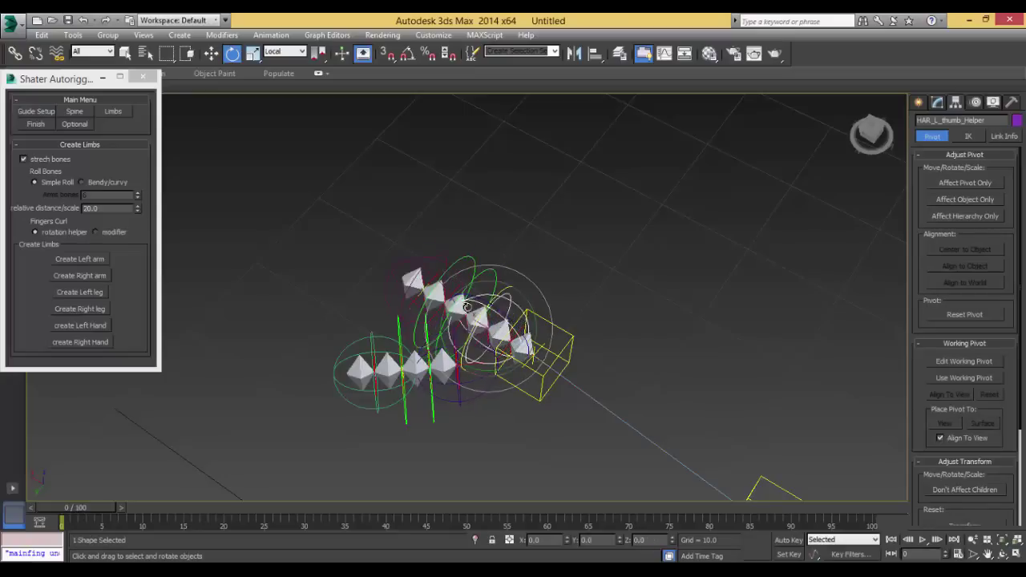
Run Cleanup/Organize layers on the left hand rig
left_click(36, 125)
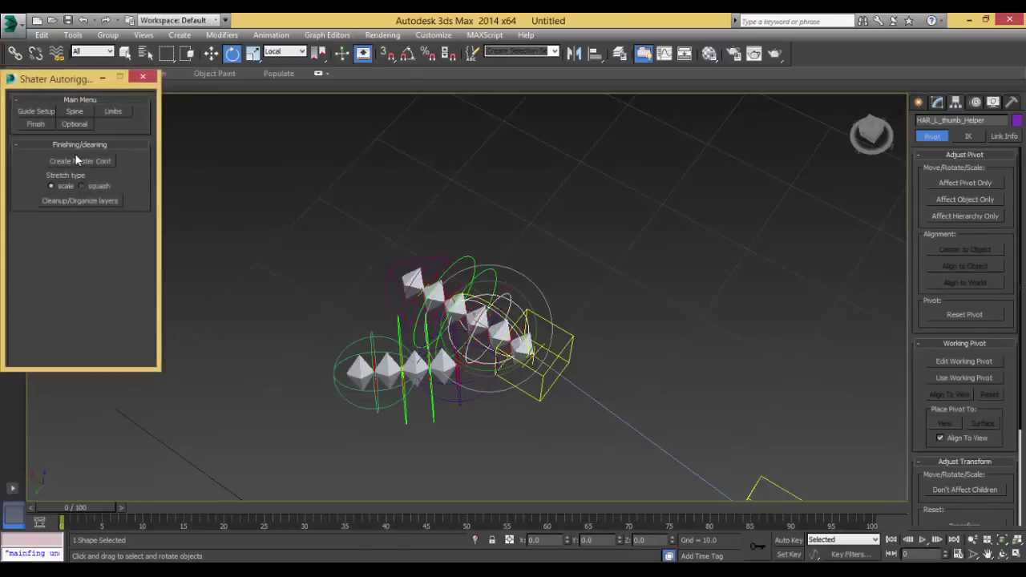
left_click(80, 201)
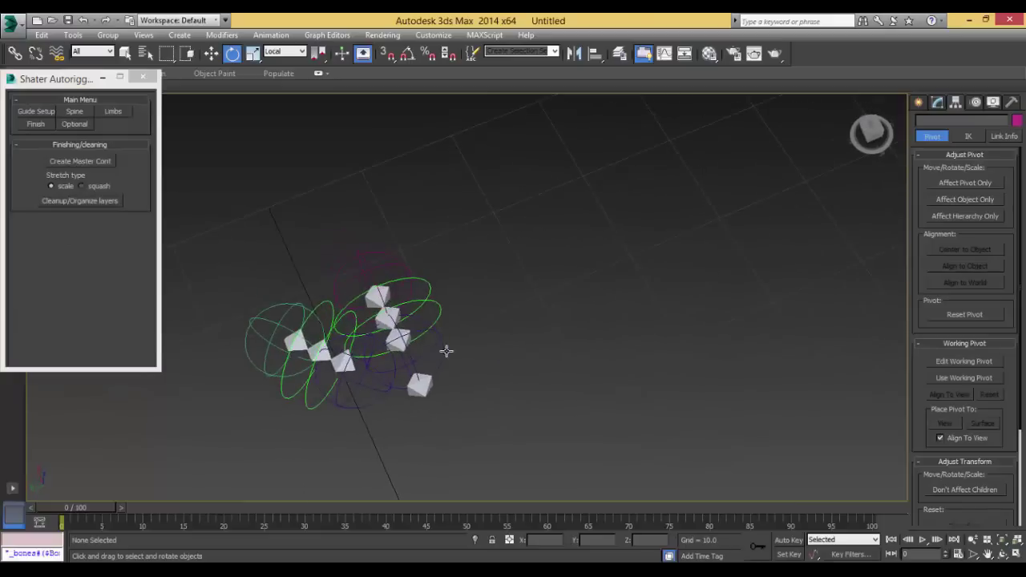
Rotate the left thumb's helper control to test the cleaned-up hand, and undo the rotation
left_click(398, 355)
left_click_drag(405, 351, 407, 335)
key("ctrl+z")
middle_click_drag(390, 346, 323, 354, "alt")
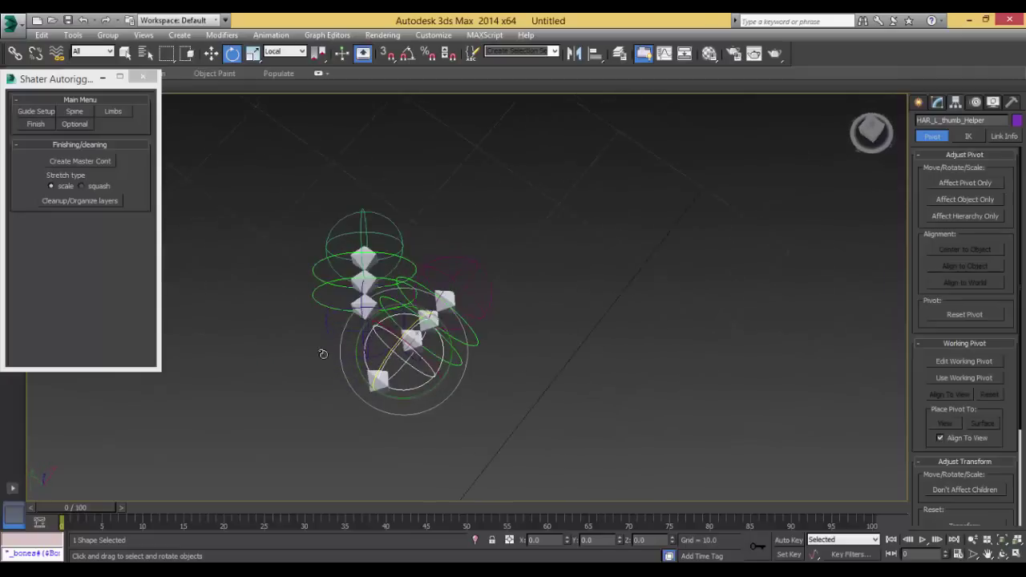
Rotate the left thumb's curl control and the third index finger control to test them, and undo the index rotation
left_click(489, 282)
left_click_drag(471, 287, 427, 267)
middle_click_drag(428, 266, 400, 225, "alt")
left_click(407, 230)
left_click_drag(407, 231, 400, 209)
key("ctrl+z")
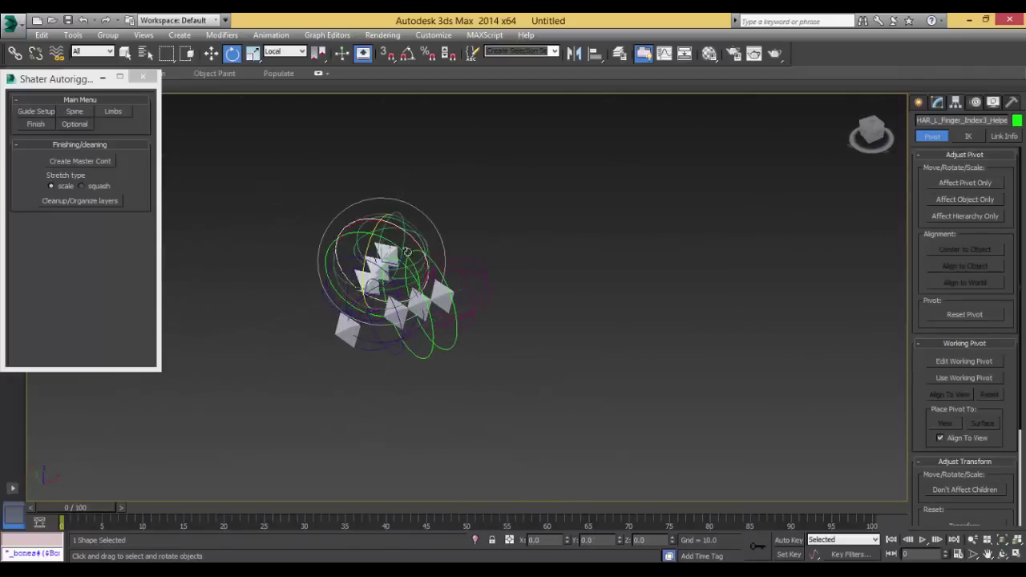
Try rotating the left index finger's curl control, and undo the rotation
middle_click_drag(408, 254, 376, 264, "alt")
left_click(440, 245)
mouse_move(434, 259)
left_mouse_down()
mouse_move(464, 255)
mouse_move(414, 250)
mouse_move(467, 255)
mouse_move(449, 244)
mouse_move(473, 258)
mouse_move(405, 240)
mouse_move(453, 268)
mouse_move(446, 275)
left_mouse_up()
key("ctrl+z")
Rotate the left thumb's curl control and its base helper control to put the thumb in a new pose
left_click(423, 321)
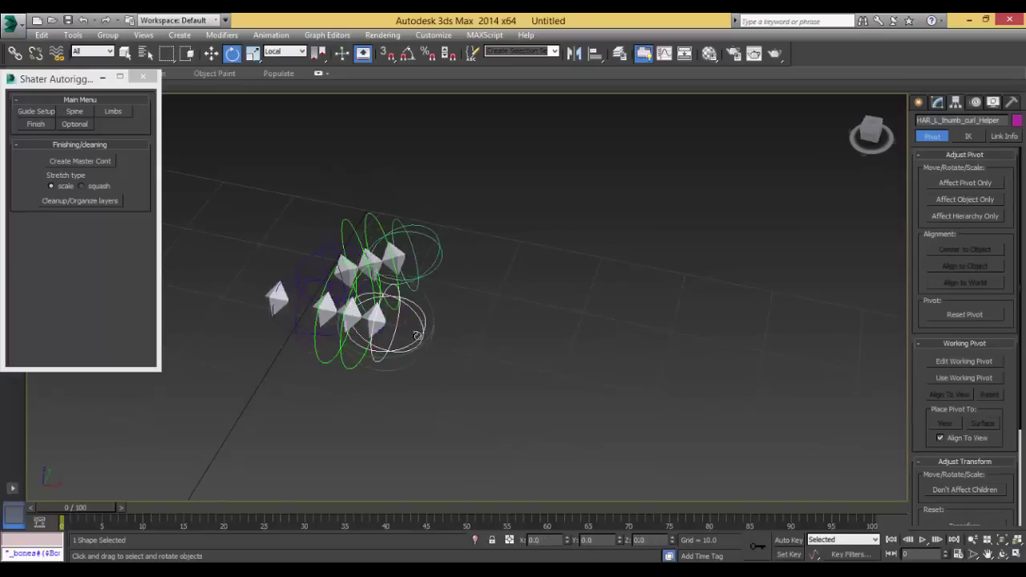
middle_click_drag(420, 338, 515, 345, "alt")
left_click_drag(409, 311, 372, 346)
left_click(396, 389)
key("s")
left_click_drag(373, 394, 350, 345)
Freeze the rotation of the left thumb's helper control and rotate the thumb's curl control from that pose
right_click(351, 345)
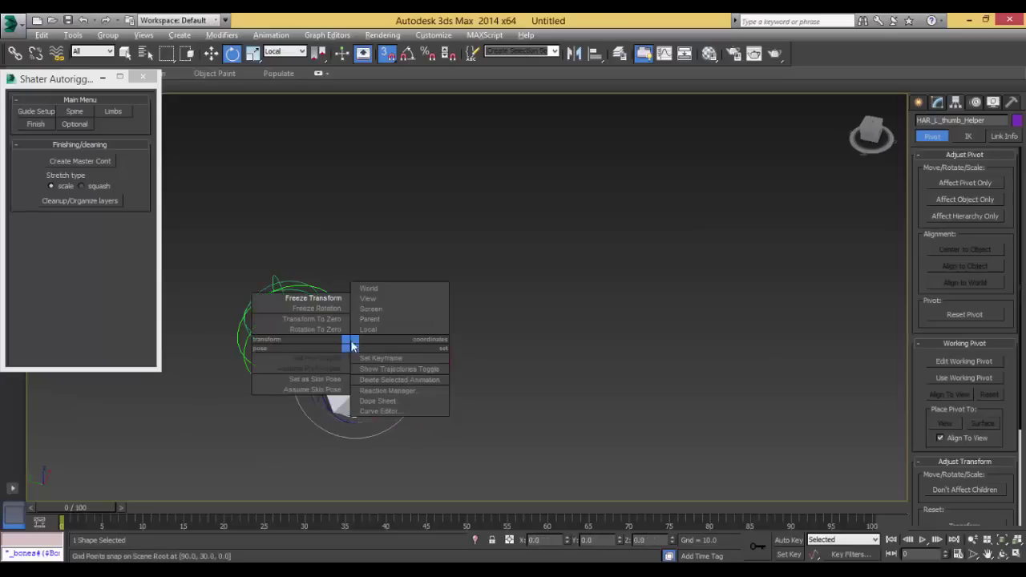
left_click(305, 308)
left_click(566, 368)
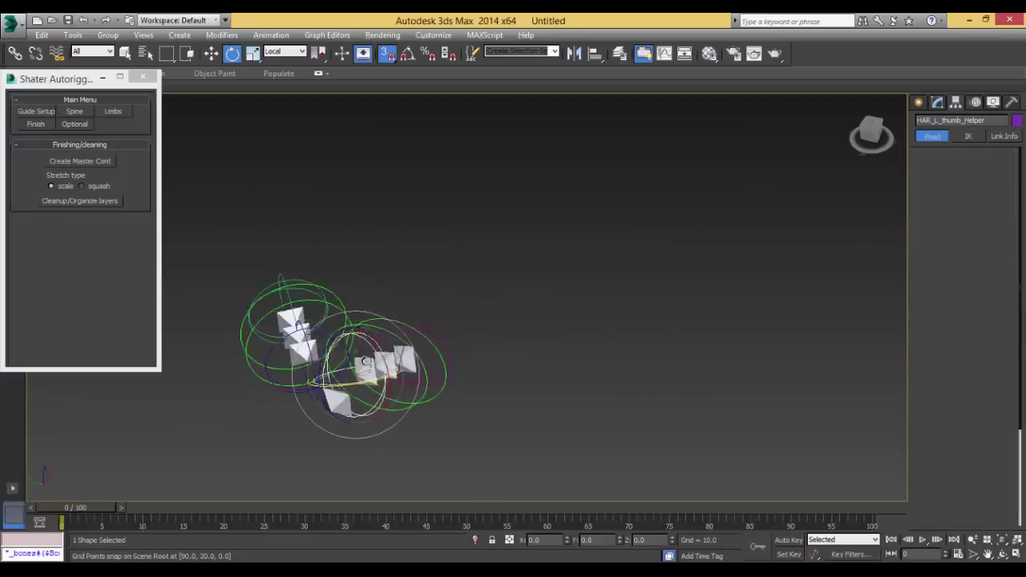
left_click(449, 408)
left_click_drag(440, 421, 247, 360)
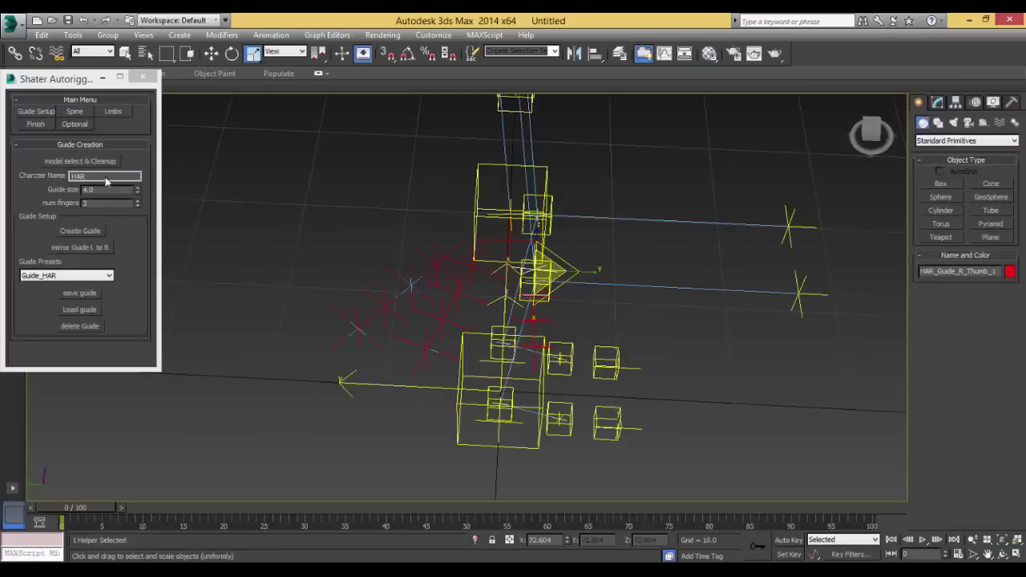
Create the right hand with the modifier option for finger curl, and test rotating its thumb helper control
left_click(113, 110)
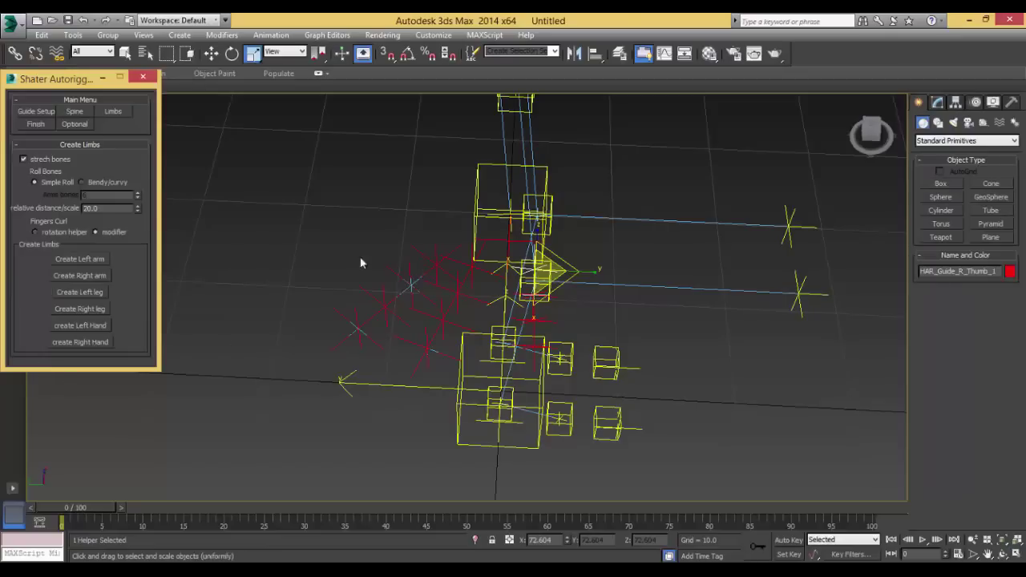
left_click(103, 343)
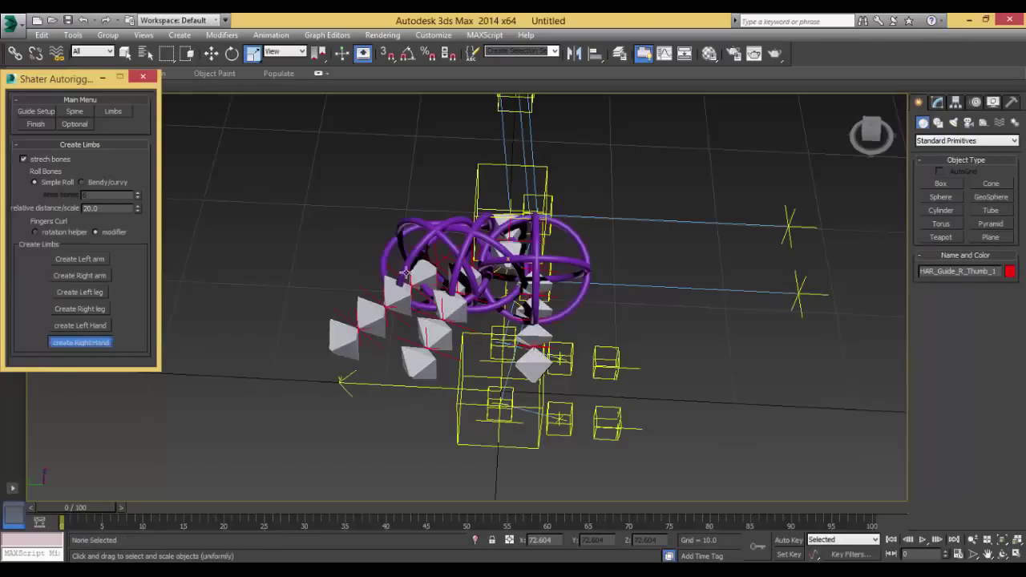
middle_click_drag(398, 281, 391, 290, "alt")
left_click(390, 285)
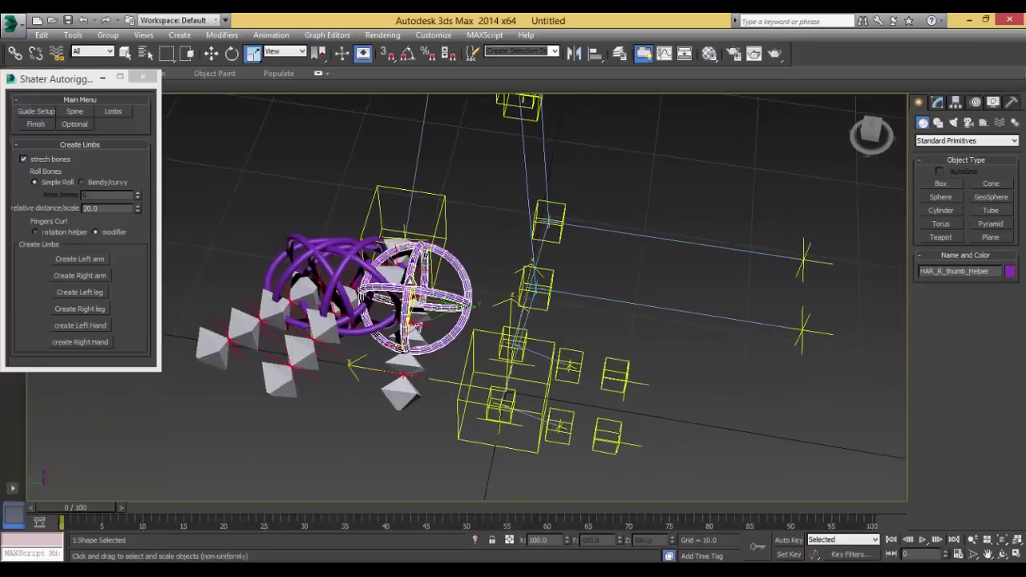
key("e")
left_click_drag(390, 284, 420, 299)
middle_click_drag(408, 303, 416, 270, "alt")
middle_click_drag(420, 314, 451, 151, "alt")
left_click_drag(445, 207, 471, 235)
Select a right-hand finger helper for modifying and run the Fix viewport tool
left_click(937, 103)
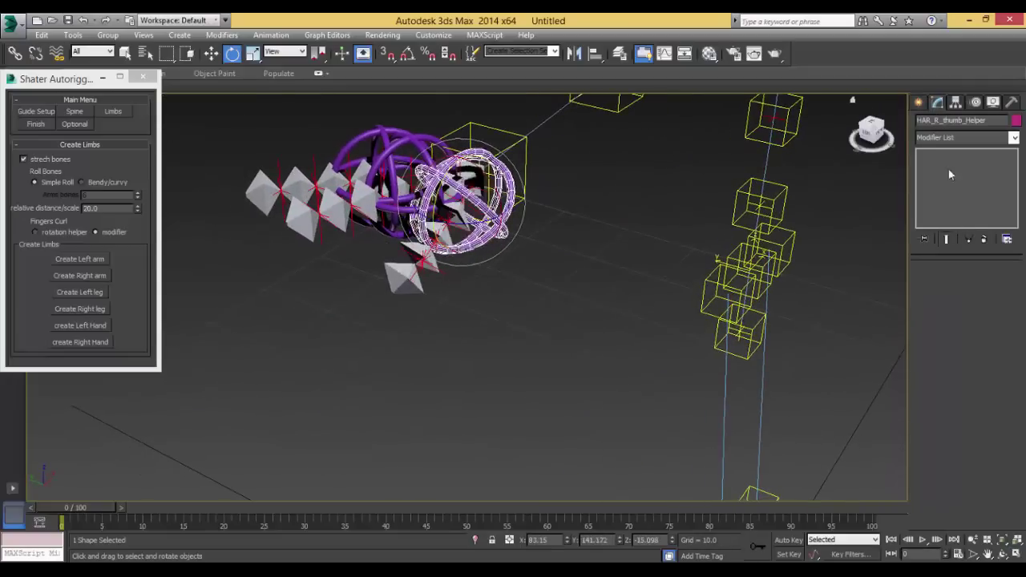
middle_click_drag(373, 195, 434, 211, "alt")
left_click(400, 179)
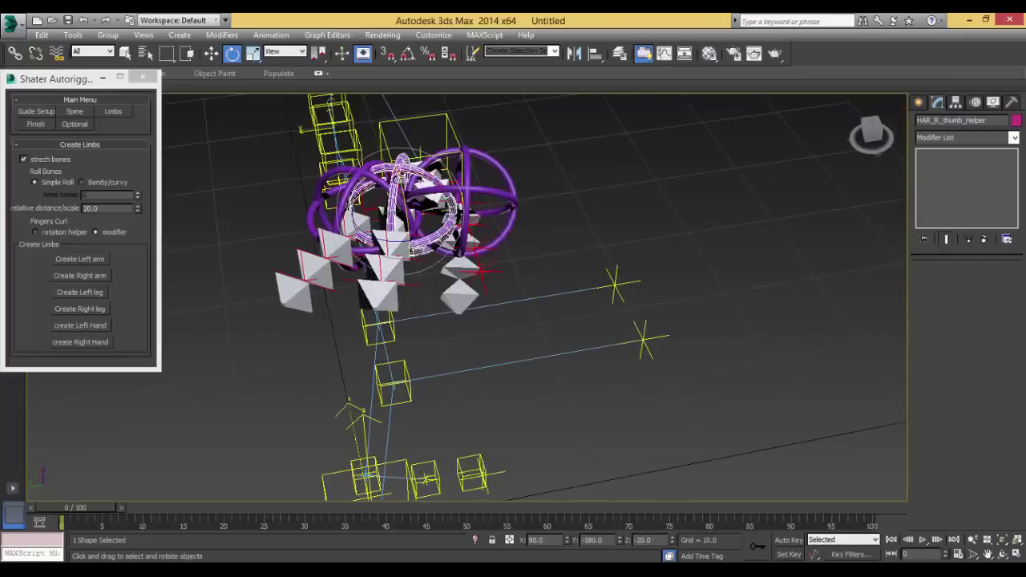
left_click(74, 125)
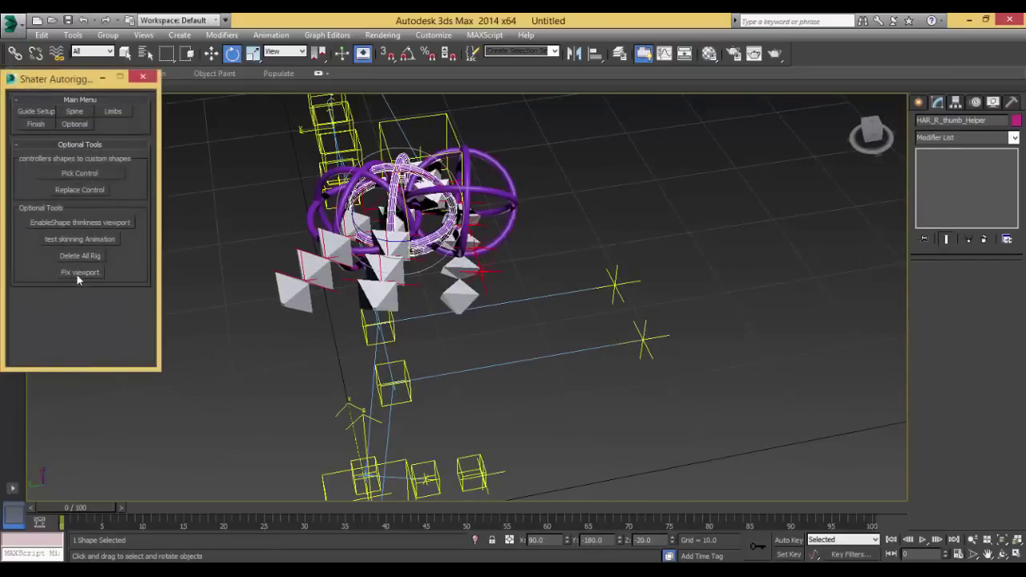
left_click(79, 274)
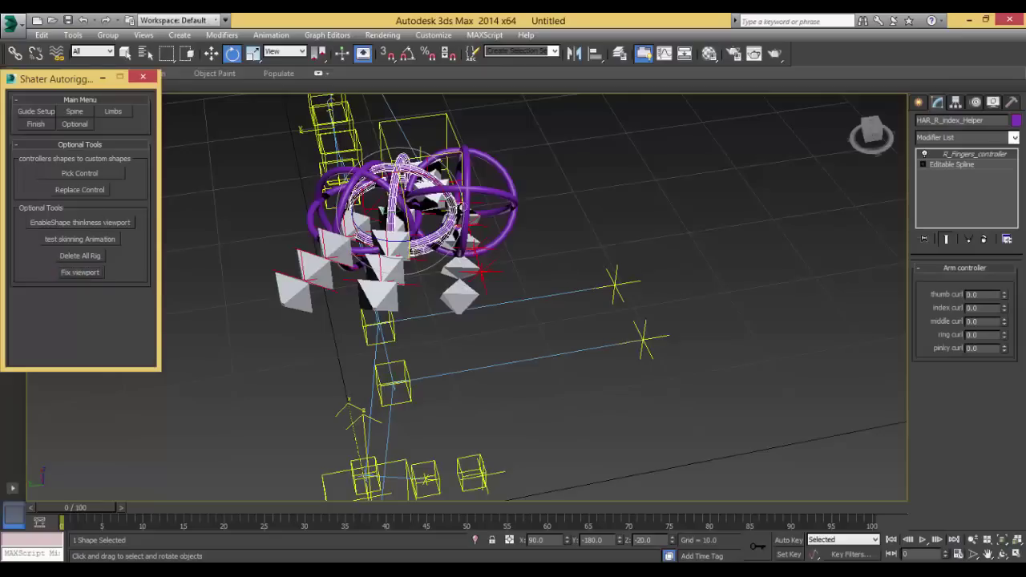
Set the index curl to 0.22 on the right thumb helper's R_Fingers_controller modifier and adjust the middle curl
left_click(463, 209)
mouse_move(1004, 307)
left_mouse_down()
mouse_move(1006, 317)
mouse_move(1002, 269)
mouse_move(1002, 295)
left_mouse_up()
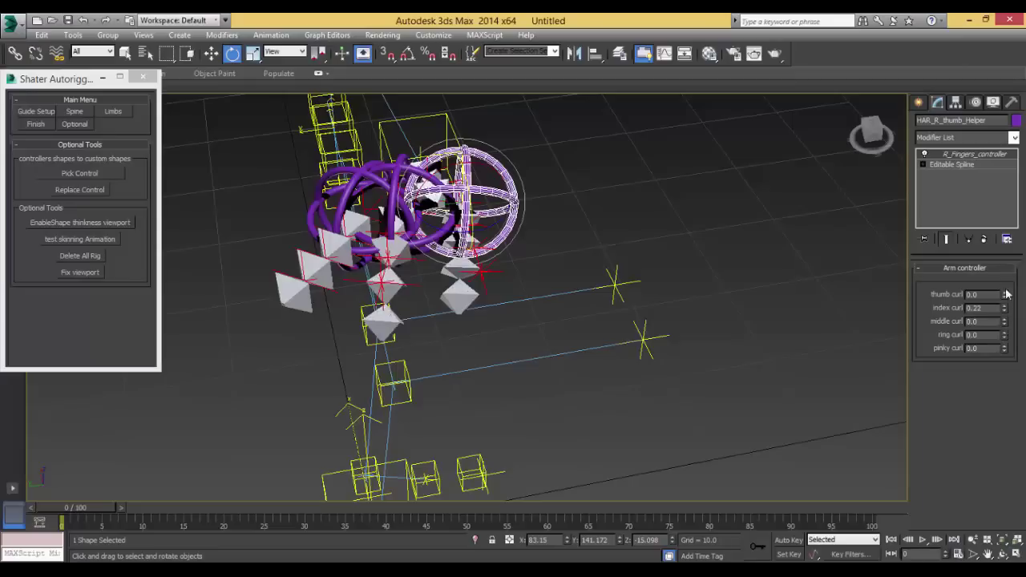
left_click_drag(1006, 319, 1003, 296)
middle_click_drag(506, 350, 429, 348, "alt")
left_click_drag(1005, 321, 1014, 360)
middle_click_drag(844, 335, 498, 318, "alt")
Select the outermost finger's helper control on the right hand and rotate that finger to test it
left_click(350, 167)
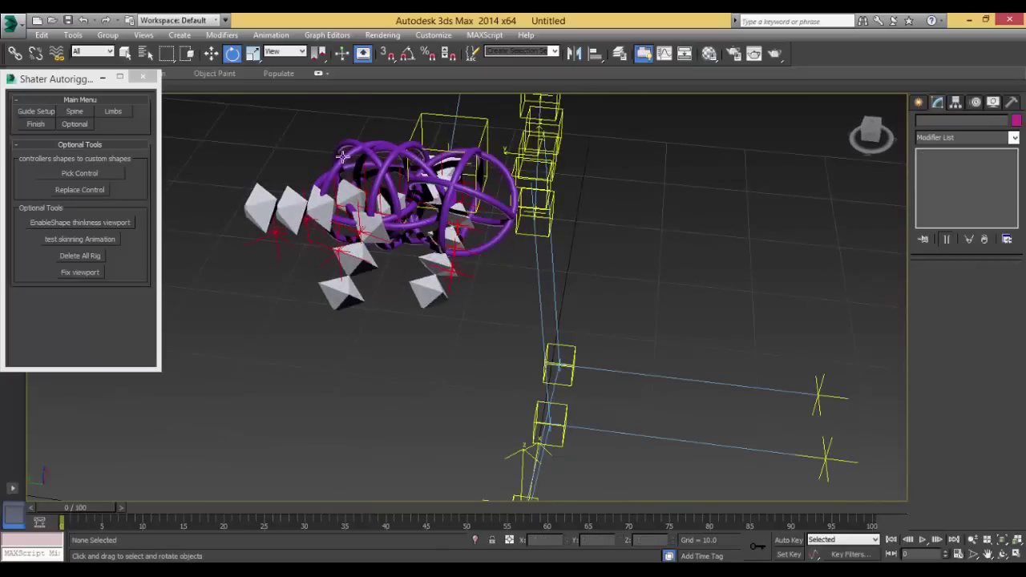
left_click(336, 166)
left_click_drag(353, 220, 369, 214)
middle_click_drag(370, 214, 359, 201, "alt")
left_click_drag(378, 215, 311, 193)
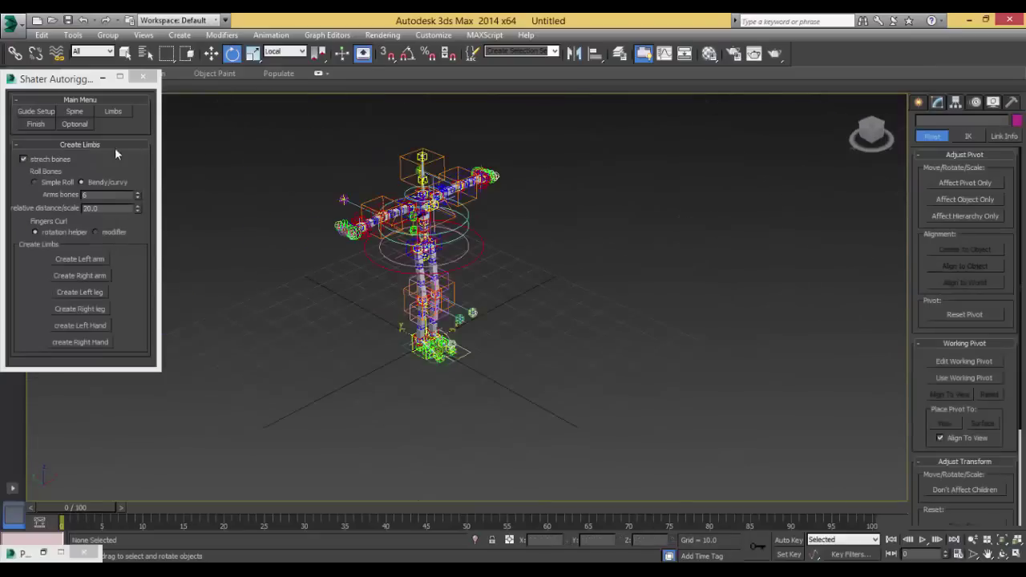
Create the master control for the full character rig and select the master hip control
left_click(37, 125)
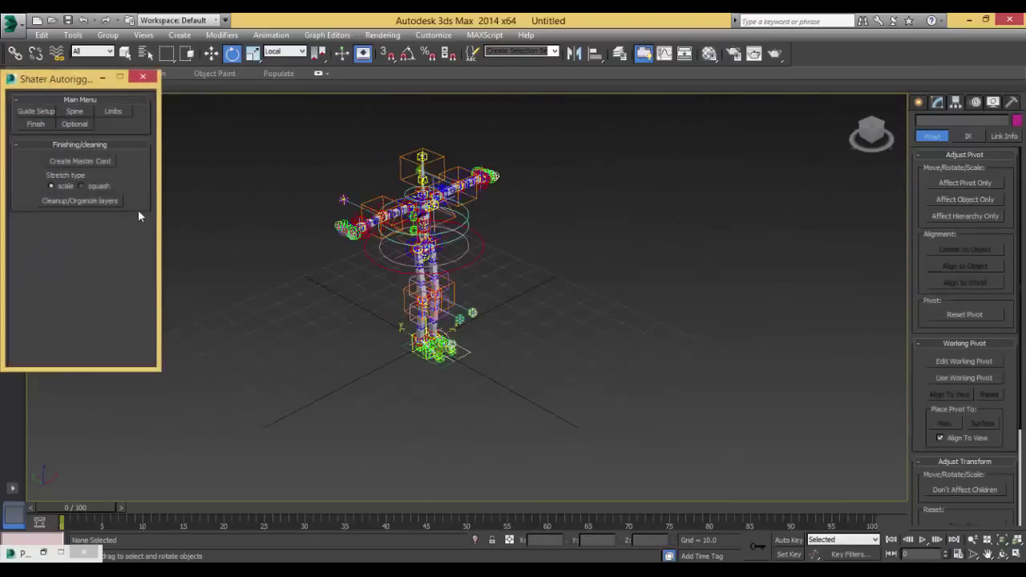
left_click(107, 162)
middle_click_drag(441, 336, 490, 263, "alt")
scroll(498, 254, "up", 3)
left_click(468, 250)
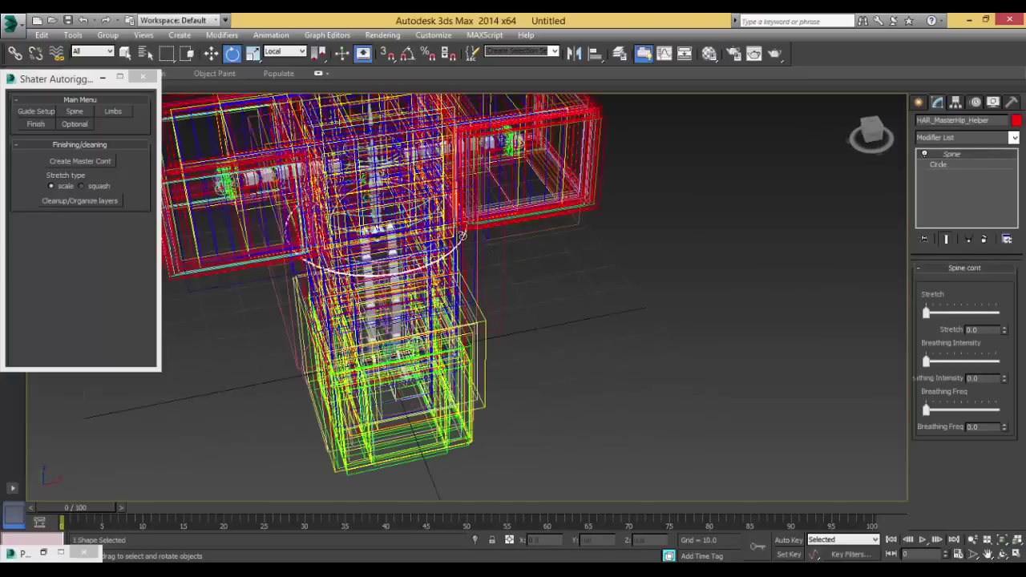
scroll(483, 238, "down", 10)
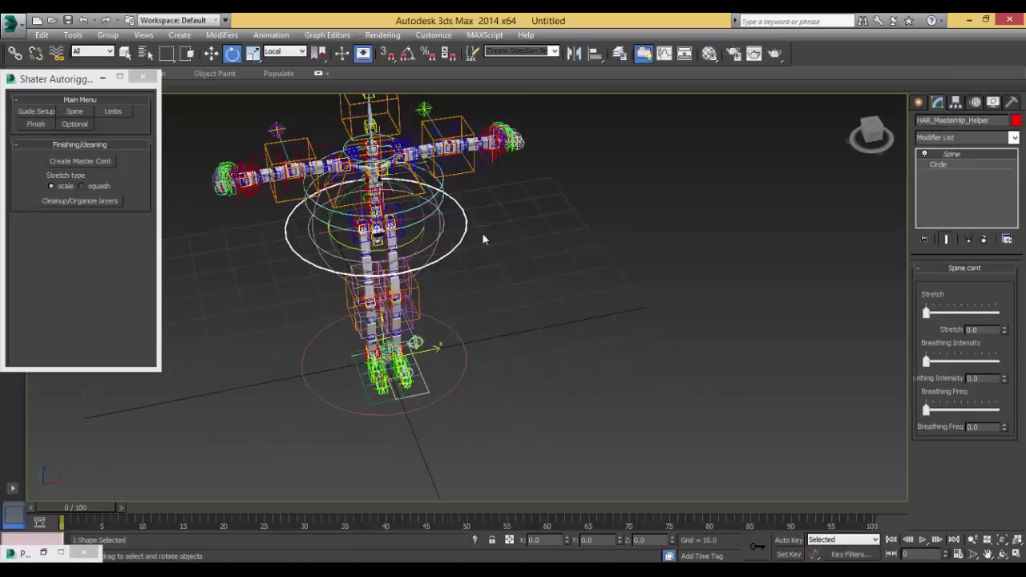
scroll(391, 228, "up", 6)
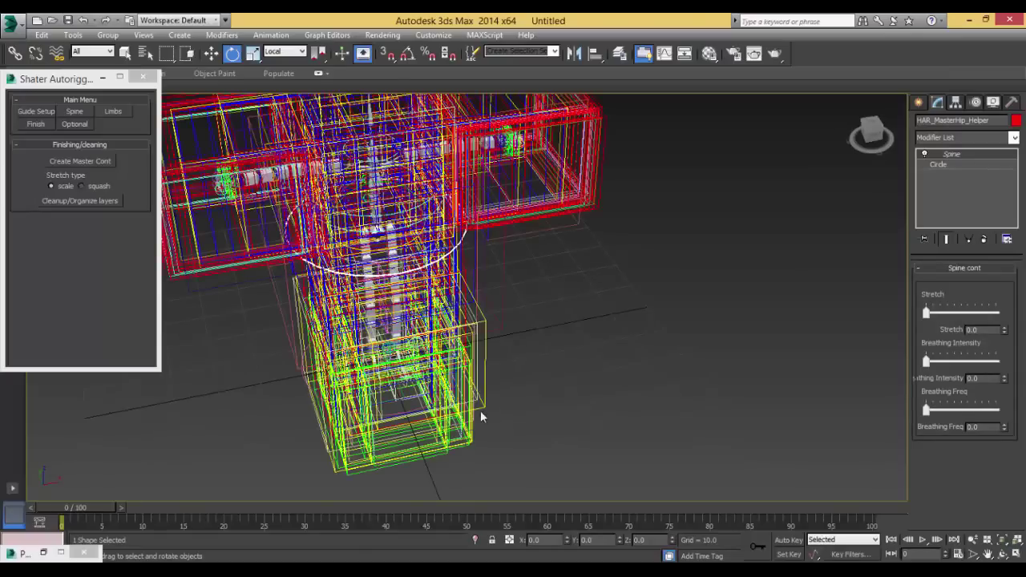
key("shift+z")
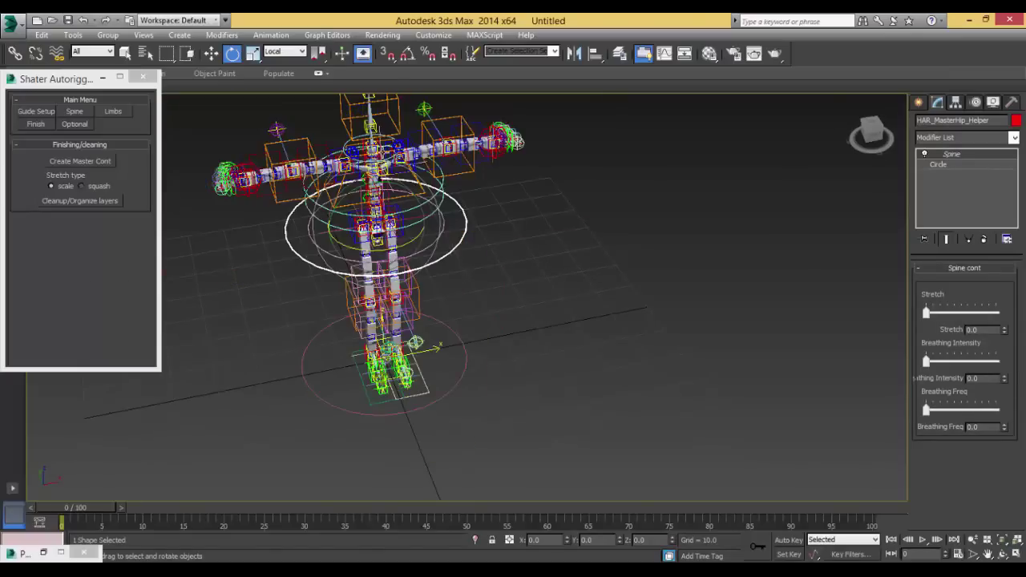
middle_click_drag(384, 171, 383, 189)
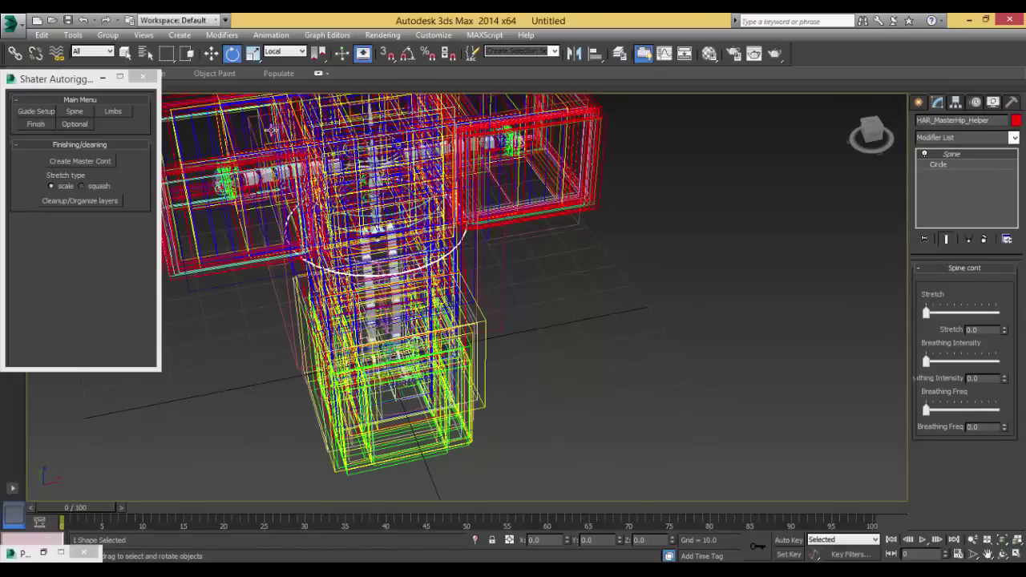
key("shift+z")
key("shift+y")
key("shift+z")
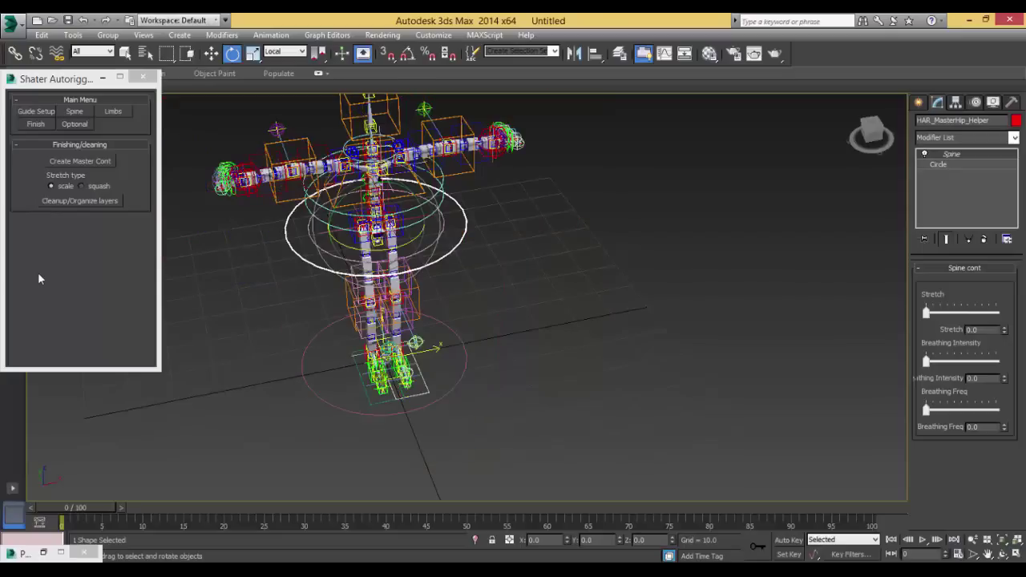
Run Cleanup/Organize layers on the full rig and delete the RigGuide layer
left_click(90, 201)
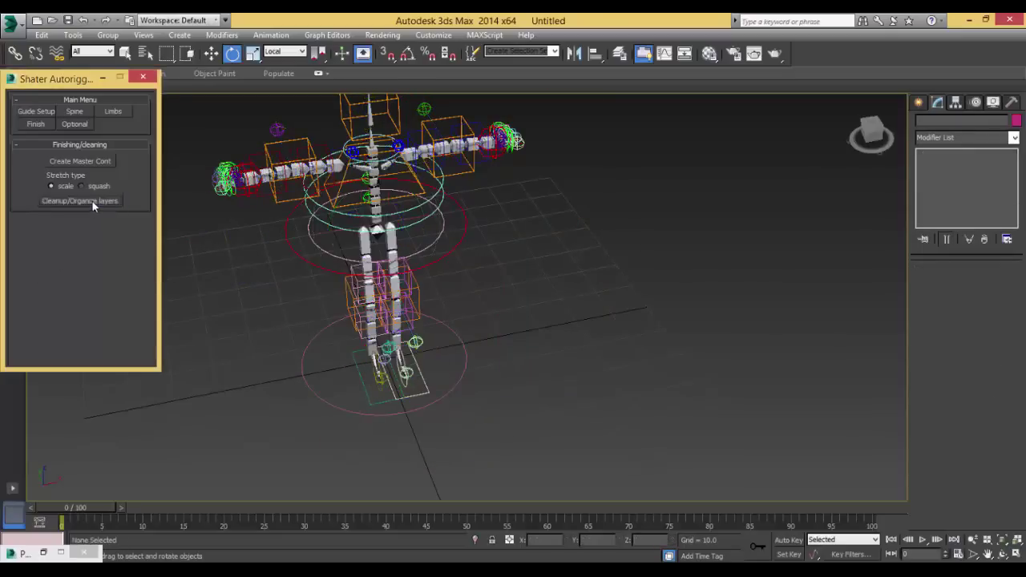
left_click(620, 53)
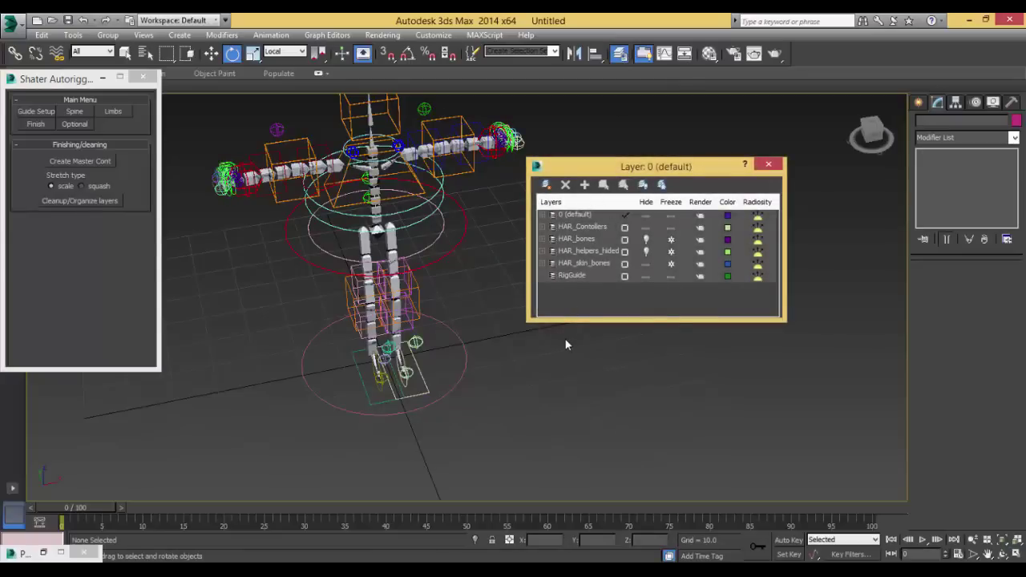
left_click(566, 275)
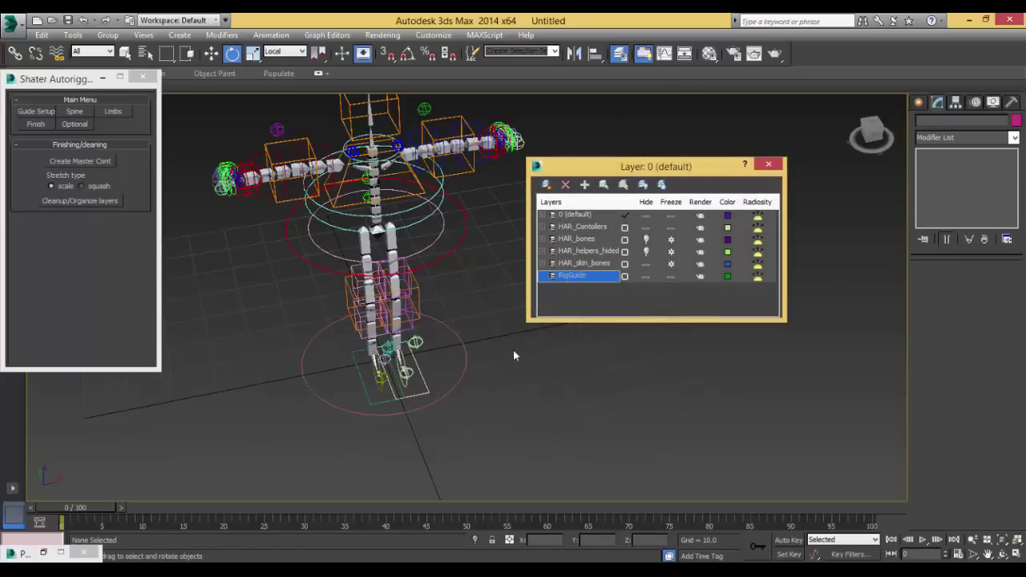
left_click(566, 184)
middle_click_drag(400, 287, 383, 307)
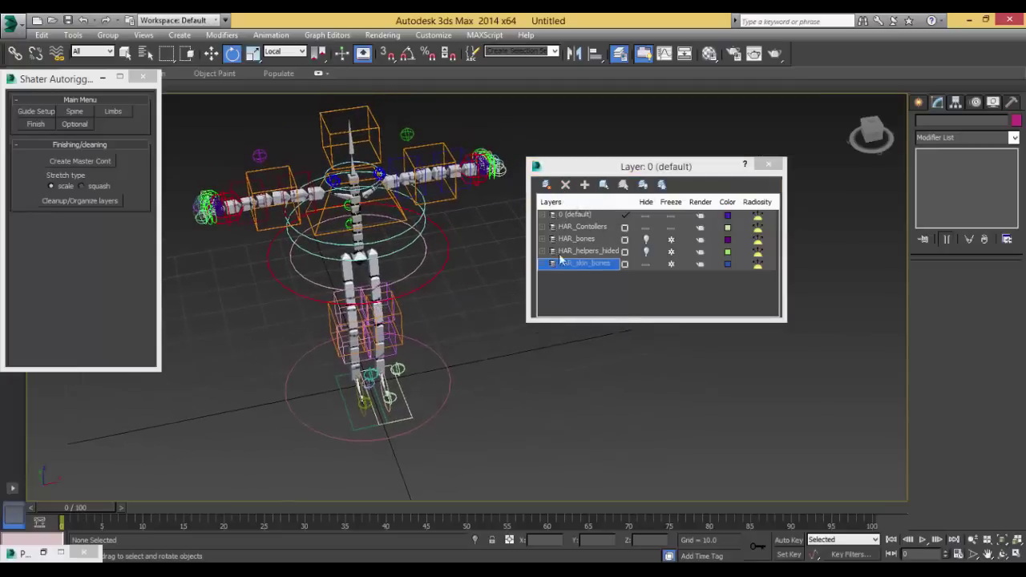
Check the named selection sets for the HAR_skin_bones set
left_click(553, 52)
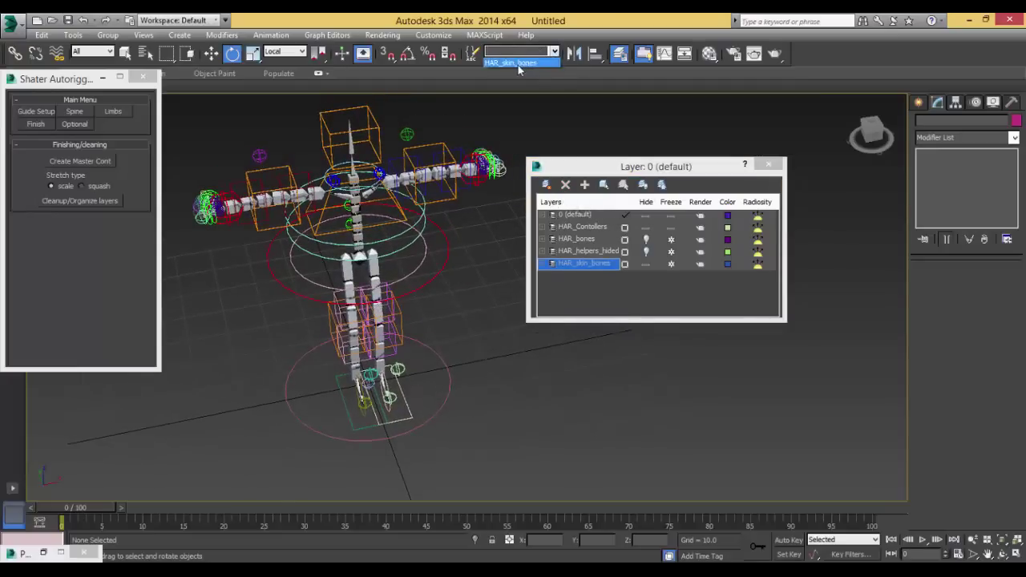
left_click(455, 249)
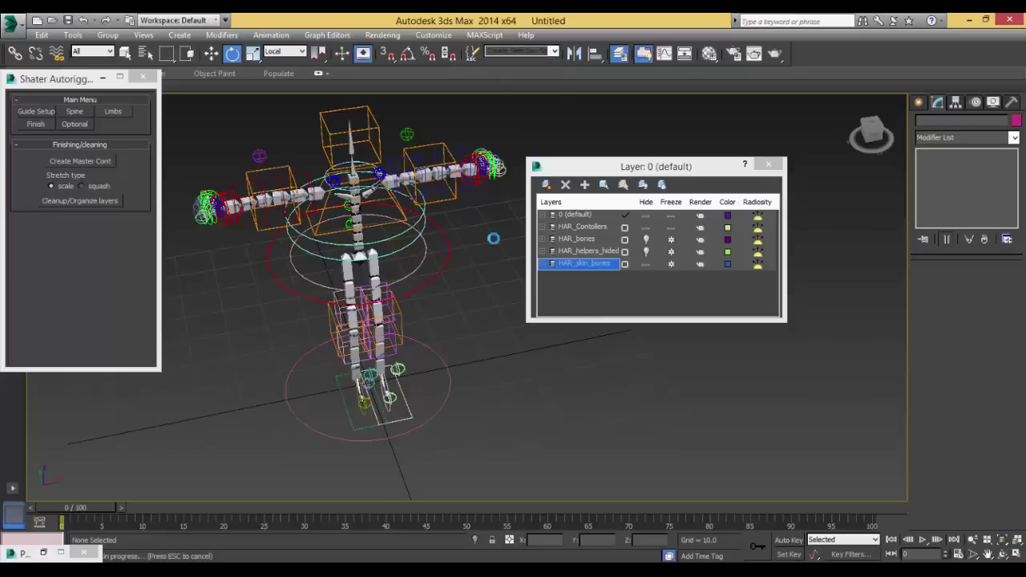
left_click(553, 51)
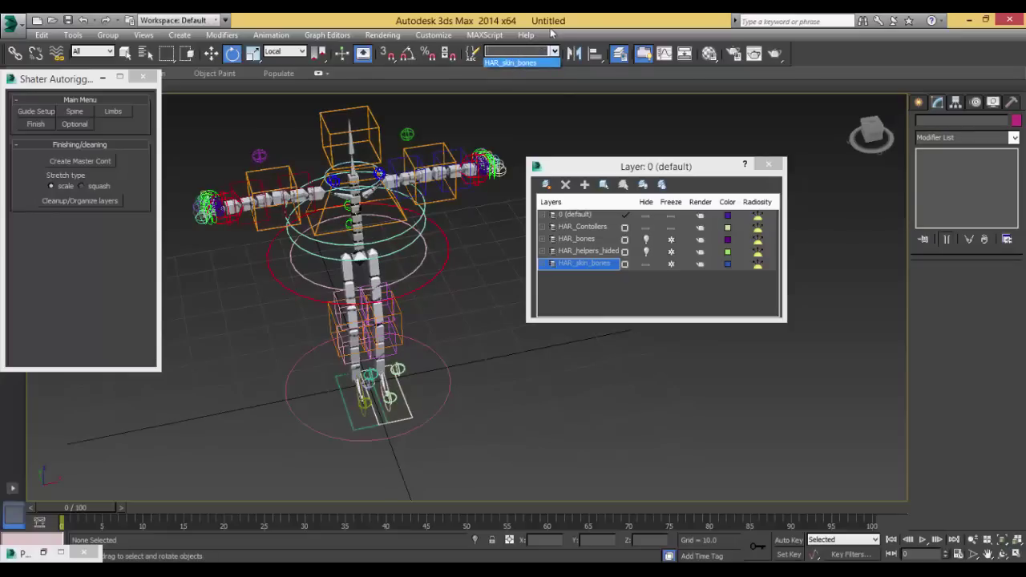
left_click(548, 32)
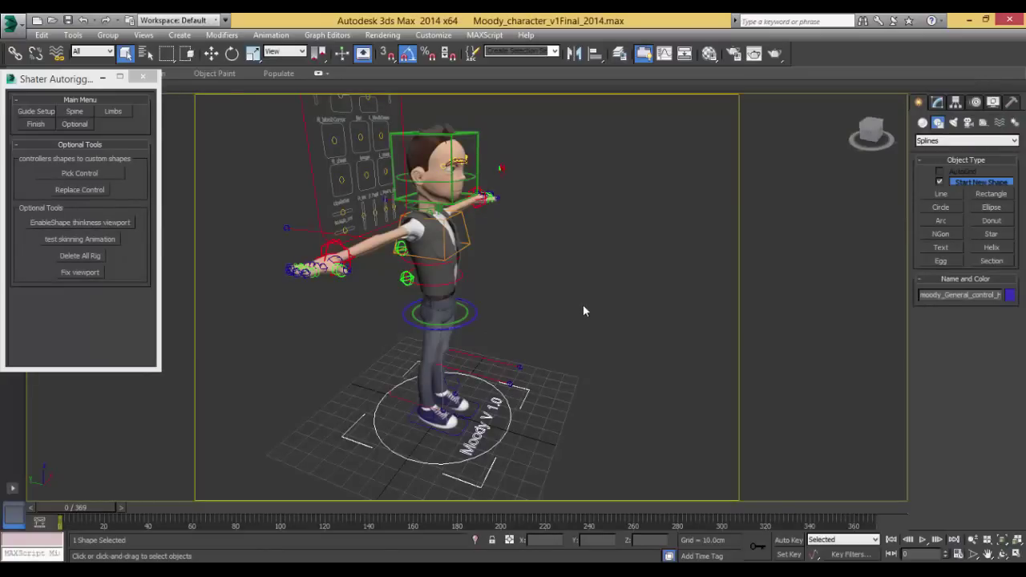
Examine the Moody character rig and select its right thumb helper control
middle_click_drag(516, 350, 470, 337, "alt")
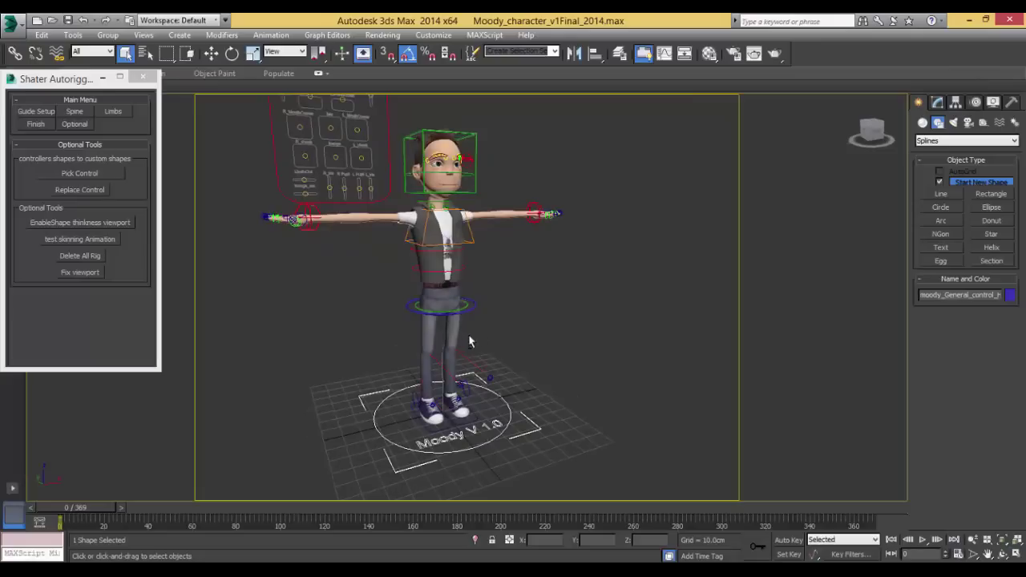
left_click(937, 103)
left_click(918, 102)
left_click(306, 204)
left_click(303, 215)
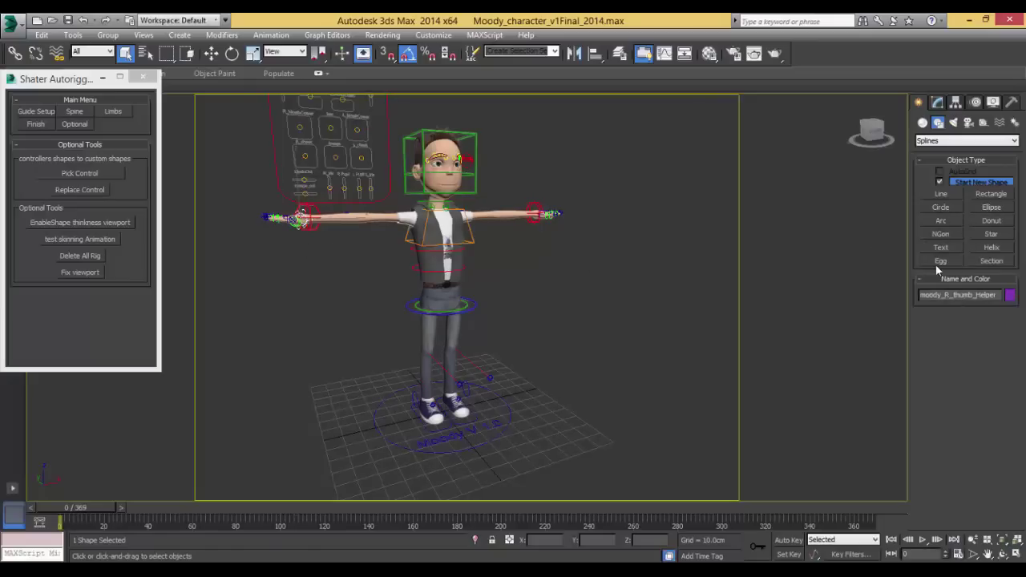
Draw a six-point star spline on the ground beside the character, with a first radius of about 60 cm
left_click(989, 234)
left_click_drag(579, 417, 592, 485)
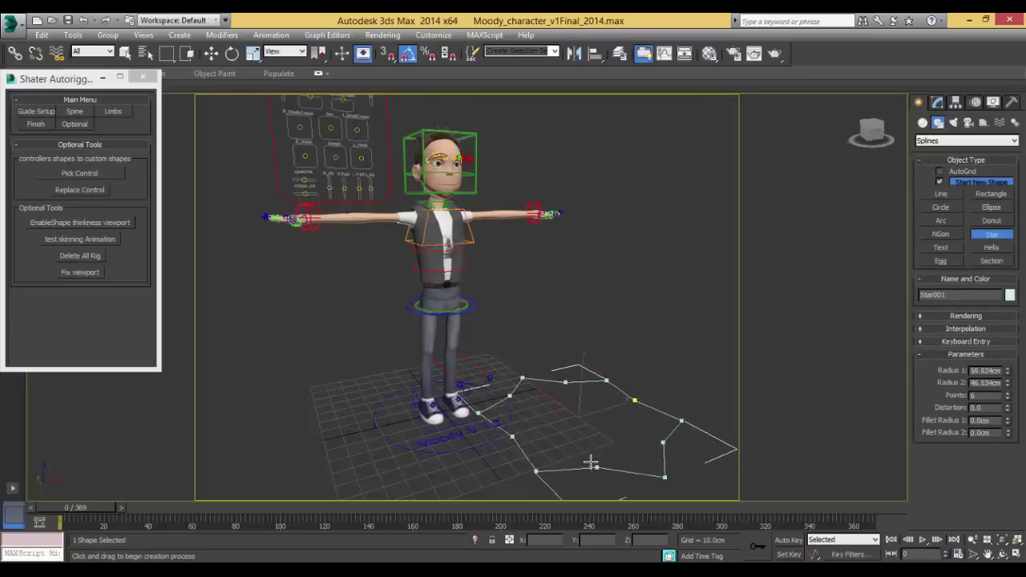
left_click(591, 456)
right_click(545, 398)
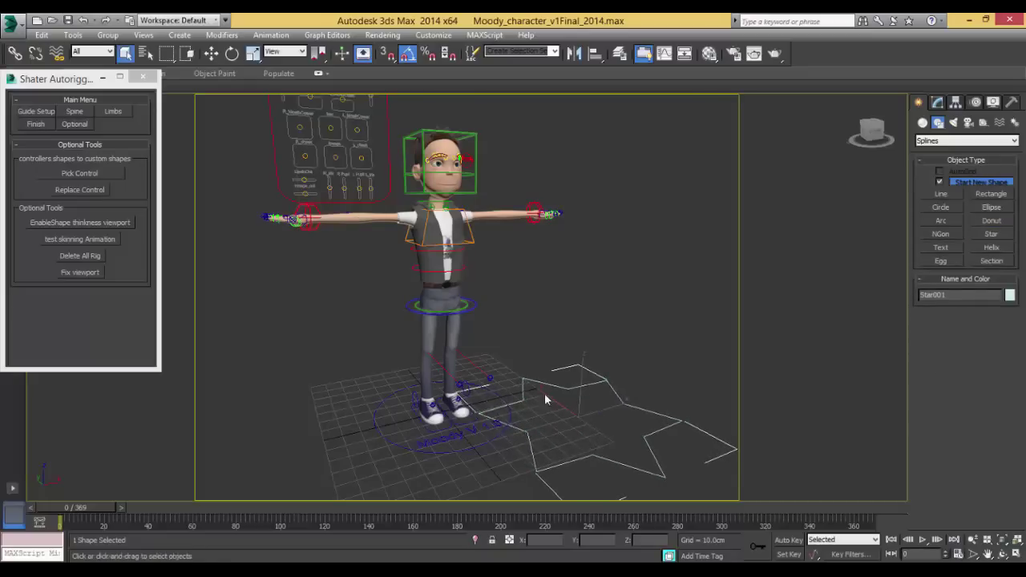
Pick the star spline as the custom shape and replace the general control's shape with it
left_click(77, 173)
left_click(601, 397)
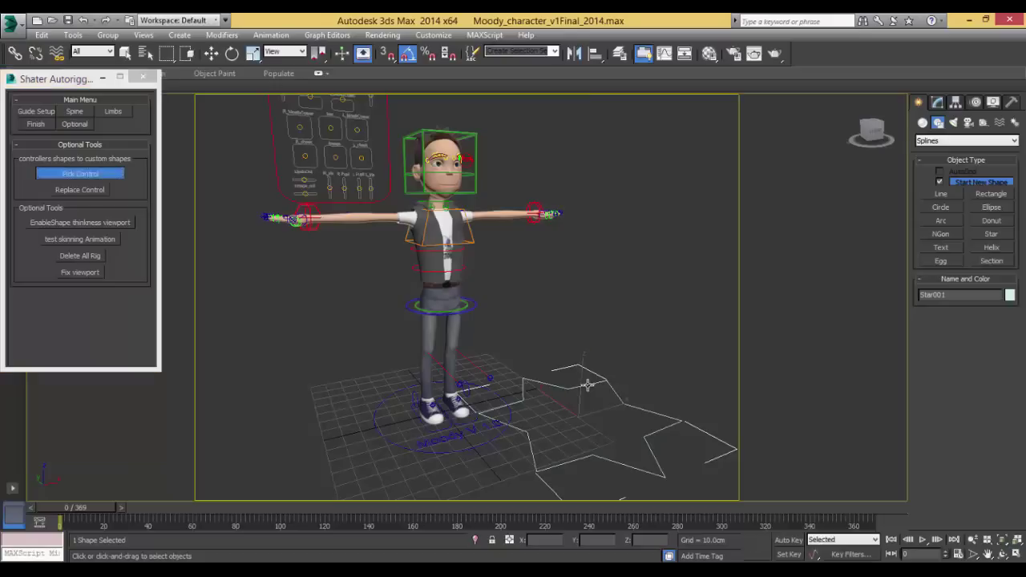
left_click(81, 190)
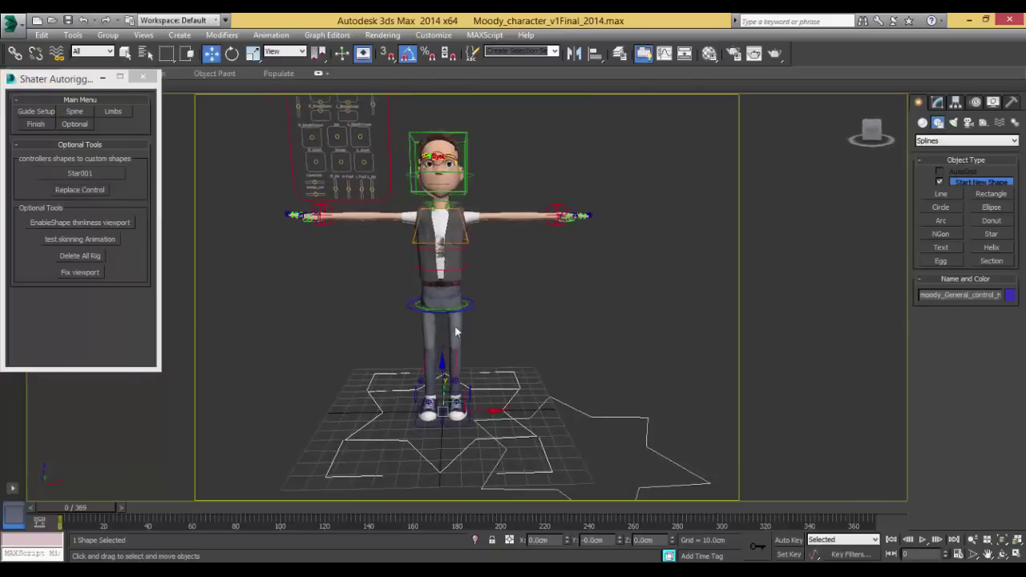
Draw a six-sided NGon spline on the ground on the opposite side of the character from the star
left_click(942, 208)
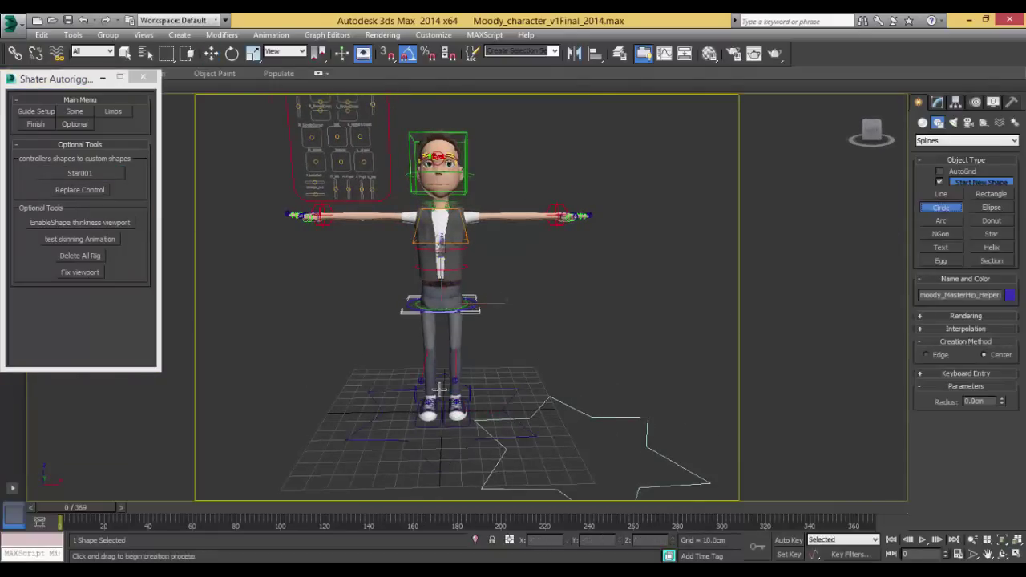
left_click(943, 221)
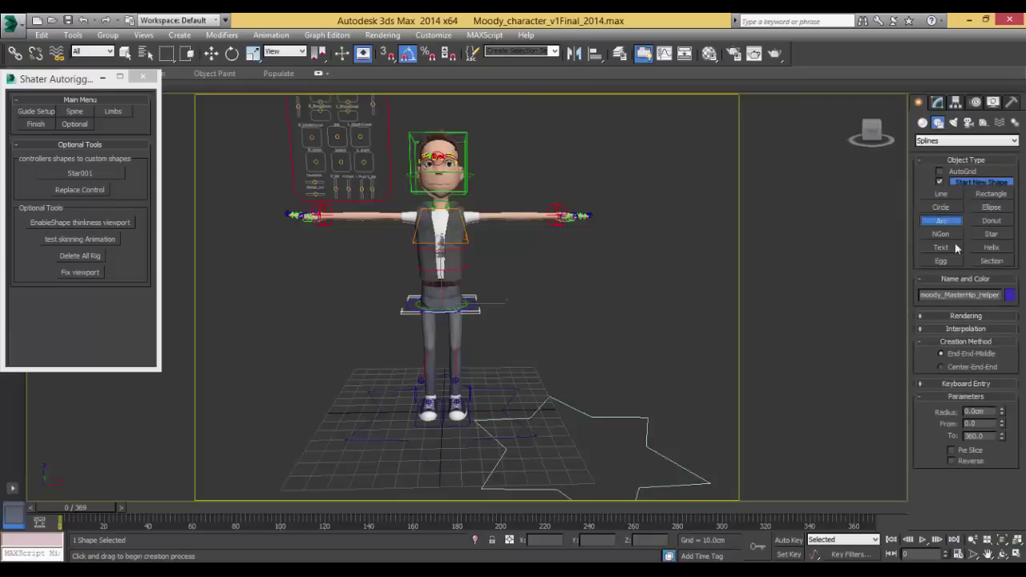
left_click(988, 221)
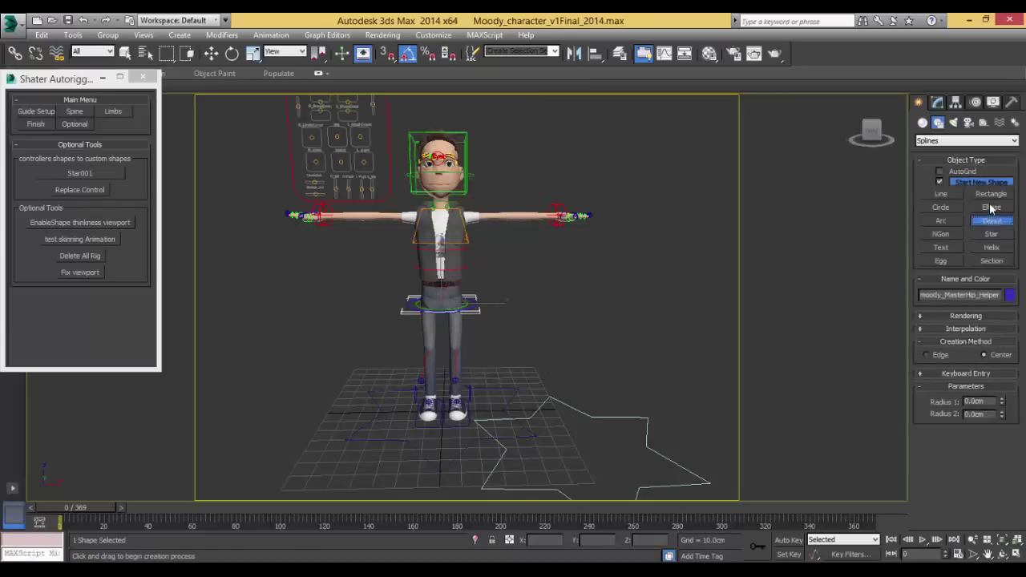
left_click(940, 234)
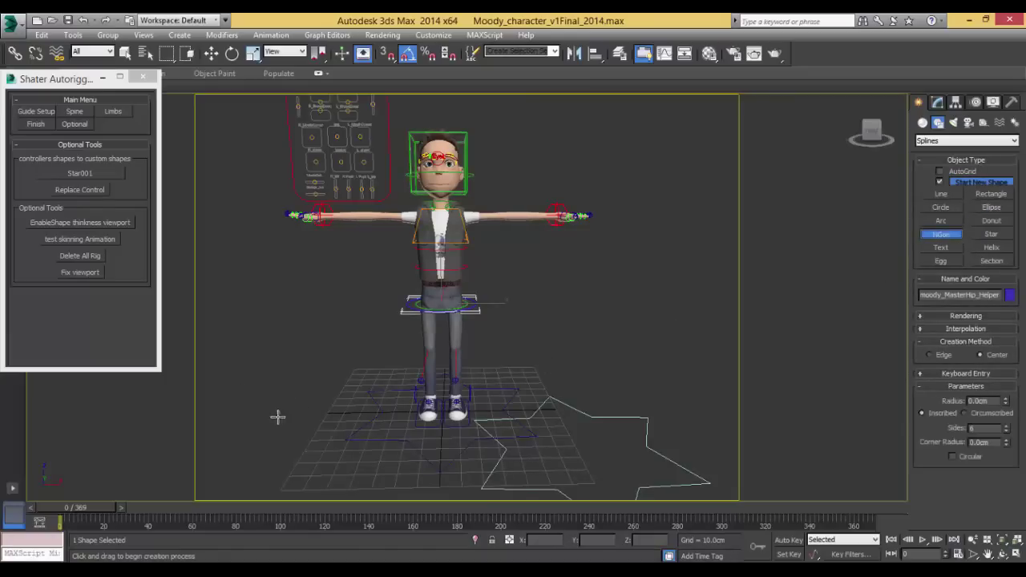
mouse_move(282, 383)
left_mouse_down()
mouse_move(278, 413)
mouse_move(279, 392)
left_mouse_up()
key("w")
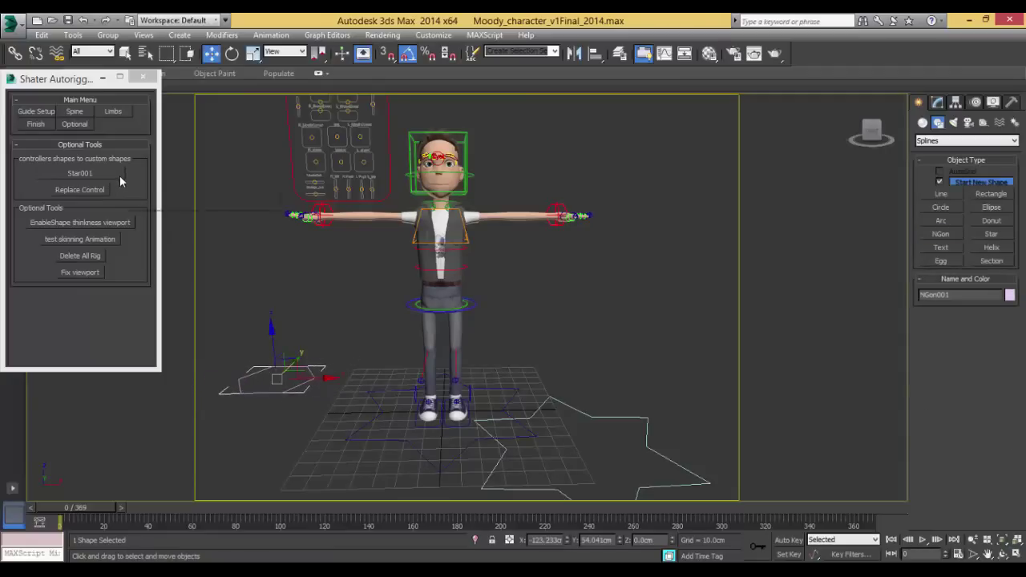
Pick the NGon as the custom shape and replace the master hip control's shape with it
left_click(80, 173)
left_click(279, 389)
left_click(476, 305)
left_click(80, 190)
middle_click_drag(449, 288, 512, 275, "alt")
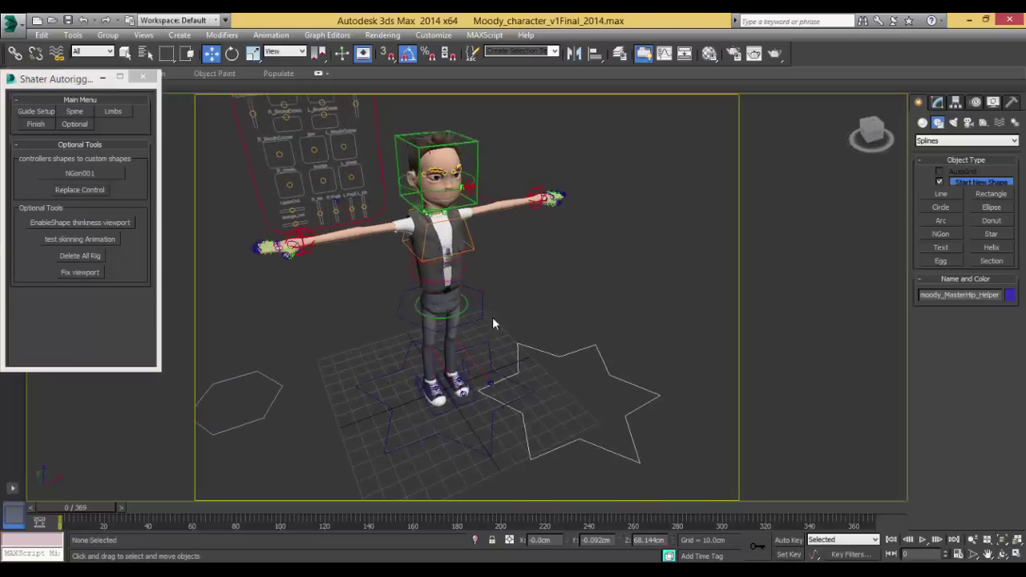
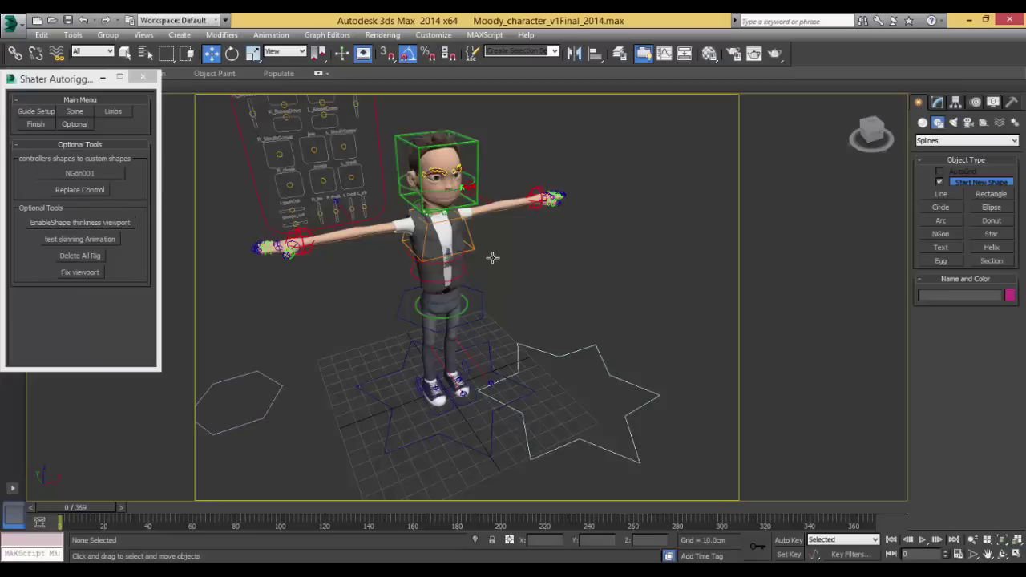
Select the star-shaped general control and open its Character Tools window, placed clear of the character
left_click(469, 430)
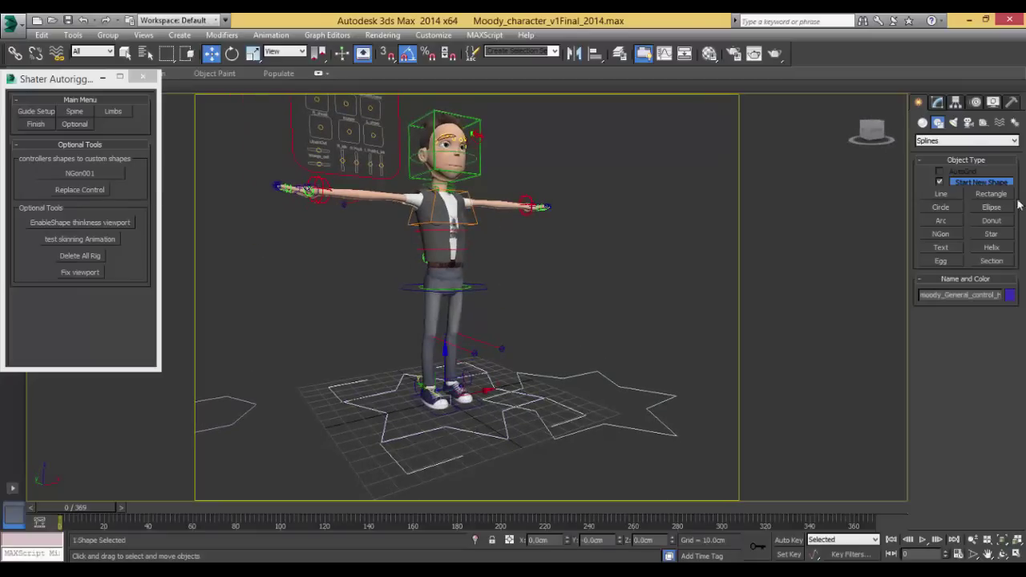
left_click(937, 102)
left_click(964, 291)
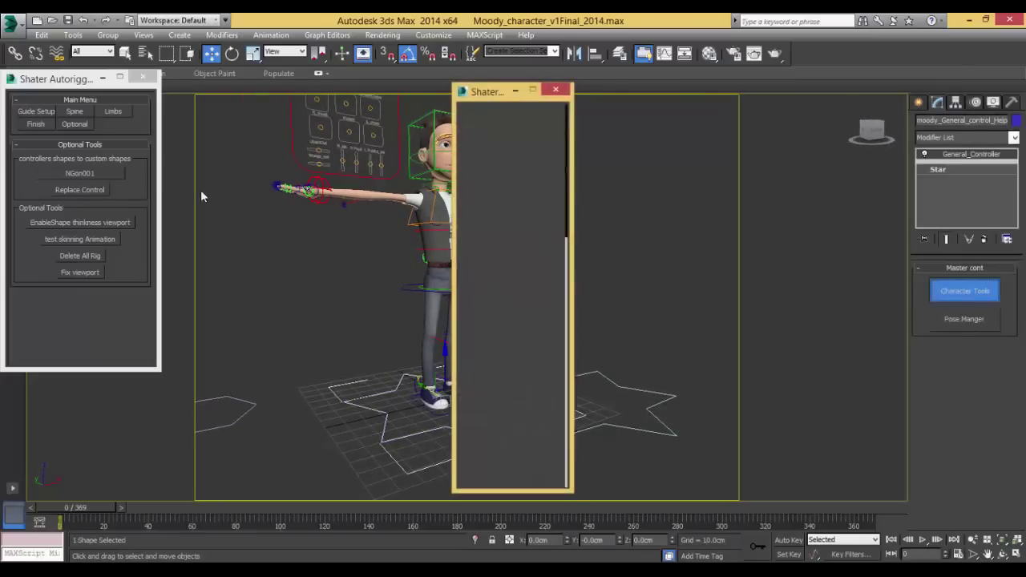
left_click_drag(493, 97, 686, 56)
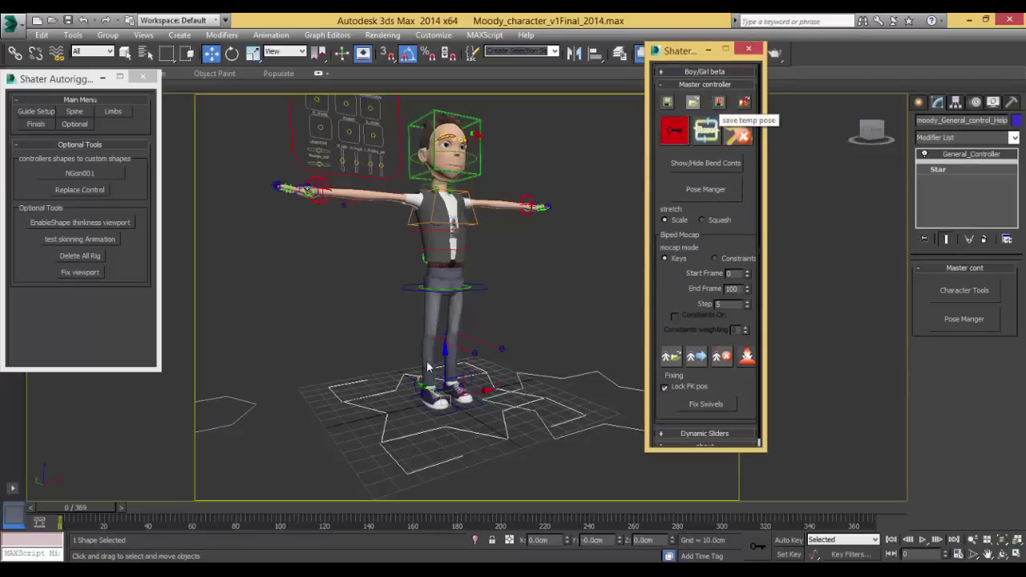
Raise the left leg master control to a height of about 34 cm
left_click(473, 399)
left_click_drag(445, 365, 448, 298)
middle_click_drag(447, 297, 468, 306, "alt")
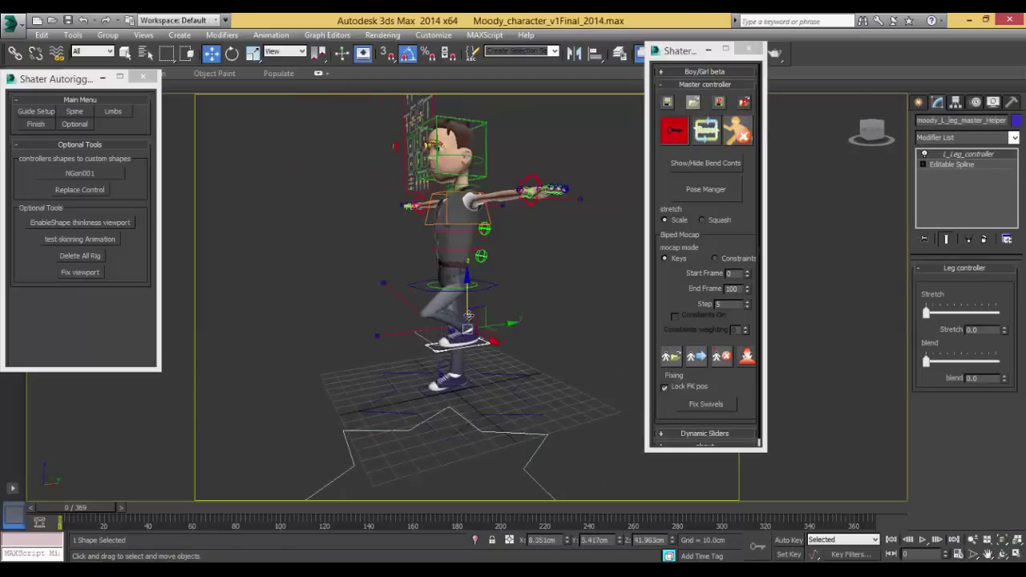
left_click_drag(468, 306, 468, 318)
middle_click_drag(468, 319, 529, 358, "alt")
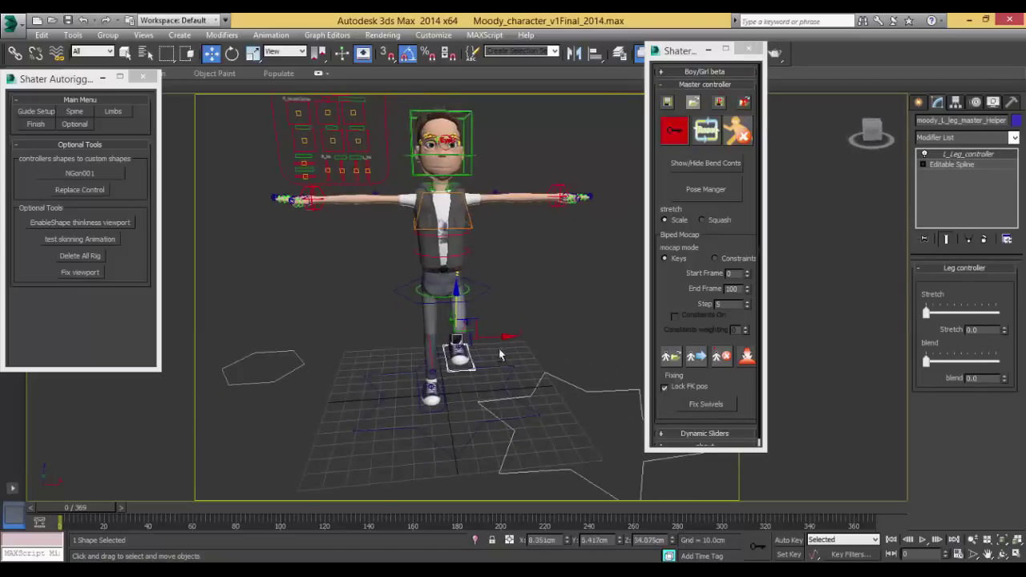
Move the right foot control outward and lower the master hip control to a height of about 57.7 cm
left_click(437, 397)
left_click_drag(459, 376, 405, 375)
left_click(480, 294)
mouse_move(442, 258)
left_mouse_down()
mouse_move(442, 311)
mouse_move(442, 271)
left_mouse_up()
middle_click_drag(513, 276, 787, 320, "alt")
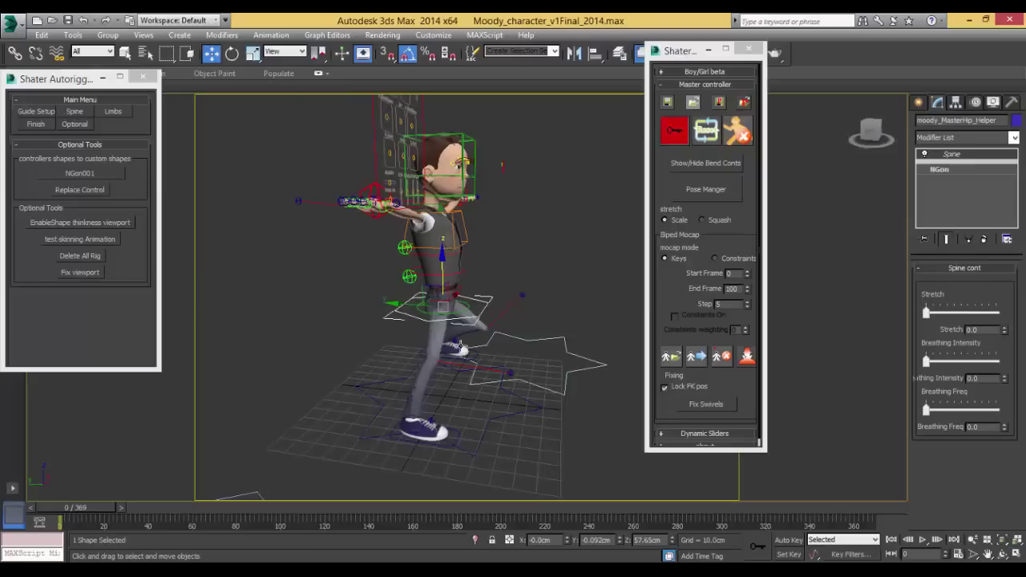
Set the left leg controller's blend to about 8.5
left_click(464, 369)
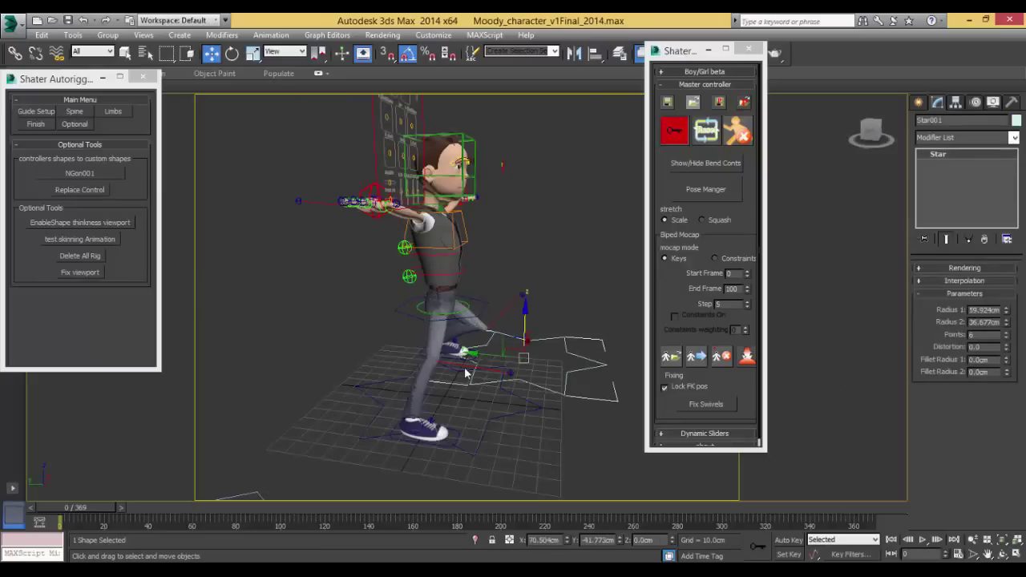
left_click(468, 370)
left_click(467, 370)
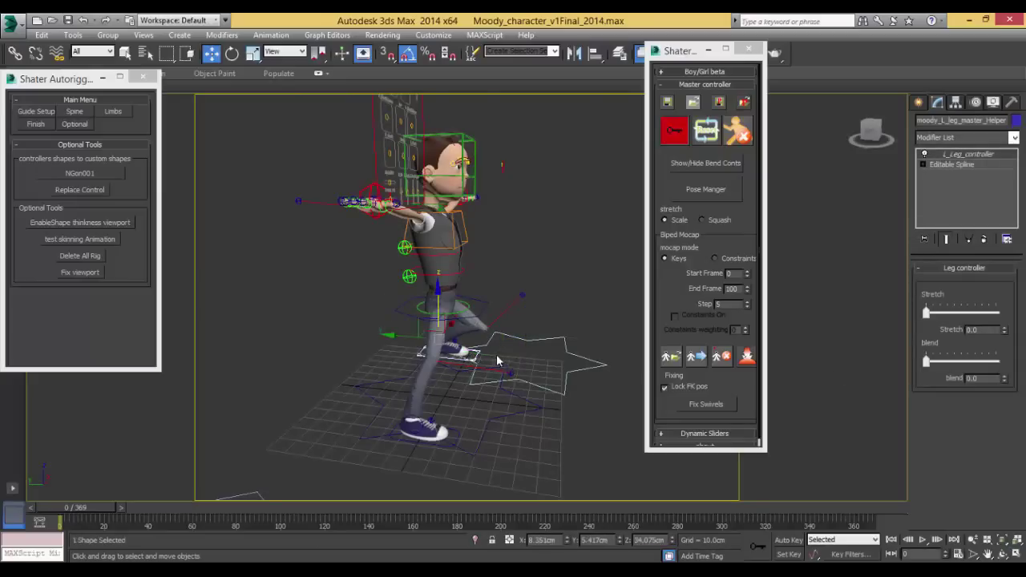
left_click_drag(927, 364, 946, 362)
middle_click_drag(494, 348, 326, 335, "alt")
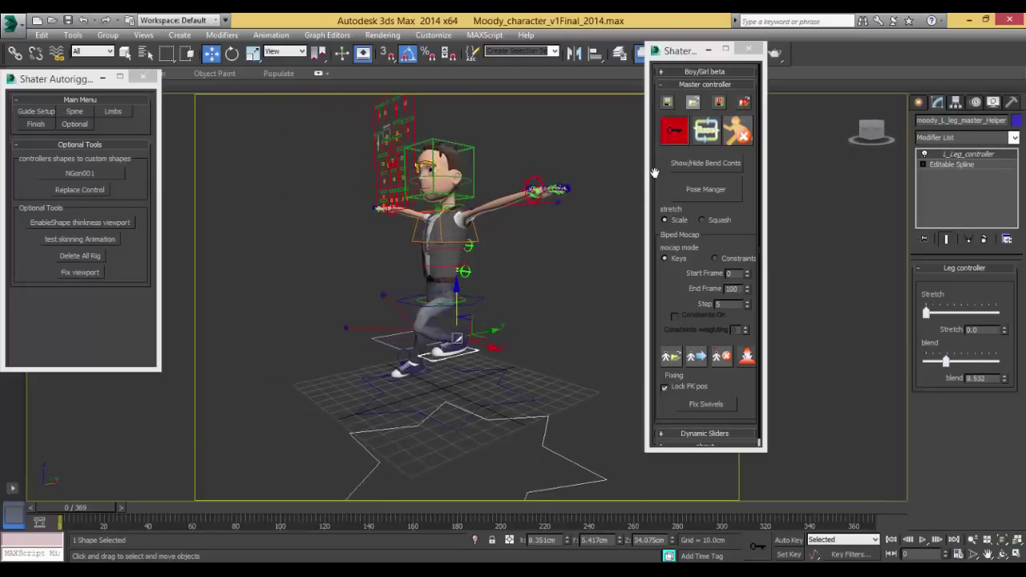
Save the character's current pose as a temp pose and reset the rig to its default pose
left_click(718, 103)
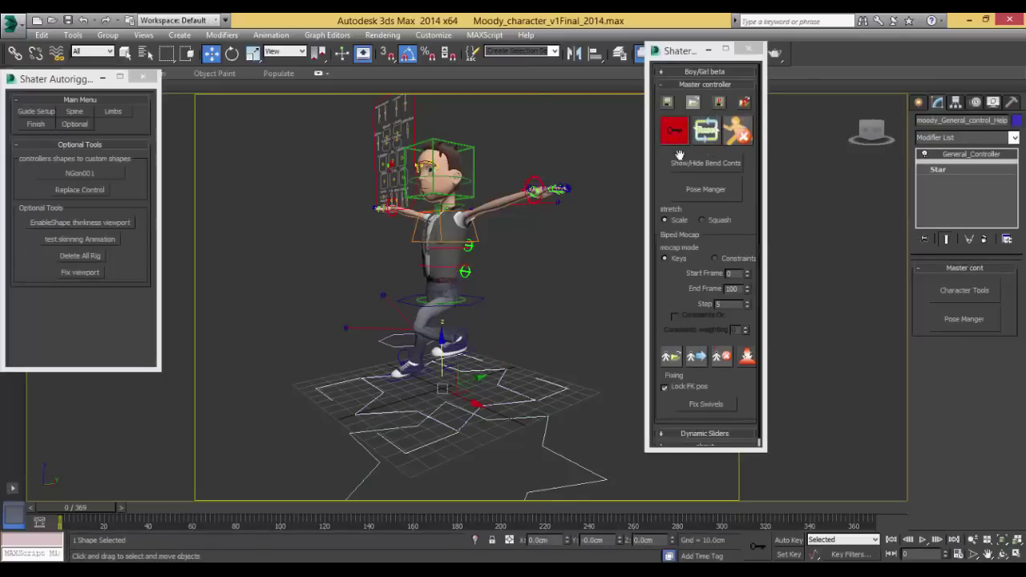
left_click(735, 135)
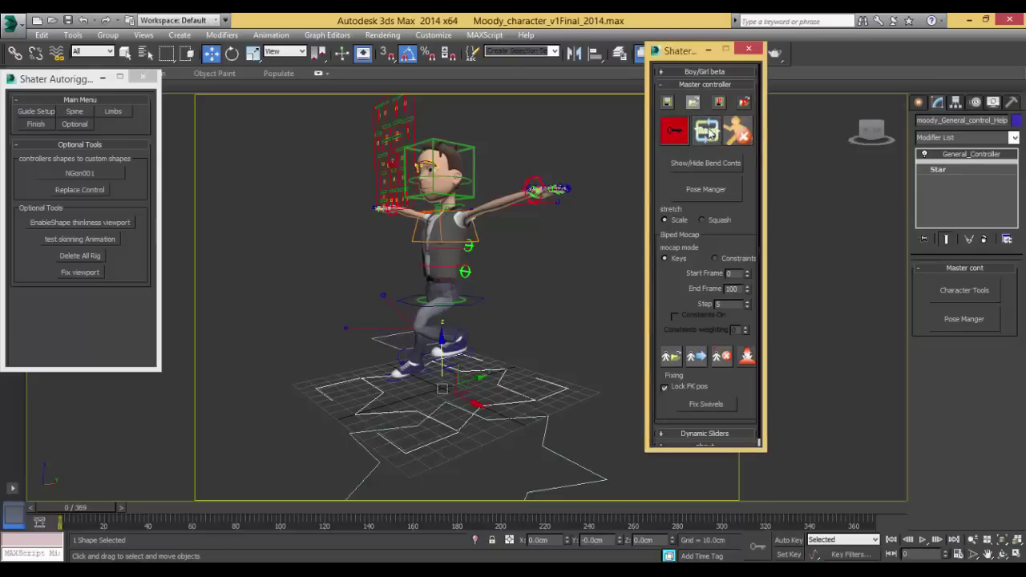
left_click(707, 133)
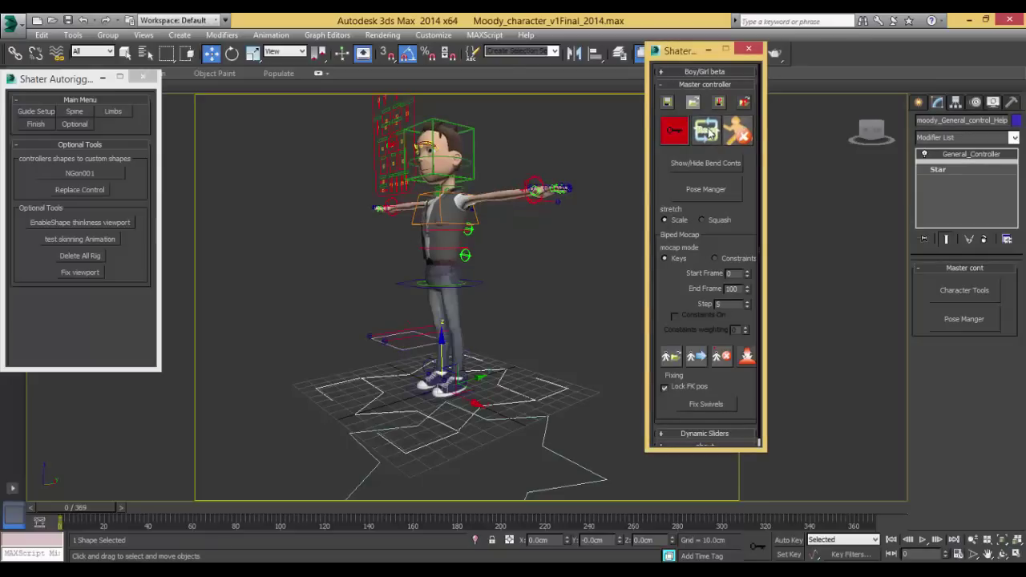
Load the temp pose back onto the character and open the Pose Manger window beside it
middle_click_drag(489, 225, 641, 239, "alt")
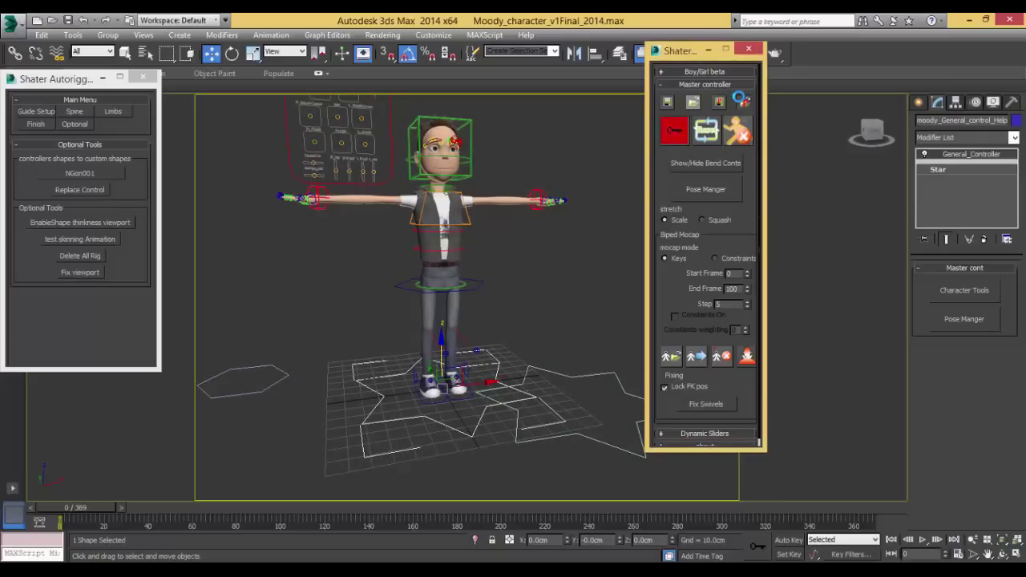
left_click(745, 102)
left_click(730, 189)
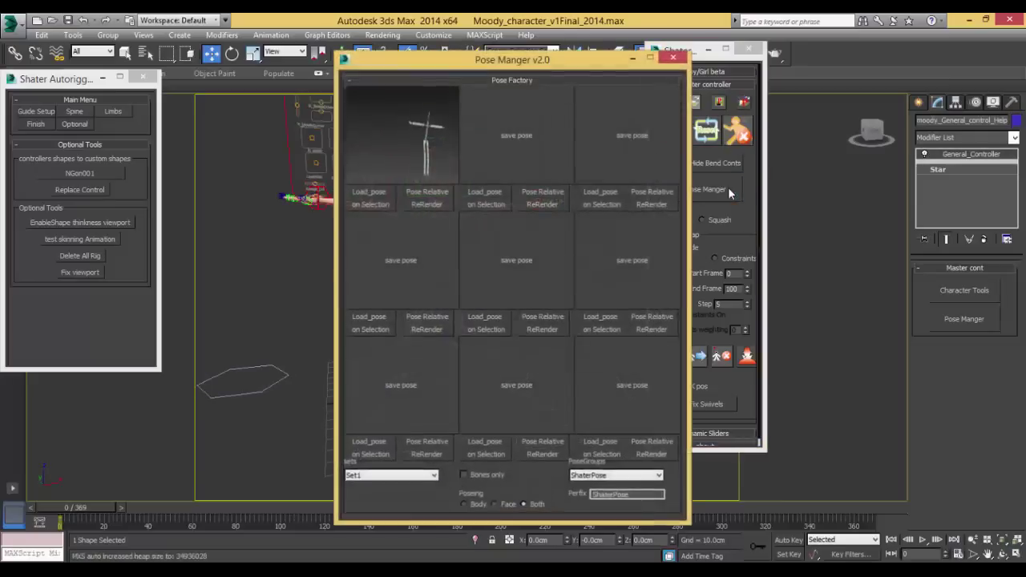
left_click_drag(551, 51, 744, 60)
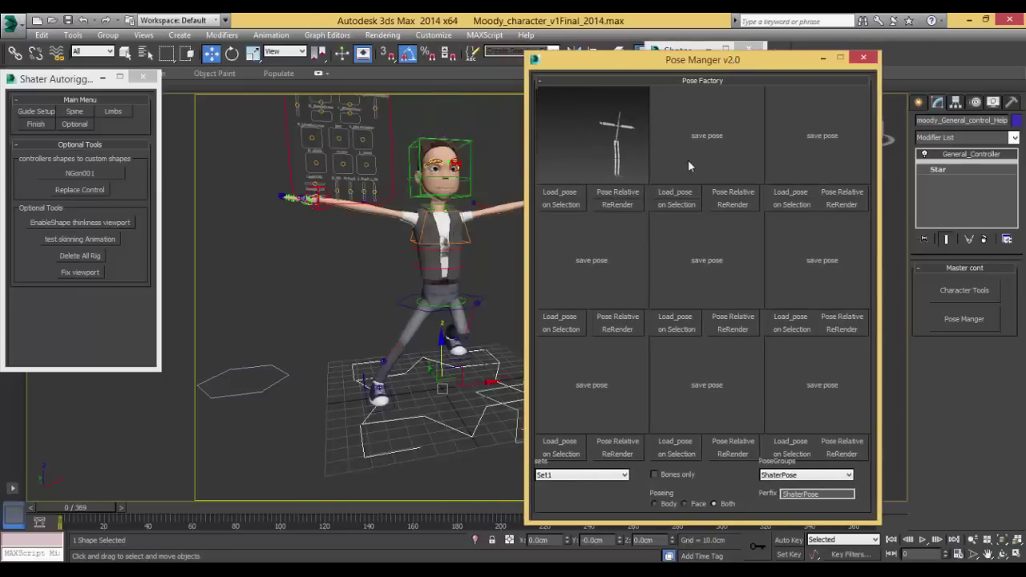
Save the current pose in the second Pose Factory slot and arrange the tool windows clear of the character
middle_click_drag(433, 288, 375, 285, "alt")
left_click(708, 121)
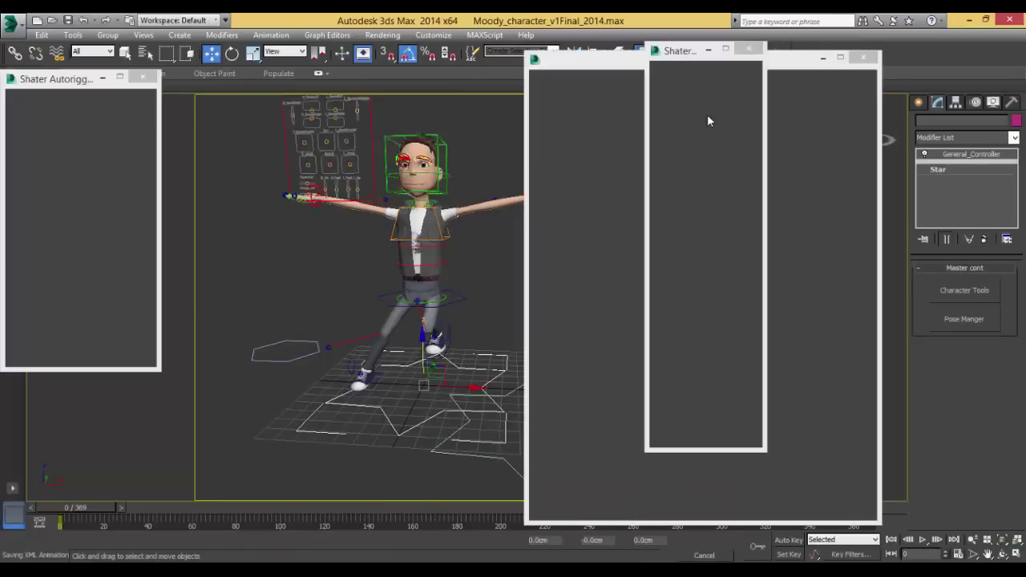
left_click_drag(684, 89, 73, 101)
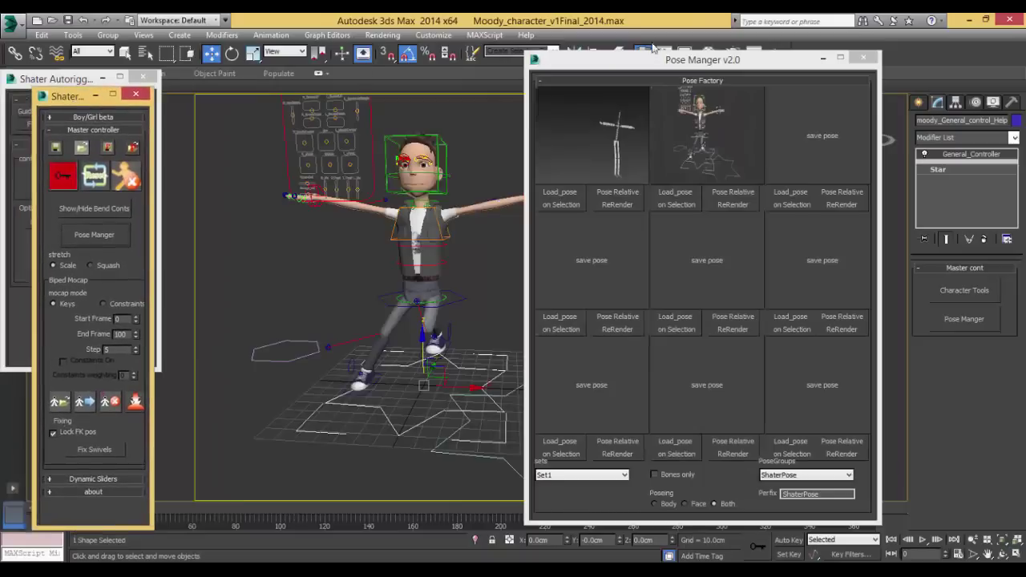
left_click_drag(672, 58, 703, 55)
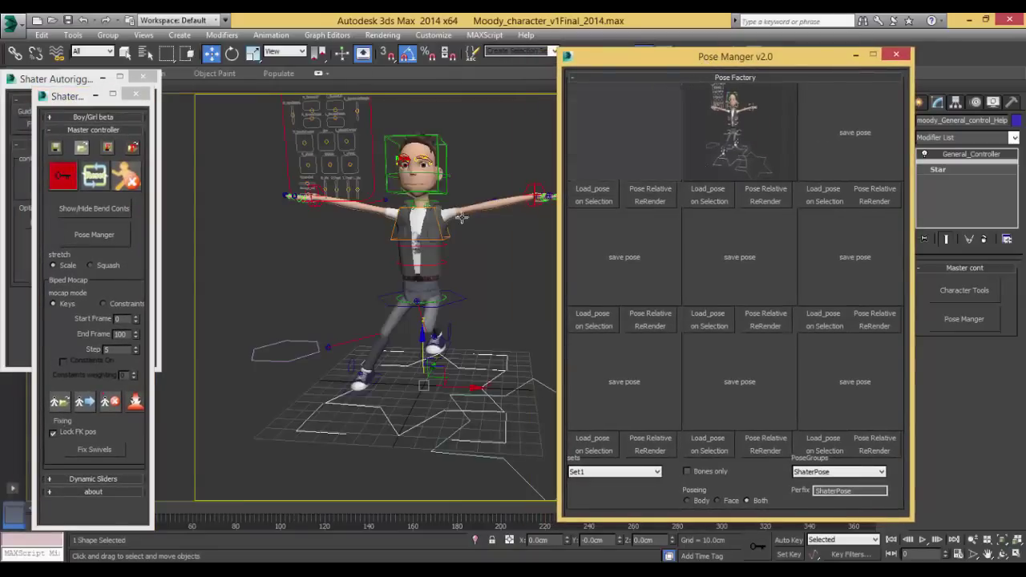
scroll(447, 267, "up", 3)
scroll(450, 266, "down", 3)
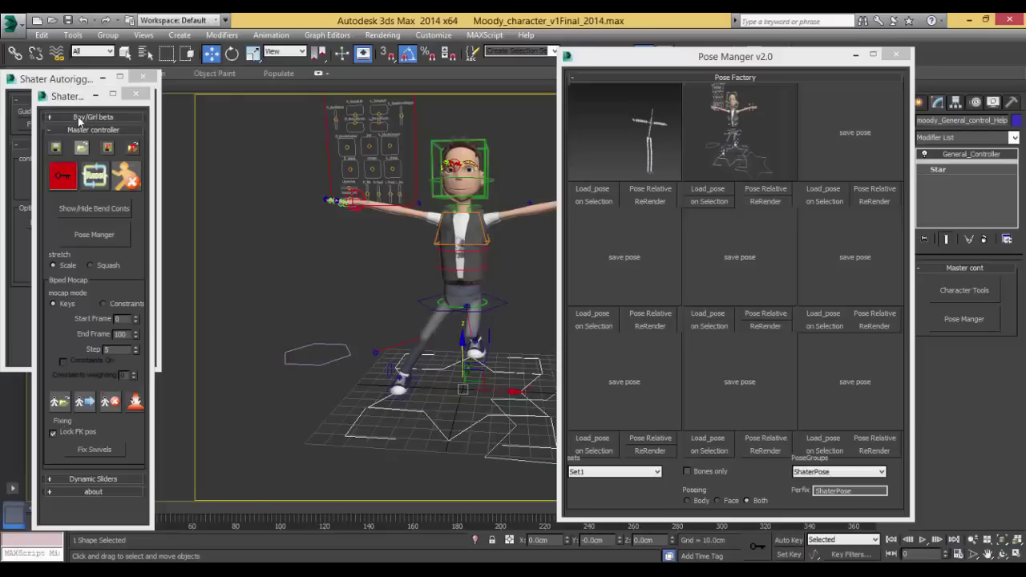
Reopen the Character Tools window beside the character and expand the Renaming Rig section
left_click(135, 94)
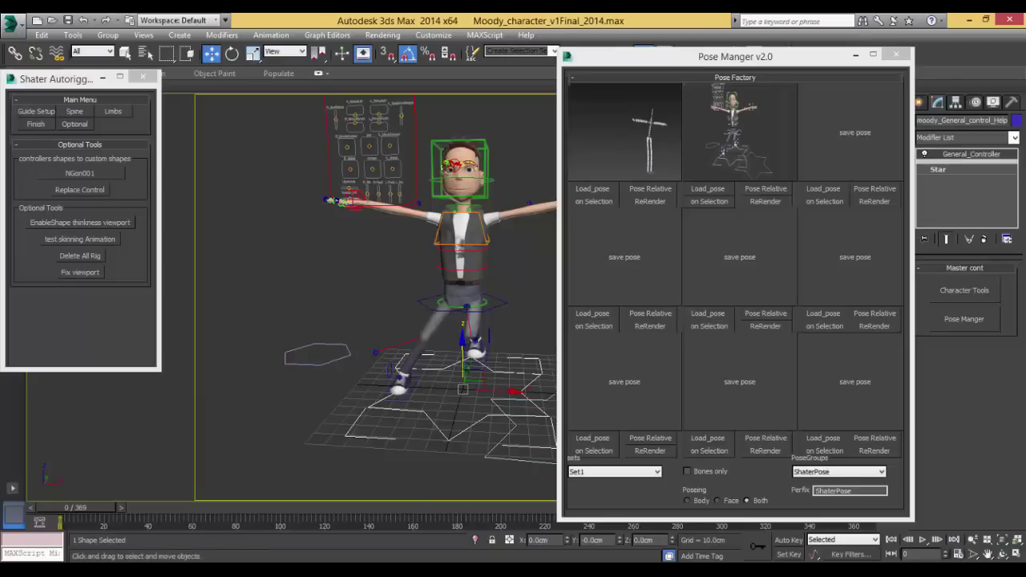
left_click(965, 291)
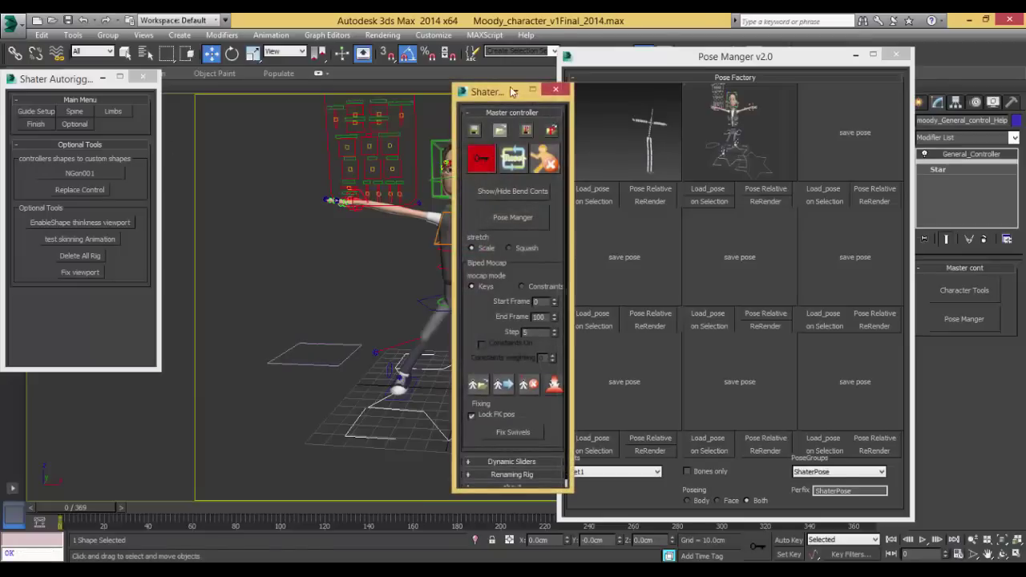
left_click_drag(498, 87, 274, 67)
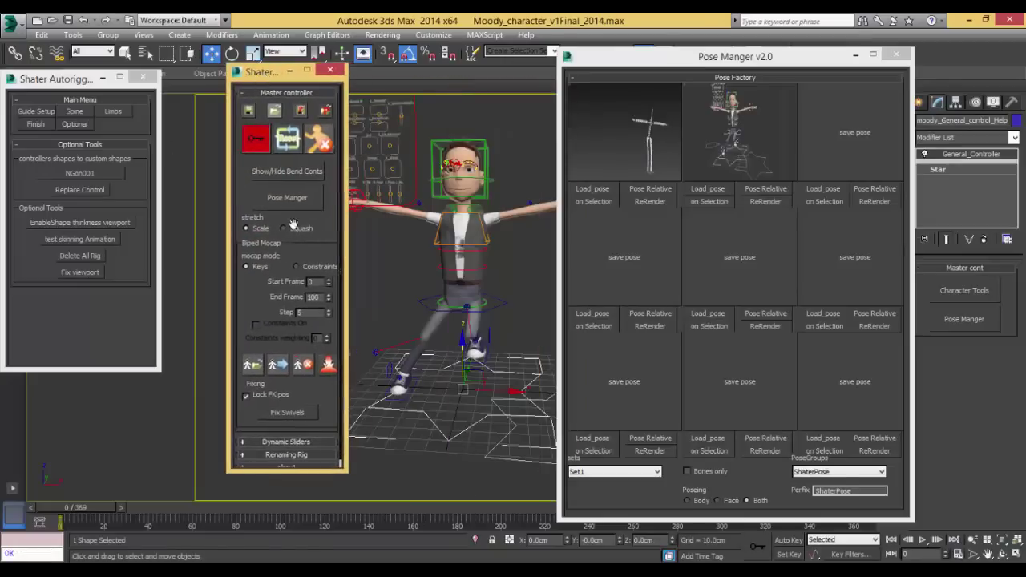
left_click(281, 454)
left_click_drag(254, 78, 193, 54)
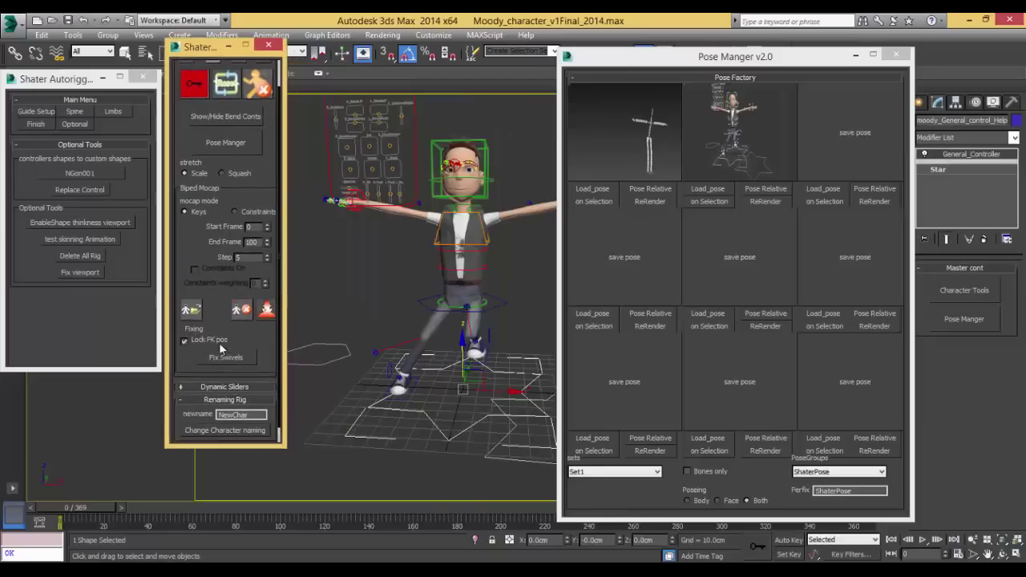
scroll(224, 241, "down", 1)
Change the rig's character naming to "shater", reopening the tools window, and select the head control to check its name
left_click(855, 54)
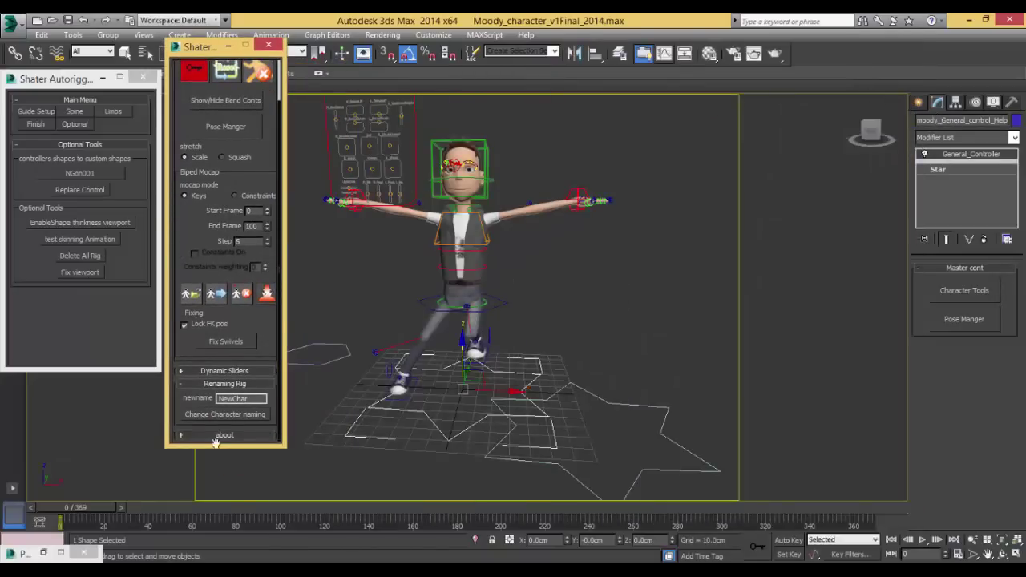
double_click(237, 398)
type("shater")
left_click(212, 414)
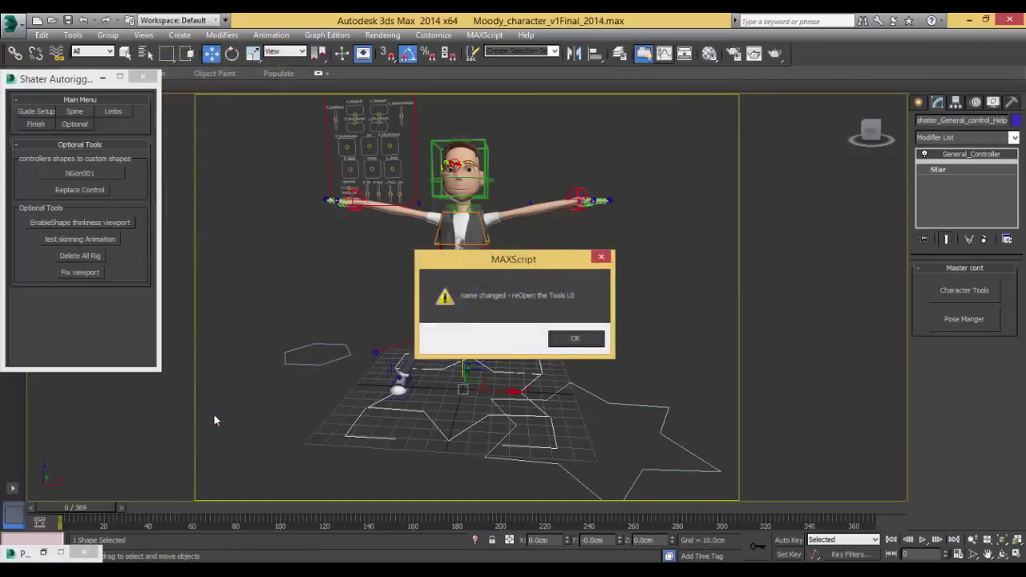
left_click(576, 340)
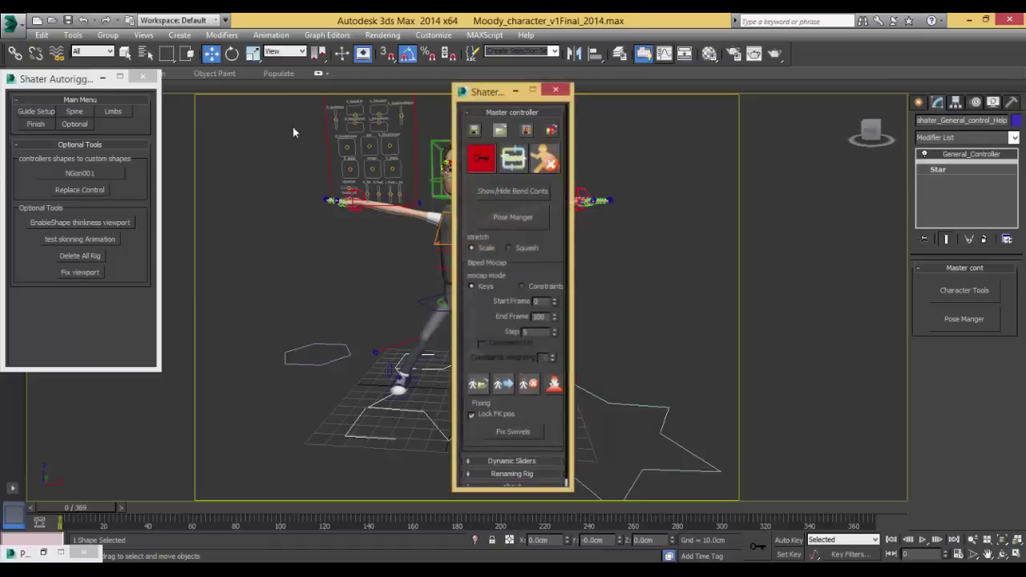
left_click_drag(483, 92, 290, 90)
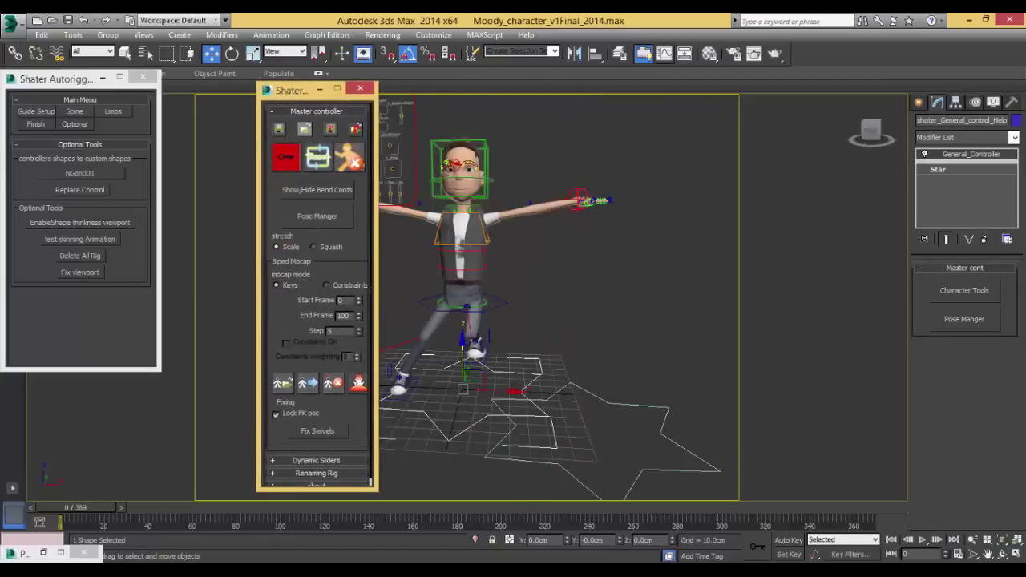
left_click(487, 181)
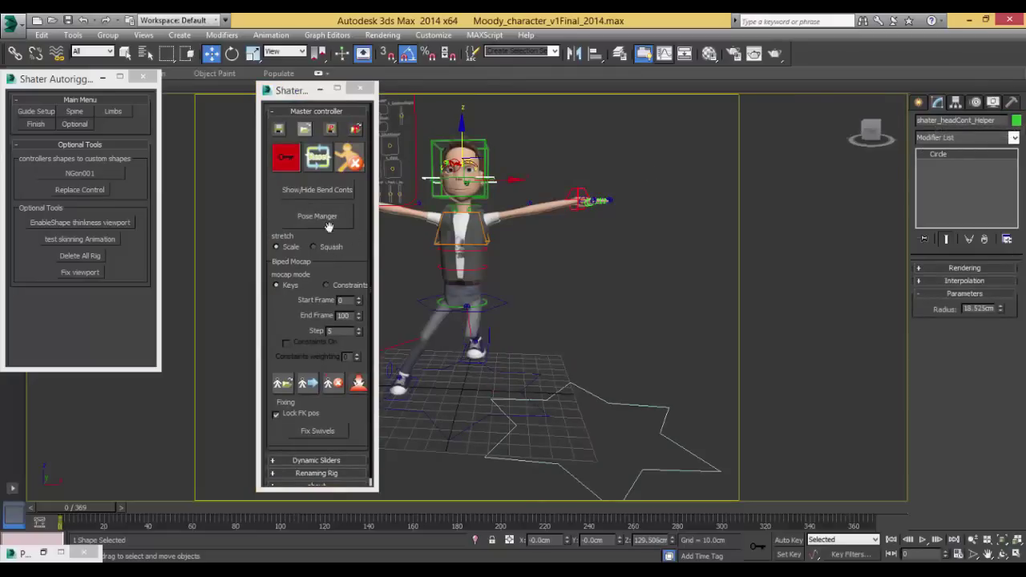
Show the bend controls, select the left arm's bendy control, and hide the bend controls again
left_click(320, 192)
mouse_move(519, 245)
middle_mouse_down("alt")
mouse_move(486, 291)
mouse_move(526, 233)
middle_mouse_up("alt")
left_click(524, 199)
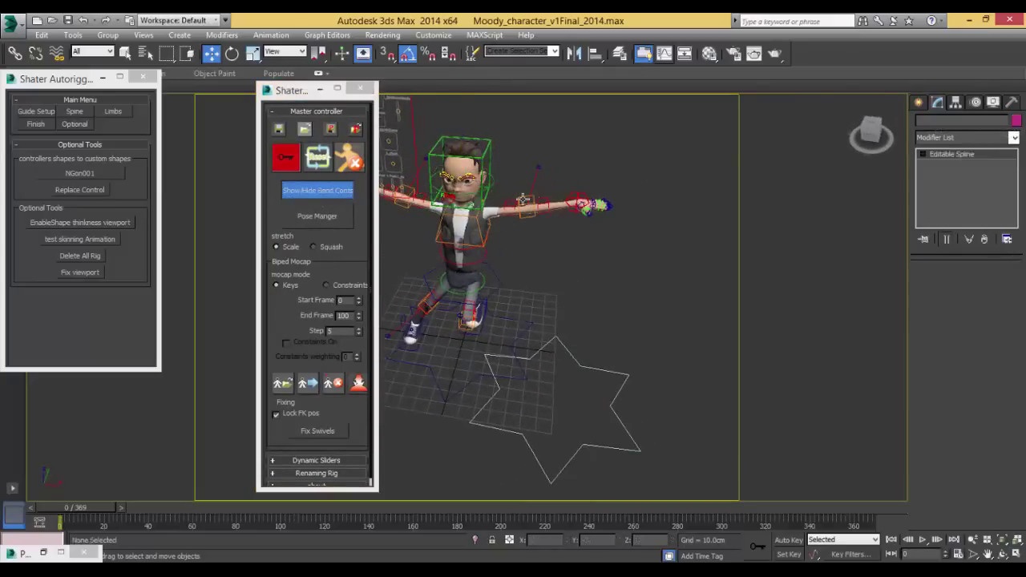
left_click(523, 198)
left_click(322, 188)
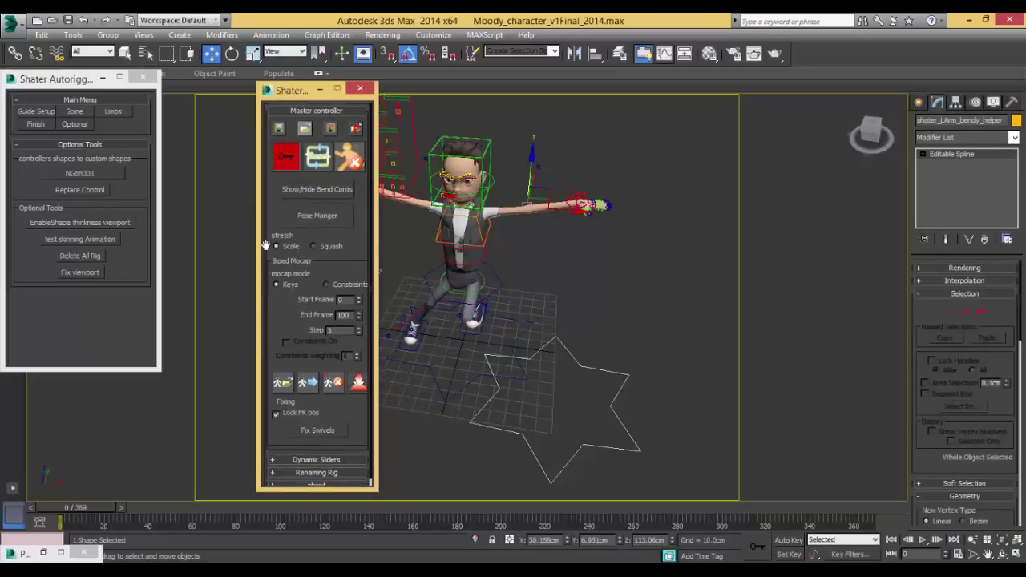
scroll(274, 353, "down", 1)
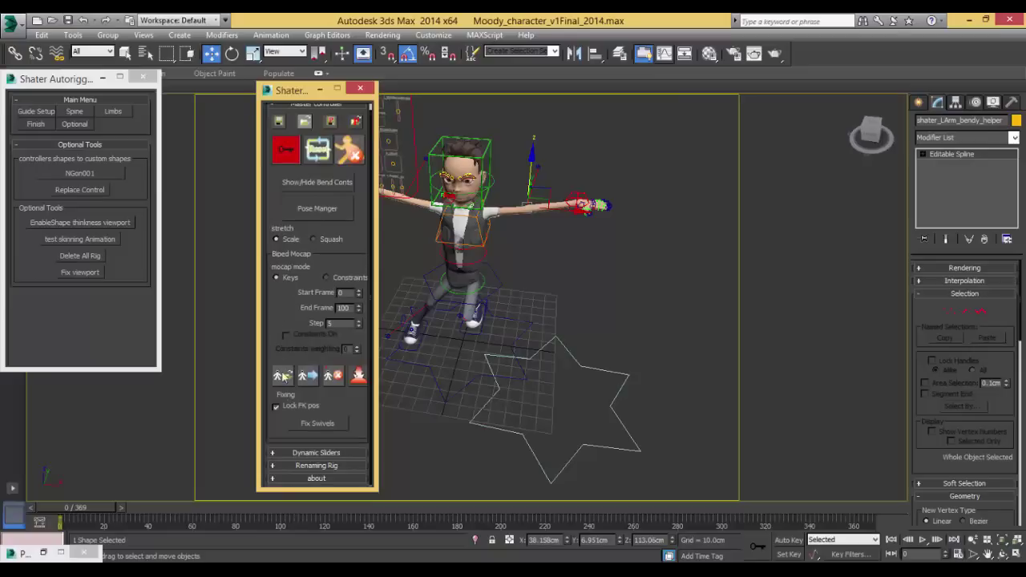